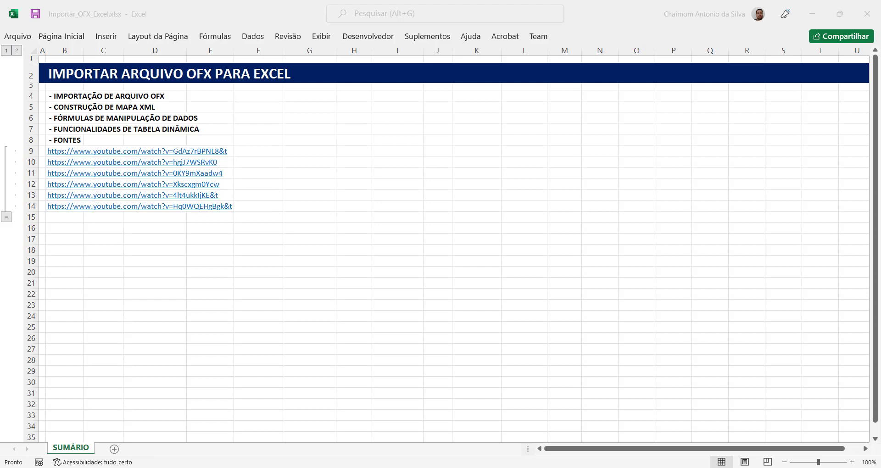
Step: Review the topic list on the SUMÁRIO sheet, from the OFX import to the pivot table features
left_click(161, 104)
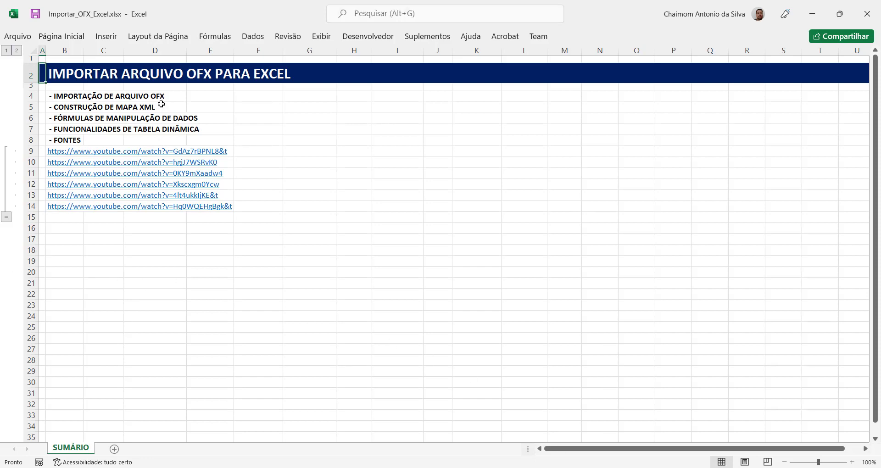
left_click(86, 119)
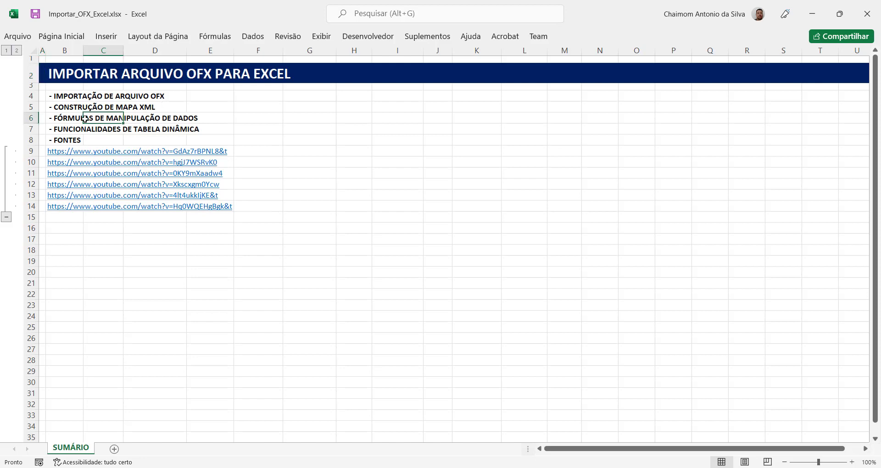
left_click_drag(133, 119, 202, 118)
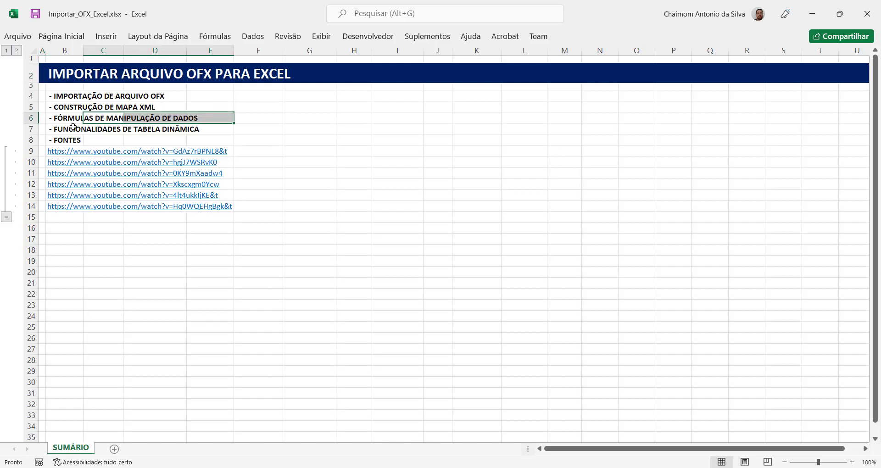
left_click_drag(66, 130, 210, 133)
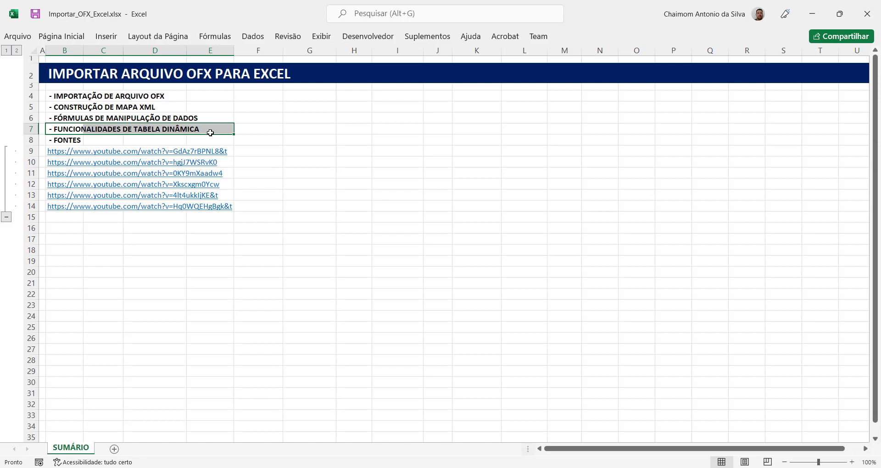
left_click(99, 100)
left_click(67, 97)
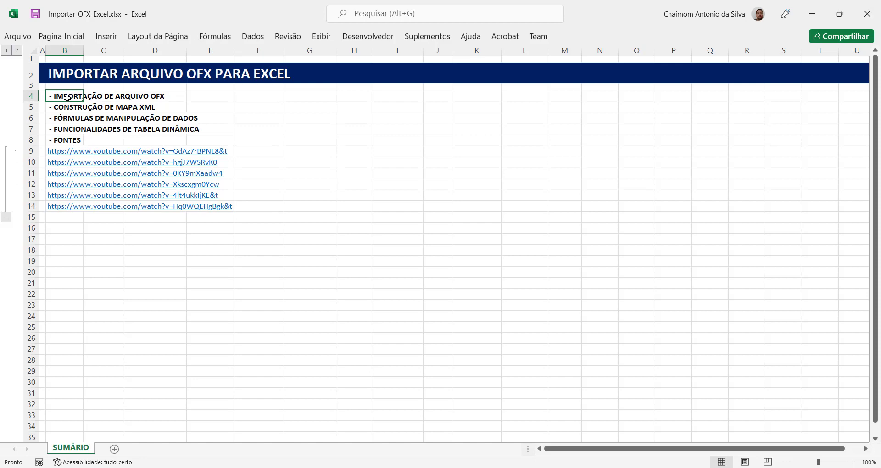
Step: Switch to the 14-Excel_OFX_Tabela folder and open Extrato-01-01-2010-a-01-01-2020.ofx in Notepad++, showing the file's beginning
key("alt+Tab")
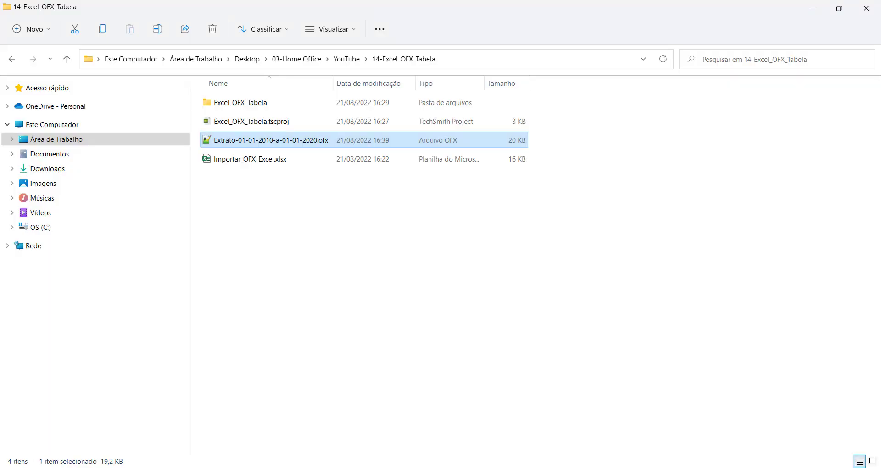
left_click(309, 222)
left_click(294, 139)
left_click(270, 125)
left_click(277, 141)
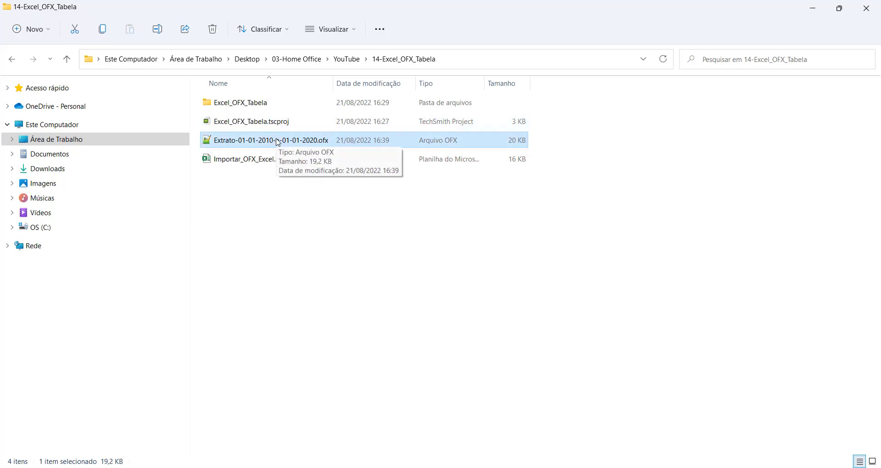
double_click(278, 142)
scroll(277, 139, "up", 20)
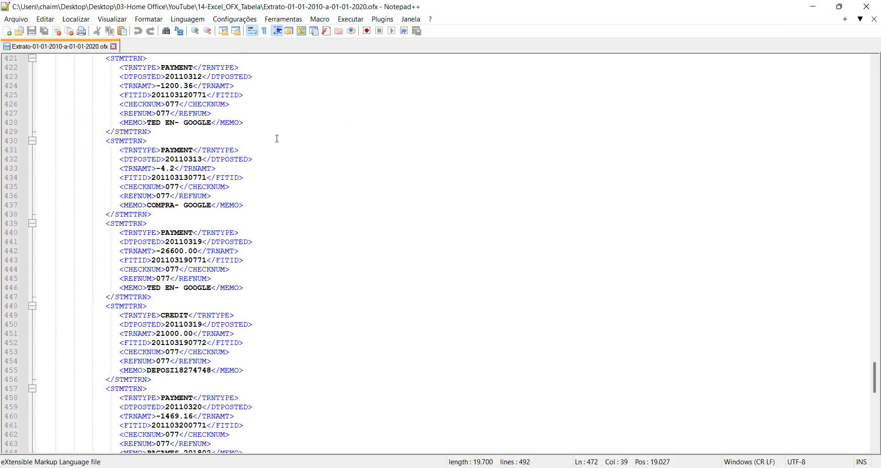
scroll(277, 139, "up", 20)
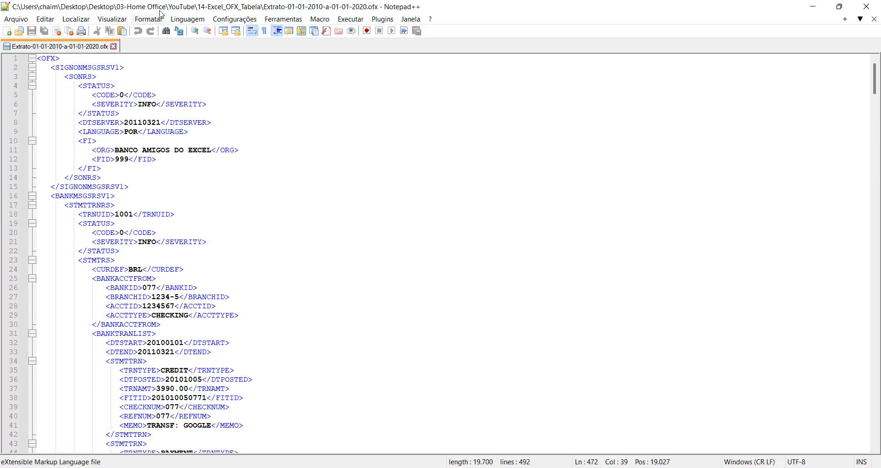
Step: Check the file's syntax language and examine its opening OFX and SIGNONMSGSRSV1 tags
left_click(189, 18)
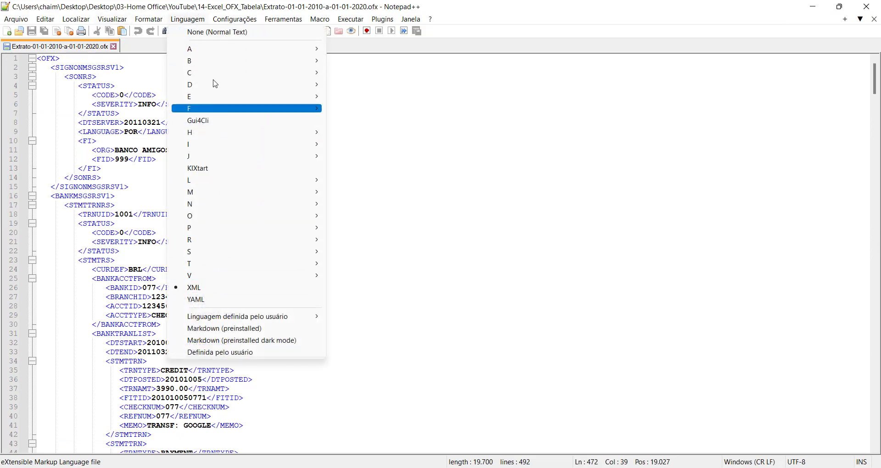
left_click(114, 158)
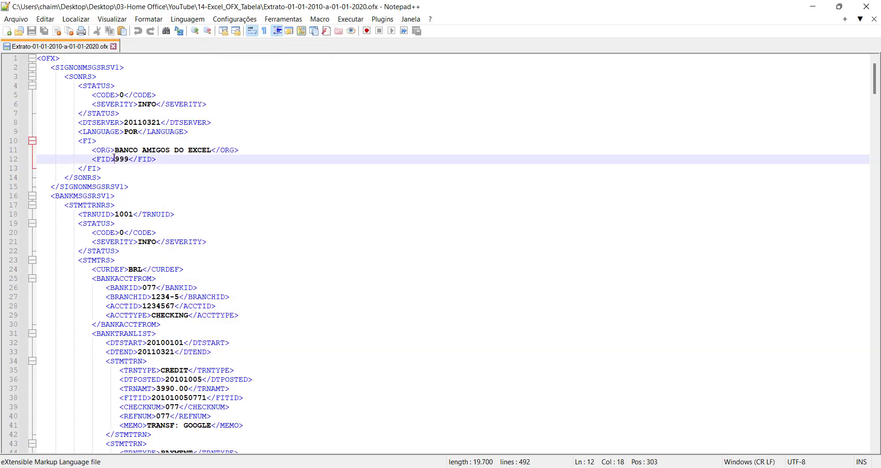
left_click(94, 67)
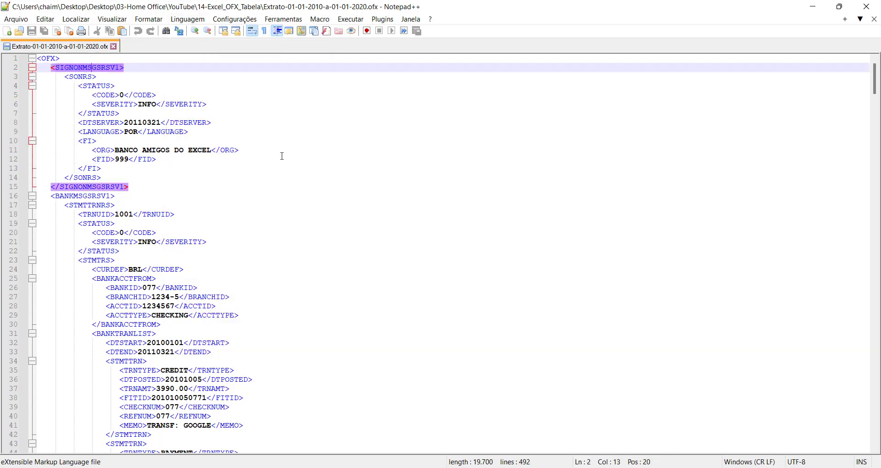
left_click(46, 58)
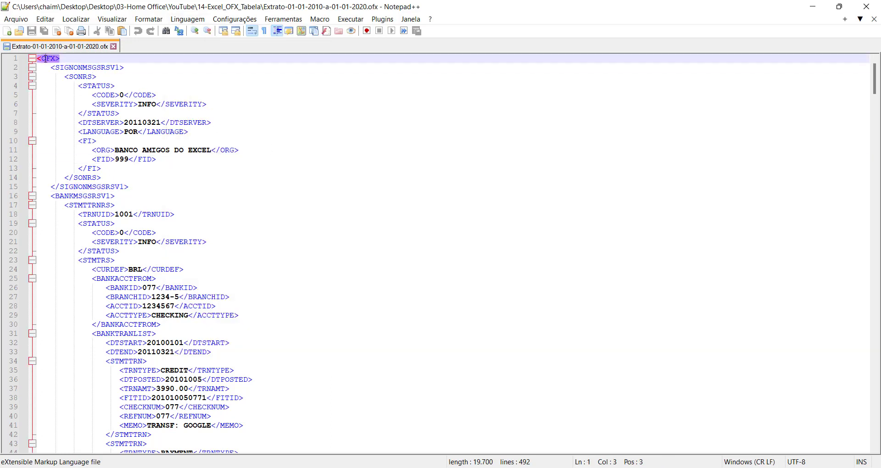
left_click(73, 68)
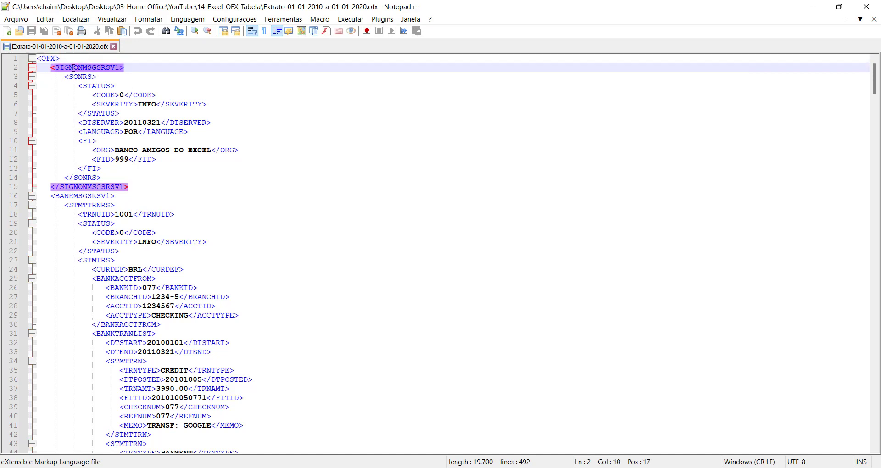
Step: Insert four blank lines above the opening OFX tag and fill the space with several lines of dummy header text
left_click(48, 58)
key("Left")
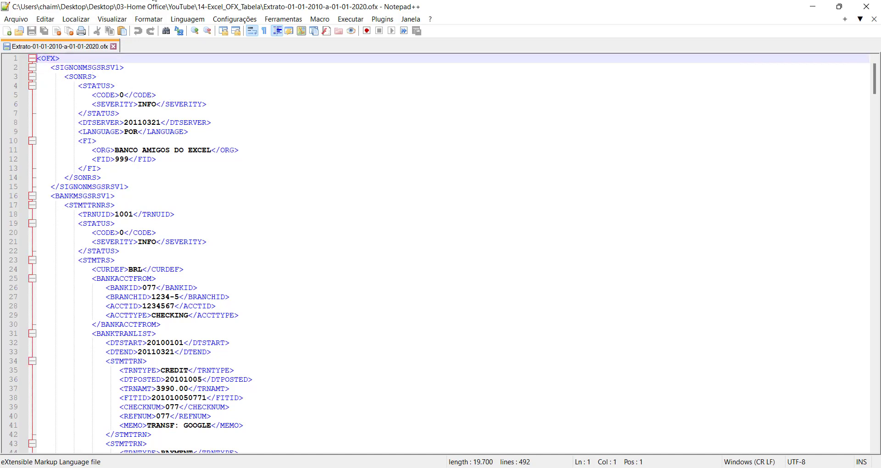
key("Return")
key("Return")
key("Return")
key("Return")
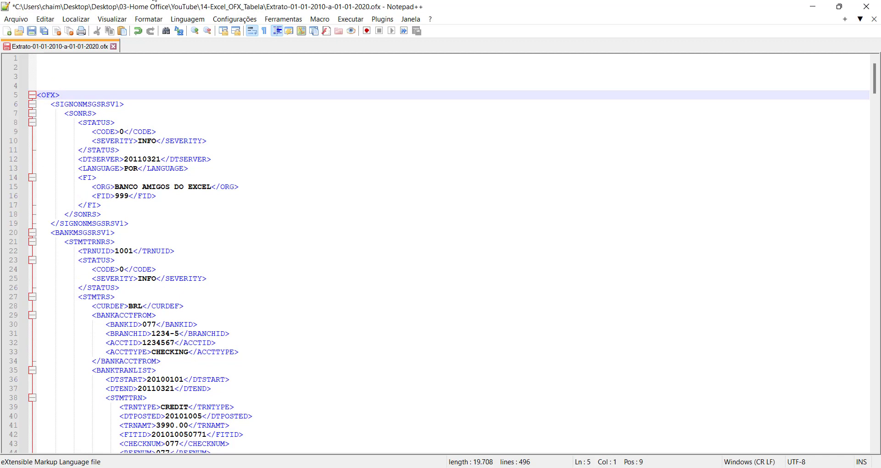
key("Up")
key("Up")
key("Up")
key("Up")
type("ASDFSAF")
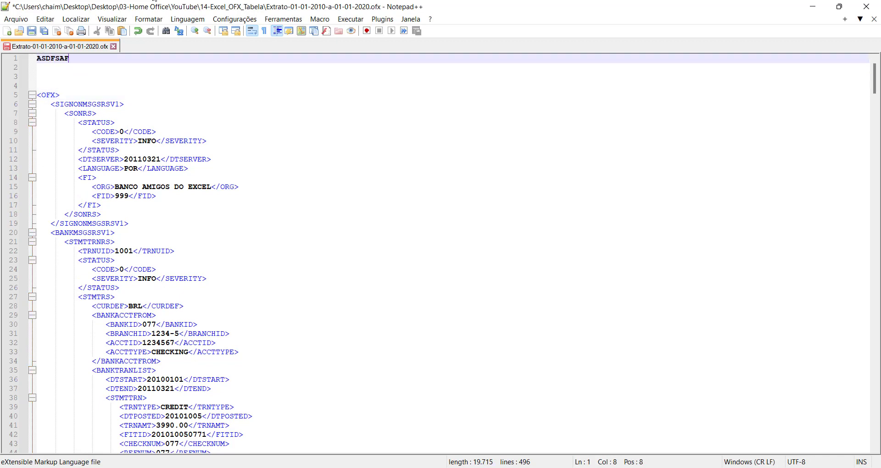
key("Return")
type("ASDFSFA")
key("Return")
type("ASDFSAF")
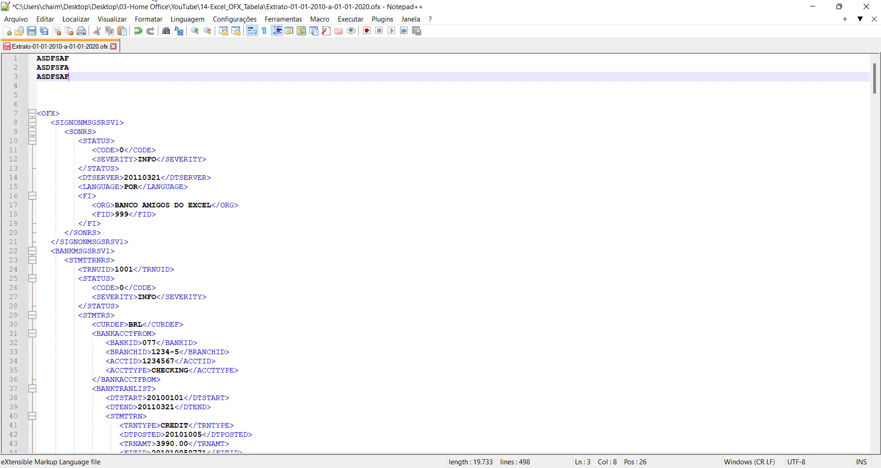
type("ASDFSA")
key("Return")
type("SADFSDAFSAD")
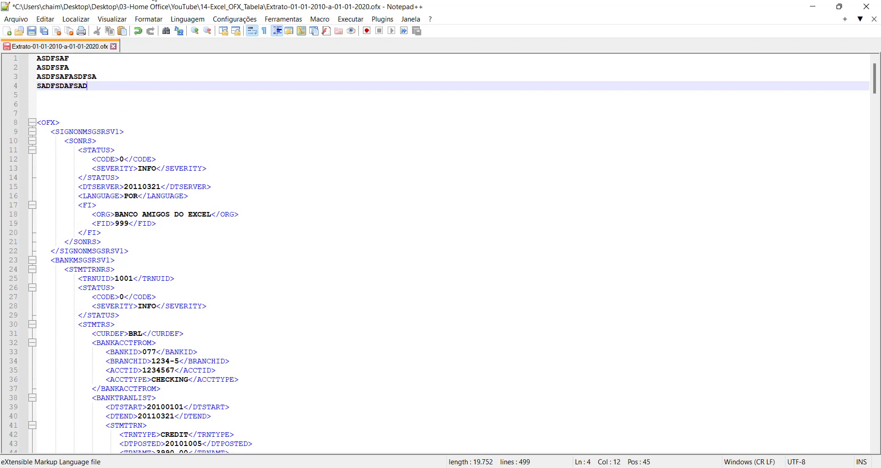
Step: Delete the dummy text and all blank lines above the opening OFX tag
key("shift+Up")
key("shift+Up")
key("shift+Up")
key("shift+Home")
key("Delete")
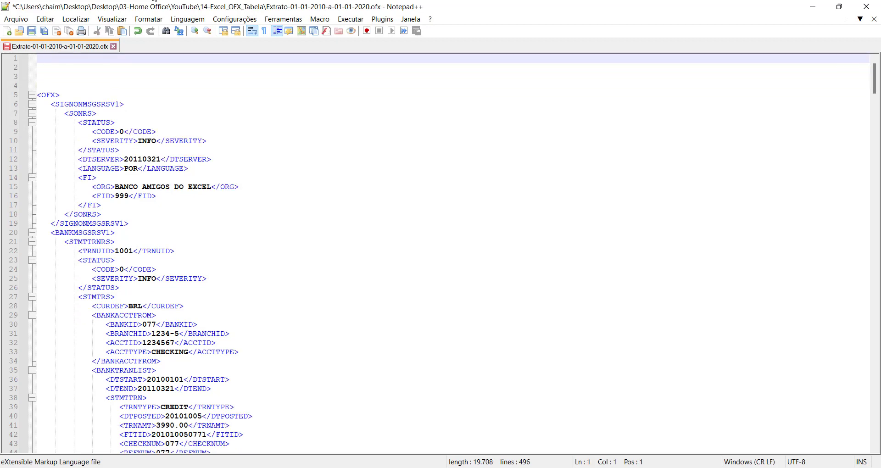
key("Delete")
key("Delete")
key("Delete")
key("Delete")
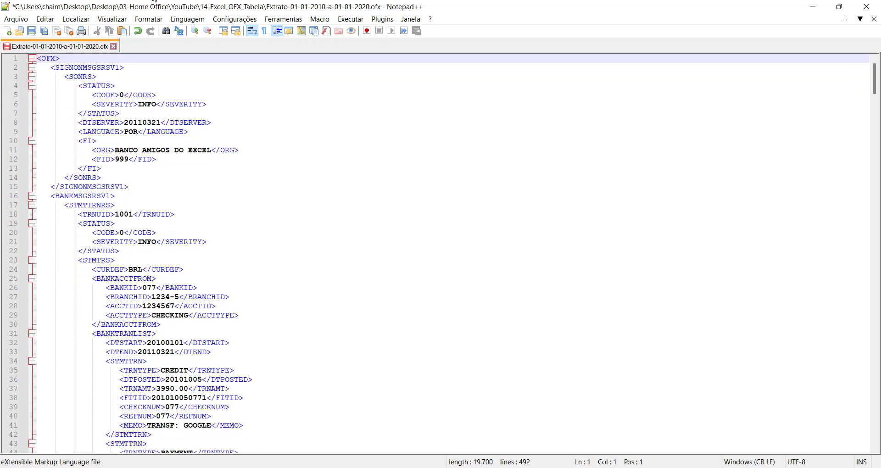
Step: Save the statement file with the OFX tag as its first line
left_click(82, 67)
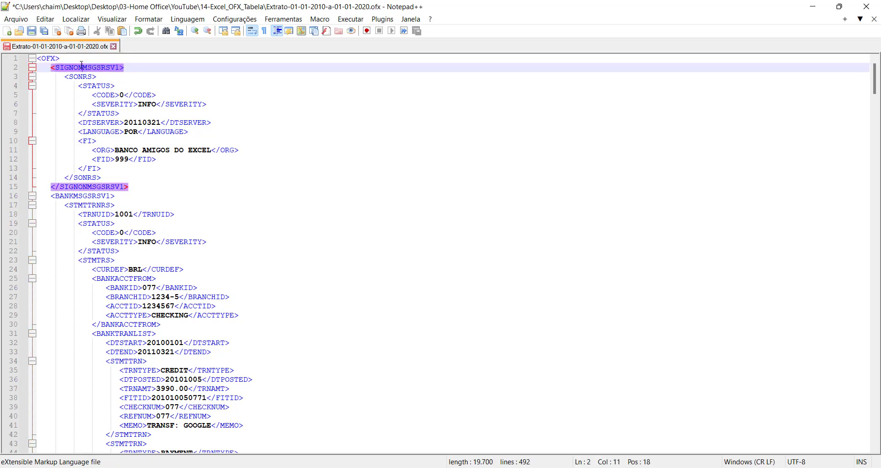
left_click(49, 58)
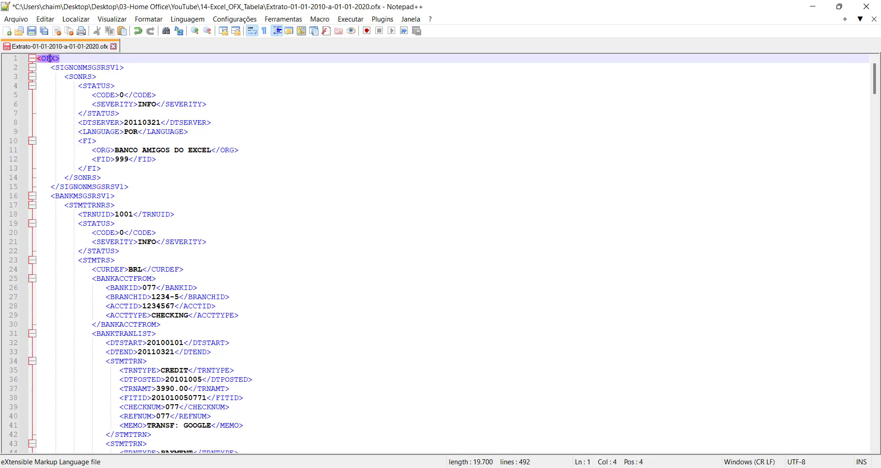
left_click(32, 31)
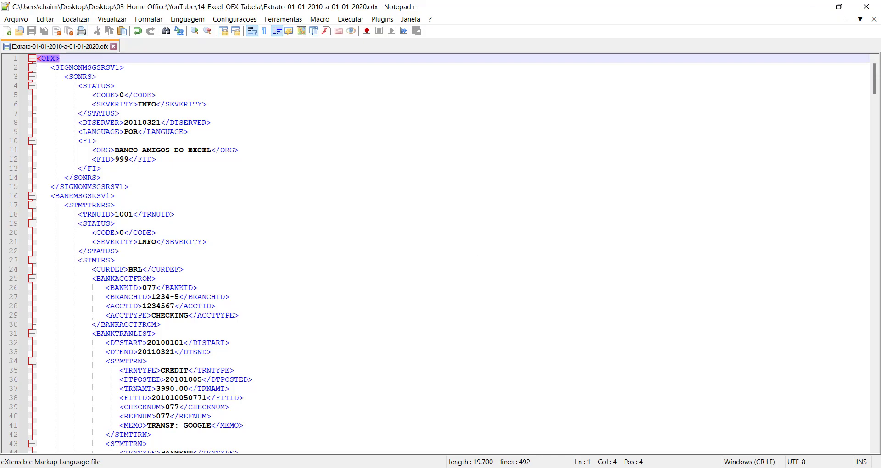
Step: Switch to the Importar_OFX_Excel.xlsx workbook in Excel, add a new worksheet and name it Dados
key("alt+Tab")
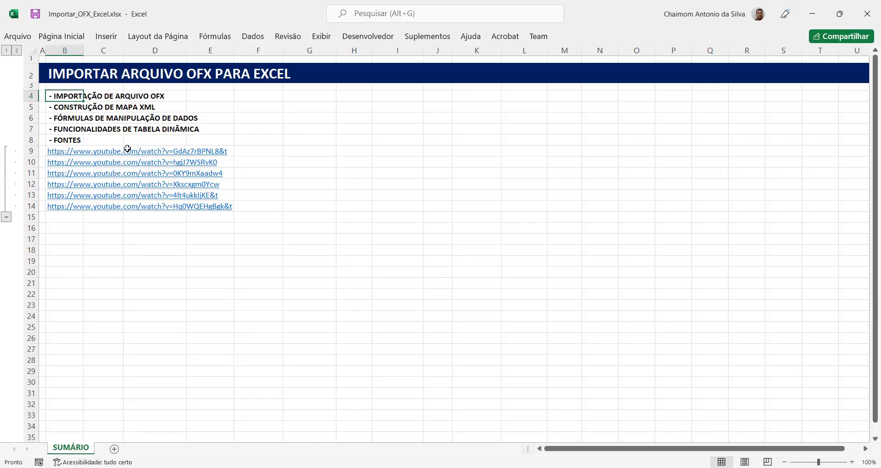
left_click(108, 111)
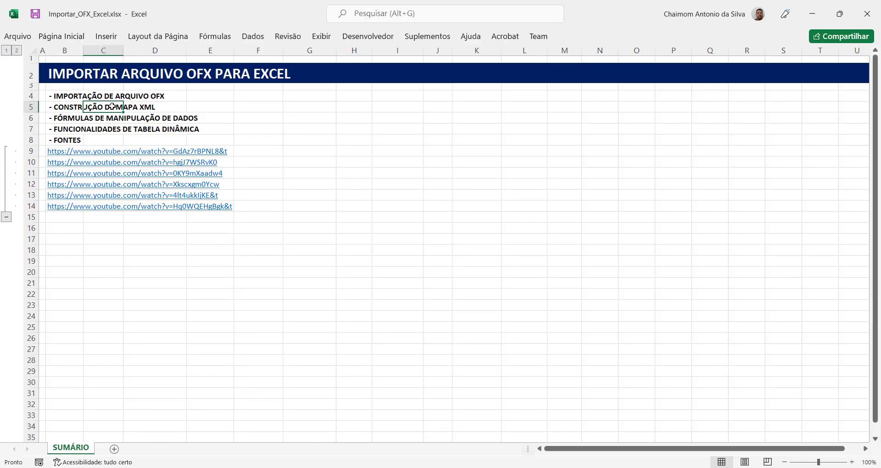
left_click(64, 108)
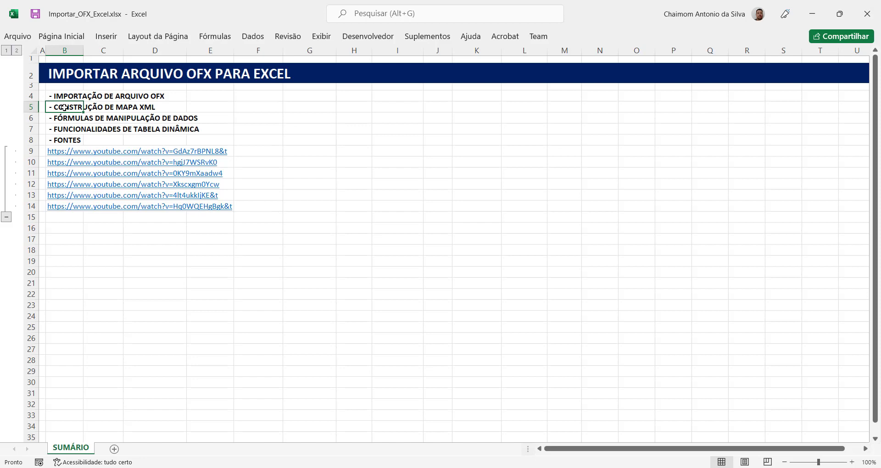
left_click(108, 95)
left_click(73, 107)
left_click(114, 448)
double_click(124, 450)
key("BackSpace")
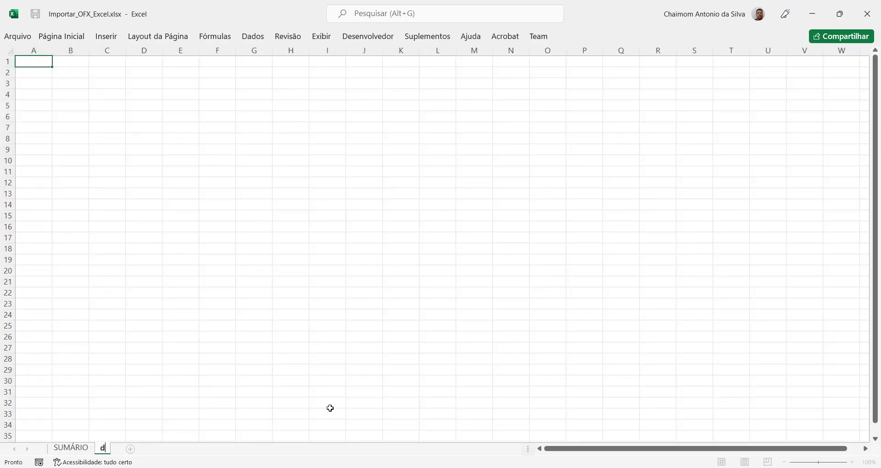
type("Dados")
key("Return")
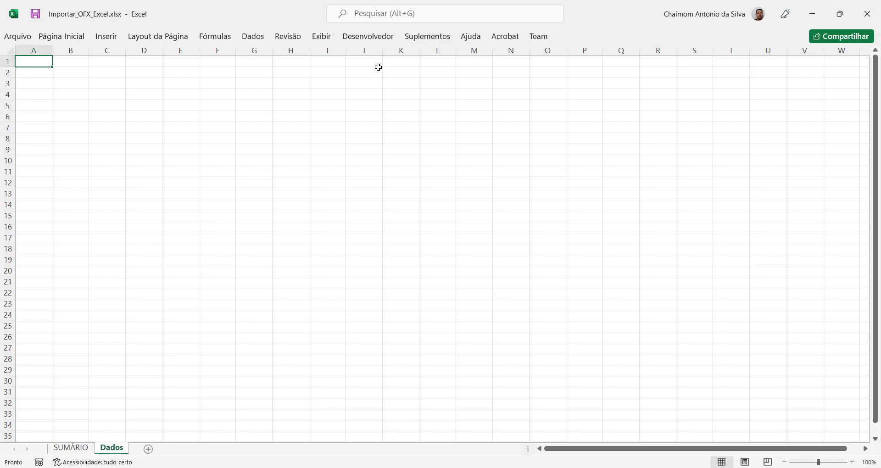
Step: Make sure the Desenvolvedor tab is enabled in Excel's ribbon customization options and accept the settings
left_click(386, 42)
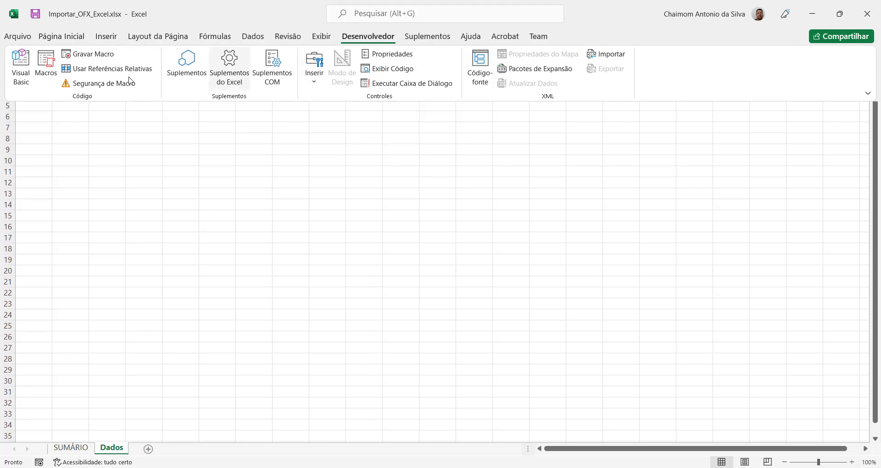
left_click(21, 40)
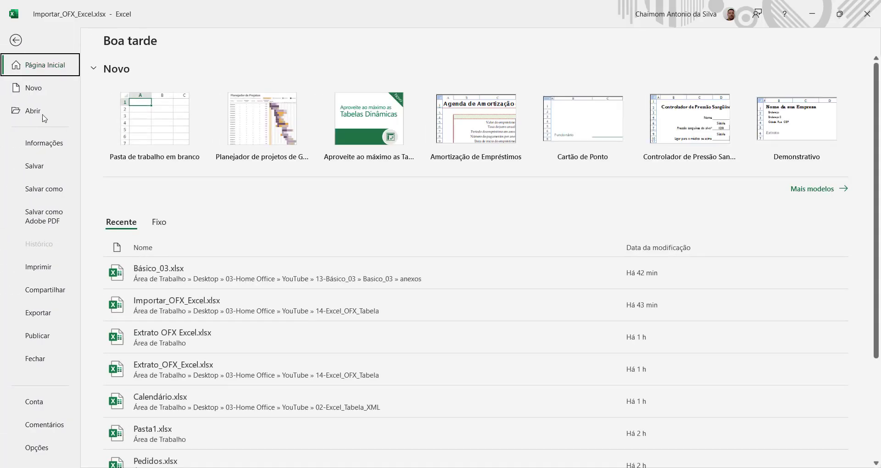
left_click(48, 448)
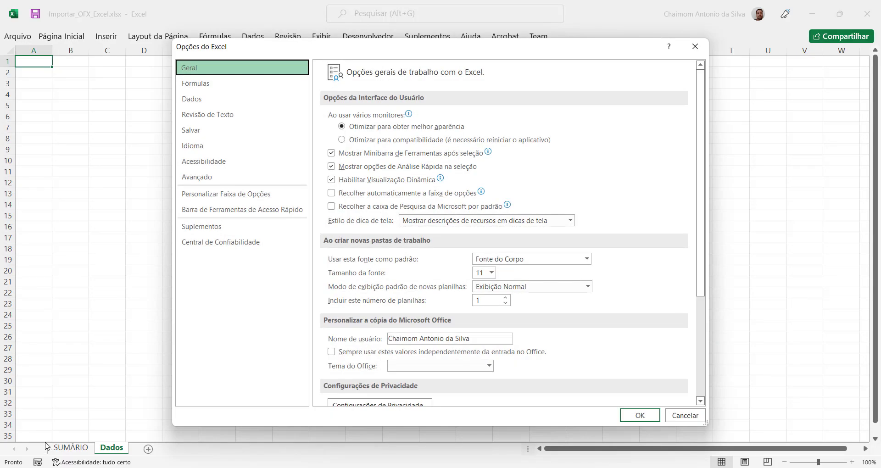
left_click(262, 195)
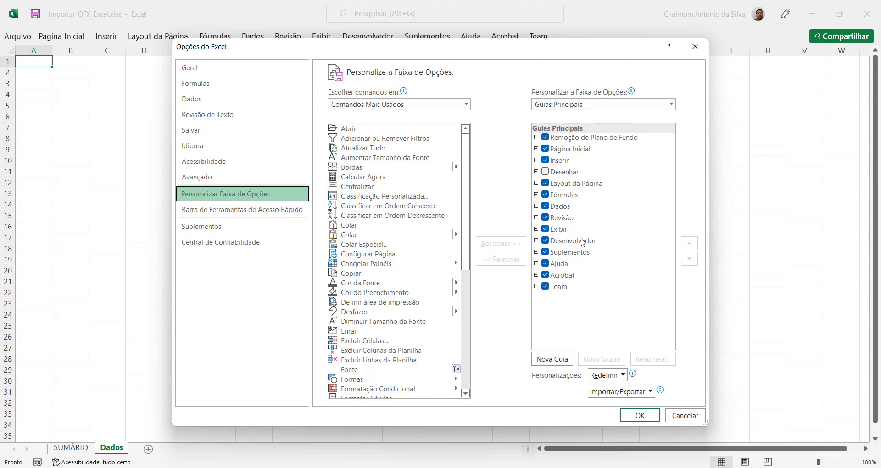
left_click(545, 240)
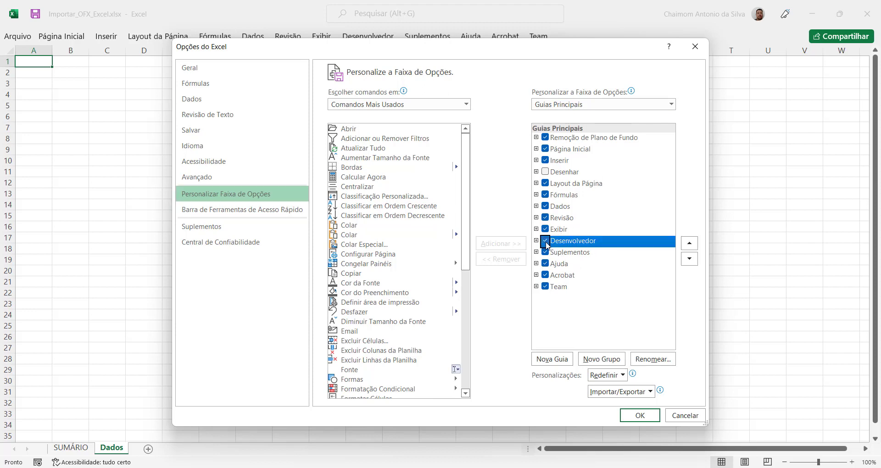
left_click(640, 415)
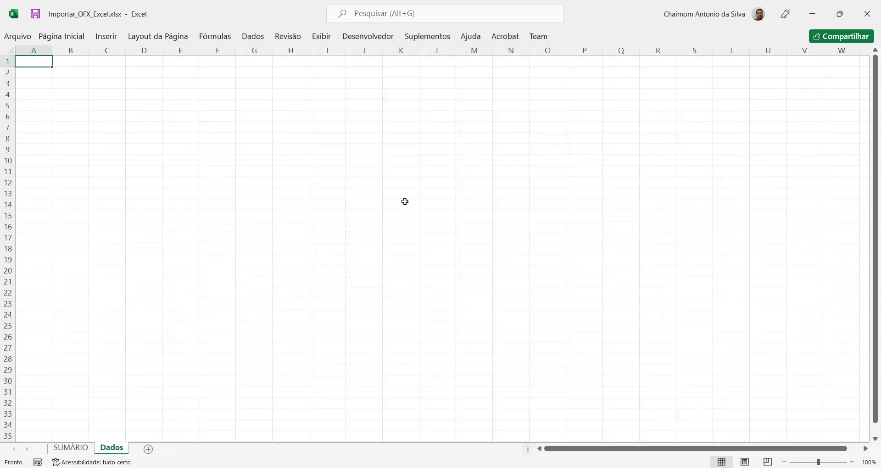
Step: Add Extrato-01-01-2010-a-01-01-2020.ofx as an XML map of the workbook, choosing it with all file types shown
left_click(405, 202)
left_click(370, 37)
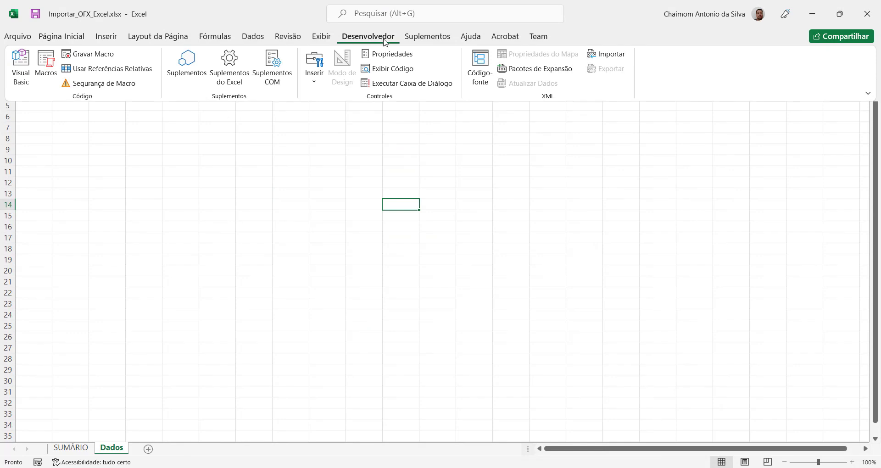
left_click(480, 68)
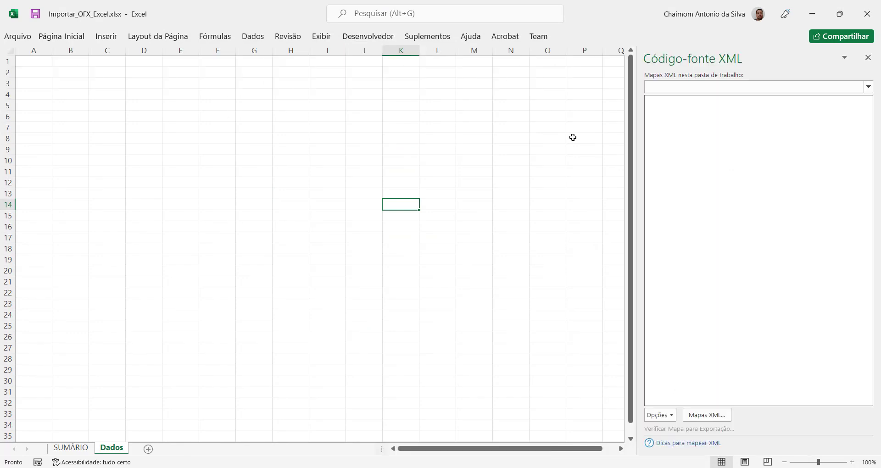
left_click(721, 413)
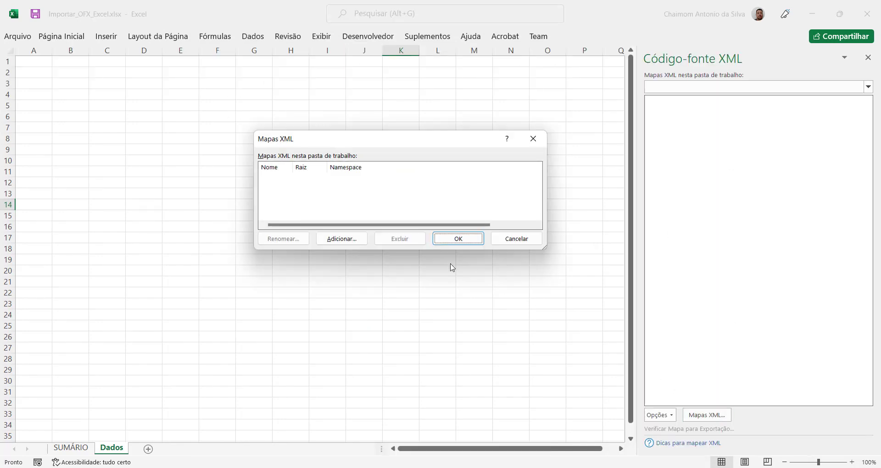
left_click_drag(368, 142, 340, 130)
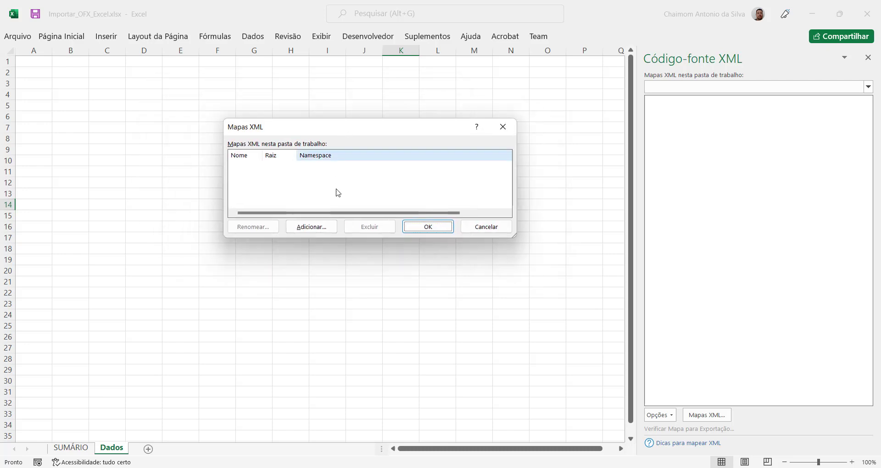
left_click(327, 226)
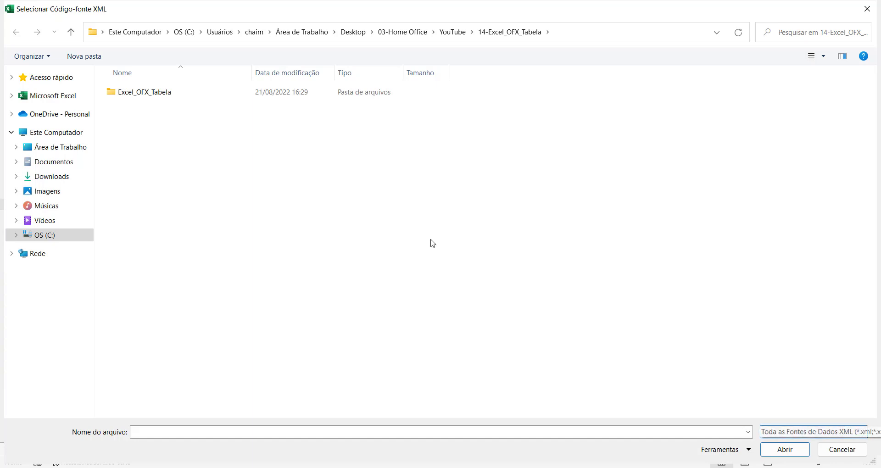
left_click(821, 435)
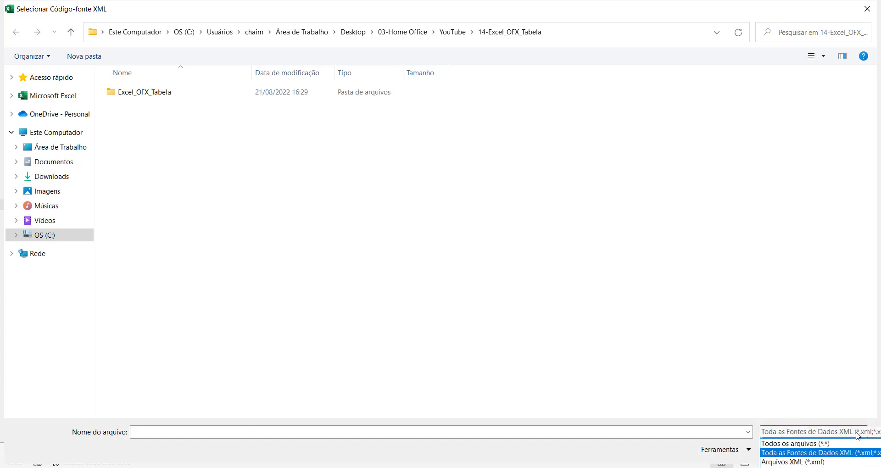
left_click(803, 444)
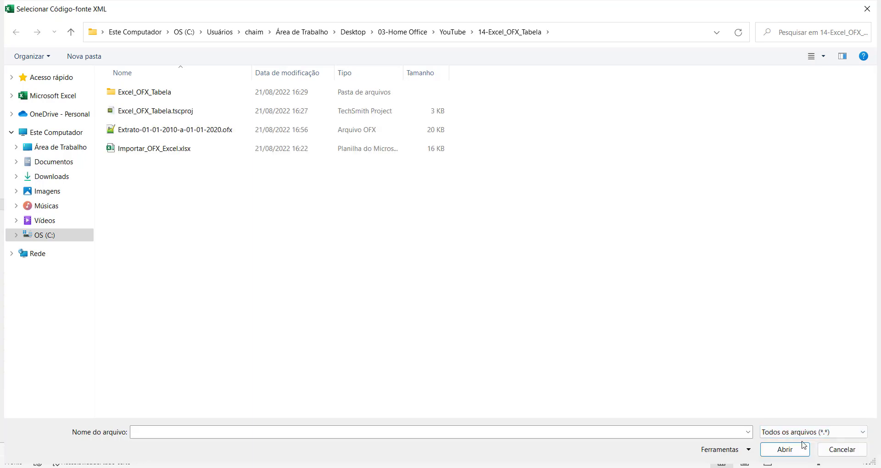
left_click(171, 134)
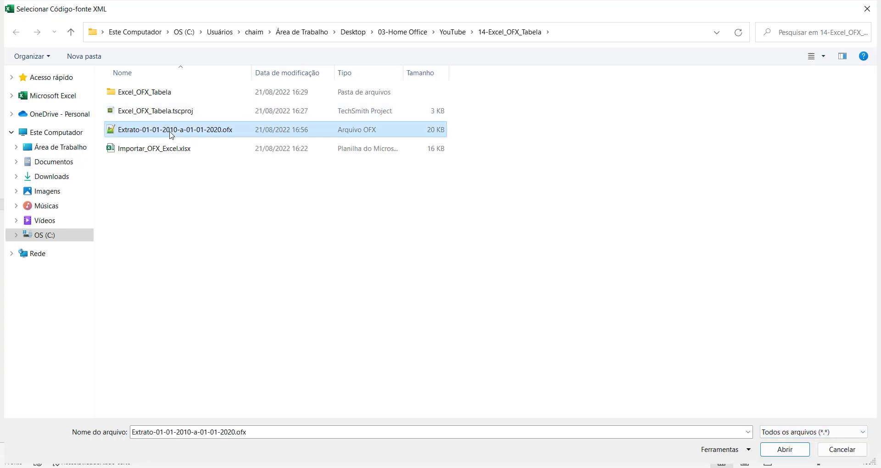
double_click(204, 133)
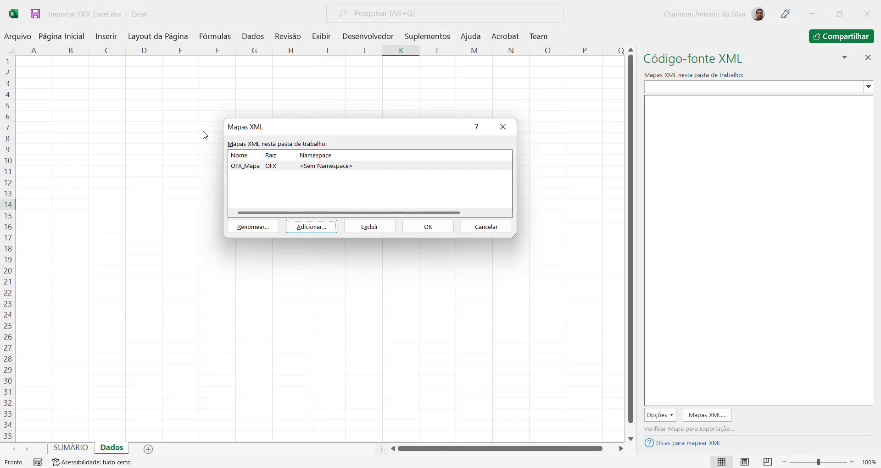
left_click(251, 168)
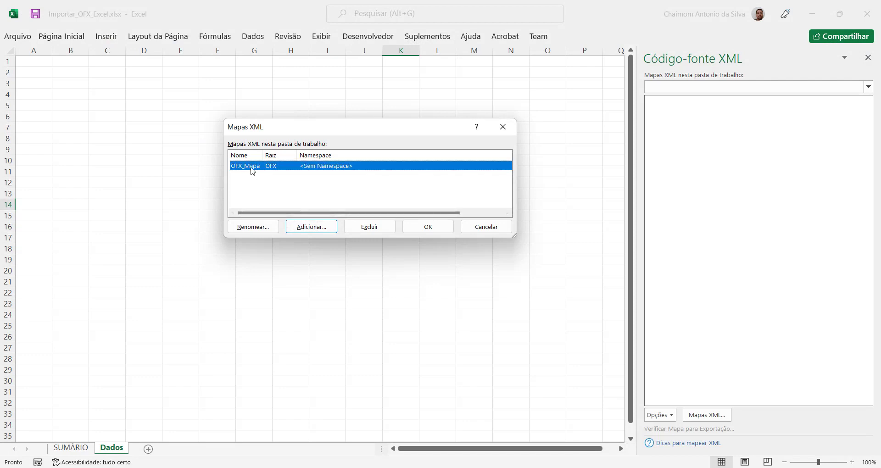
left_click(428, 227)
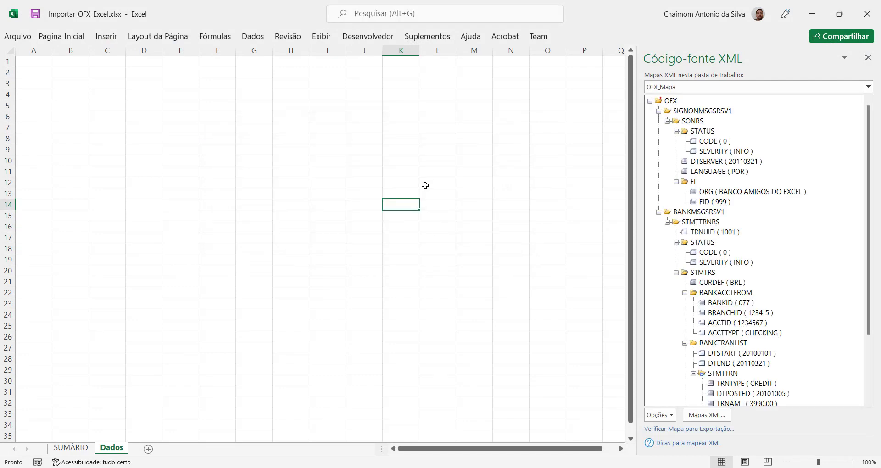
Step: Map the entire OFX root element onto the Dados sheet starting at cell A1, and close the XML source pane
left_click(670, 103)
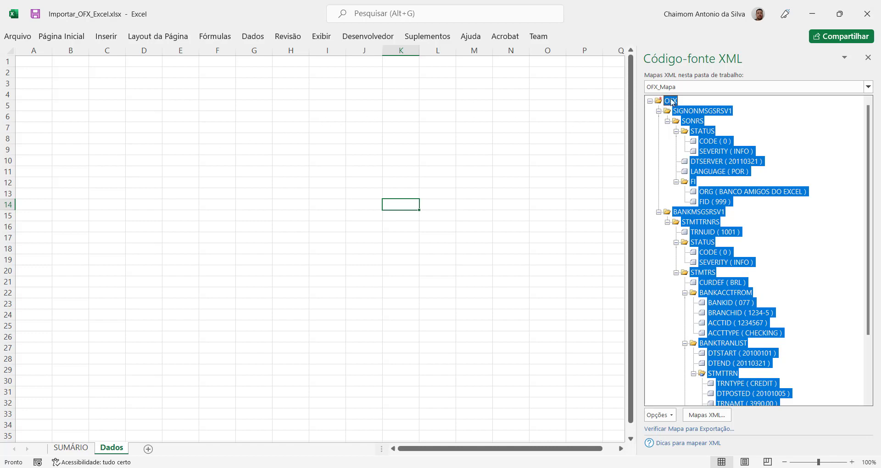
left_click_drag(671, 101, 36, 61)
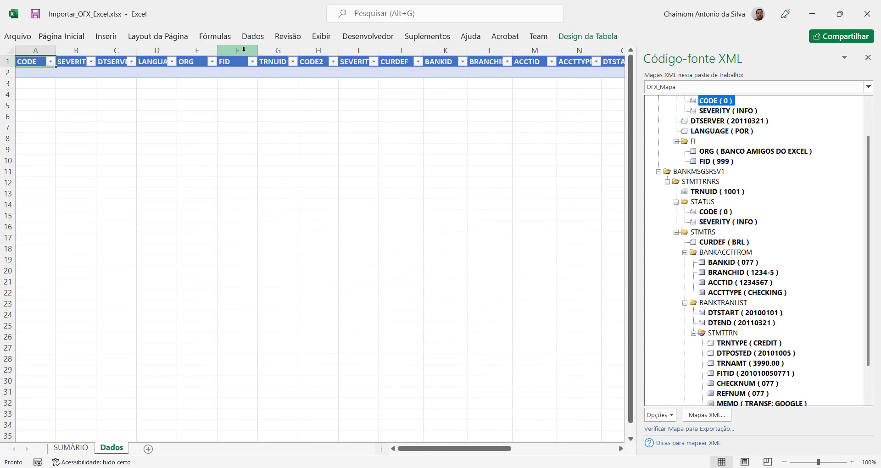
left_click(868, 58)
left_click(515, 143)
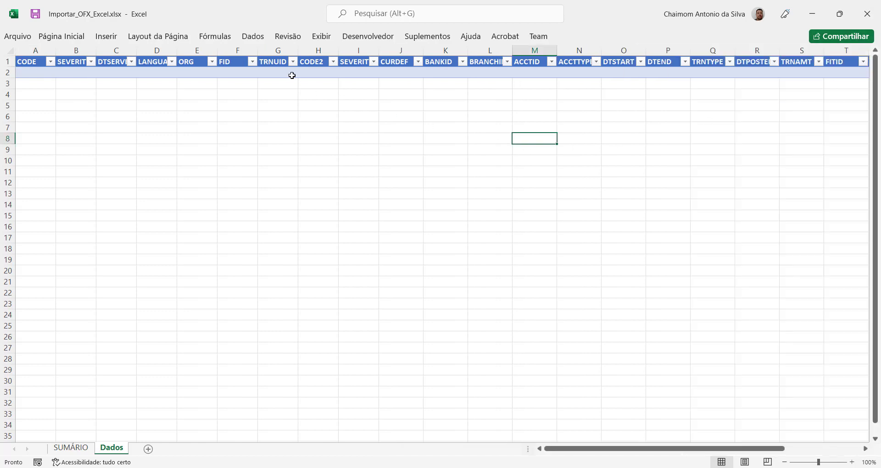
Step: Import the data of Extrato-01-01-2010-a-01-01-2020.ofx into the mapped table, choosing the file with all file types shown
left_click(317, 72)
left_click(158, 70)
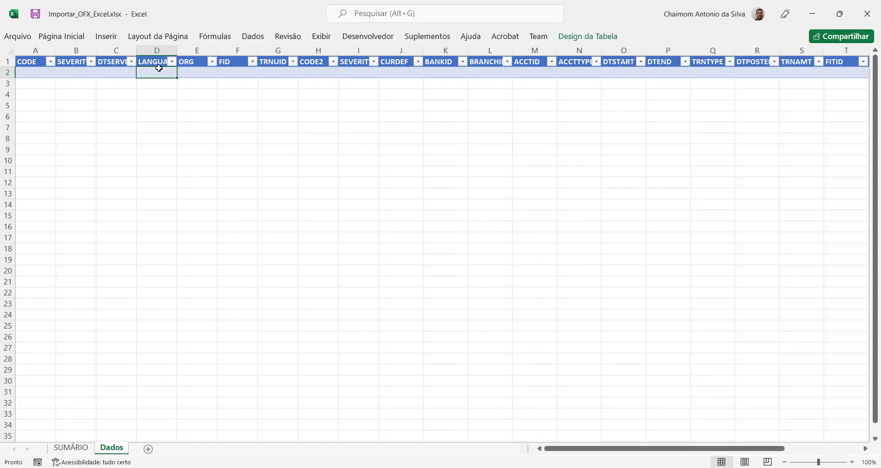
left_click(159, 63)
left_click(189, 73)
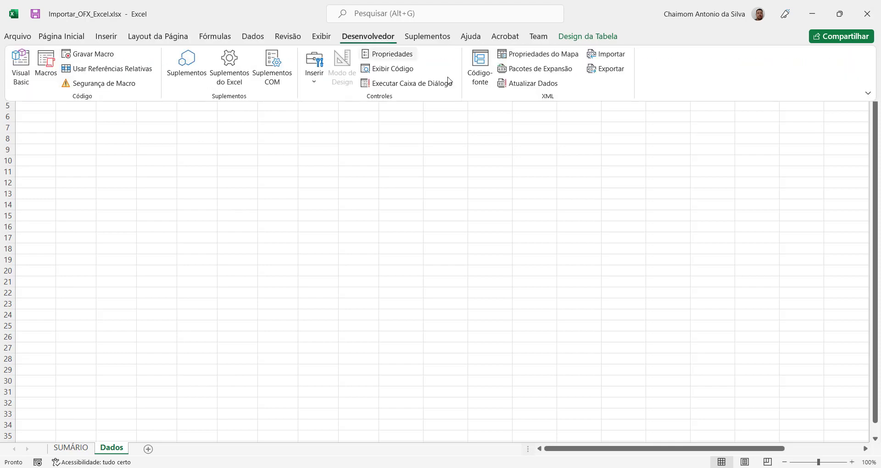
left_click(612, 51)
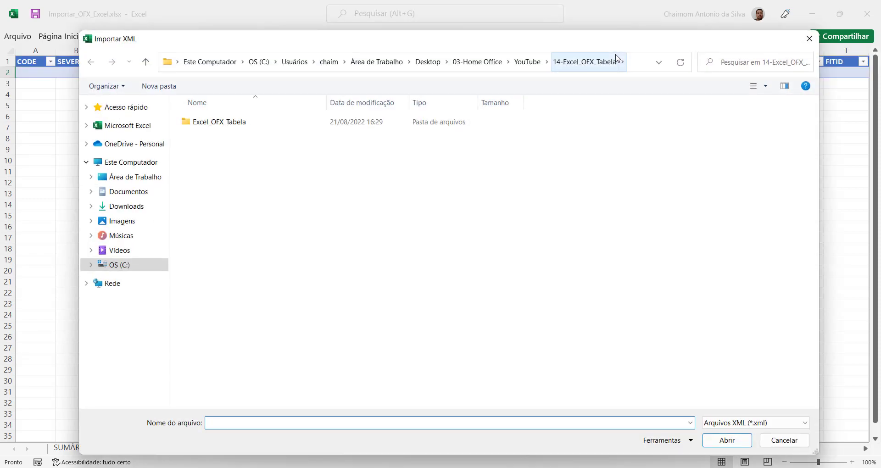
left_click(785, 427)
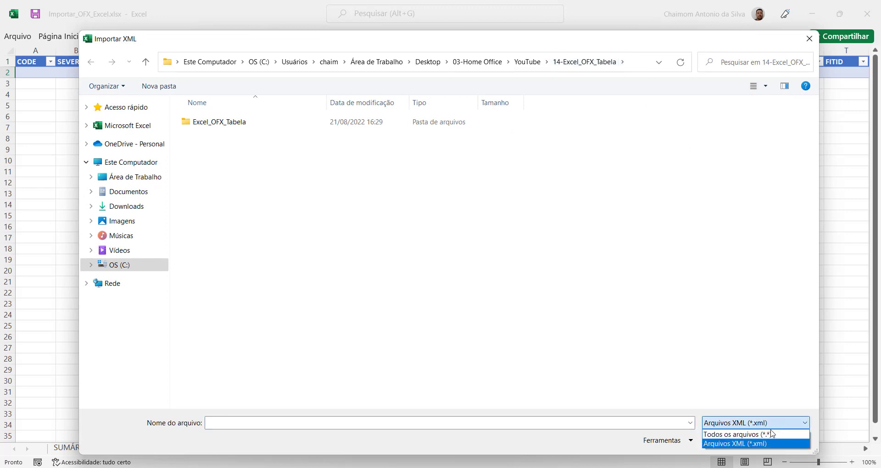
left_click(772, 433)
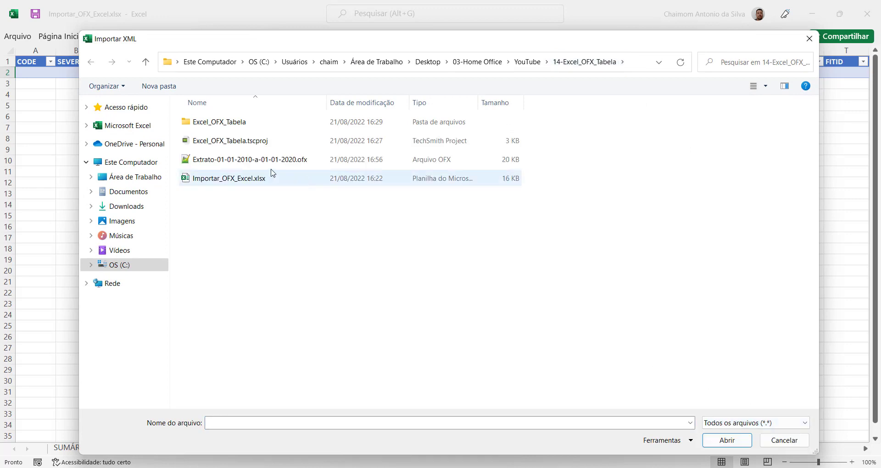
left_click(250, 161)
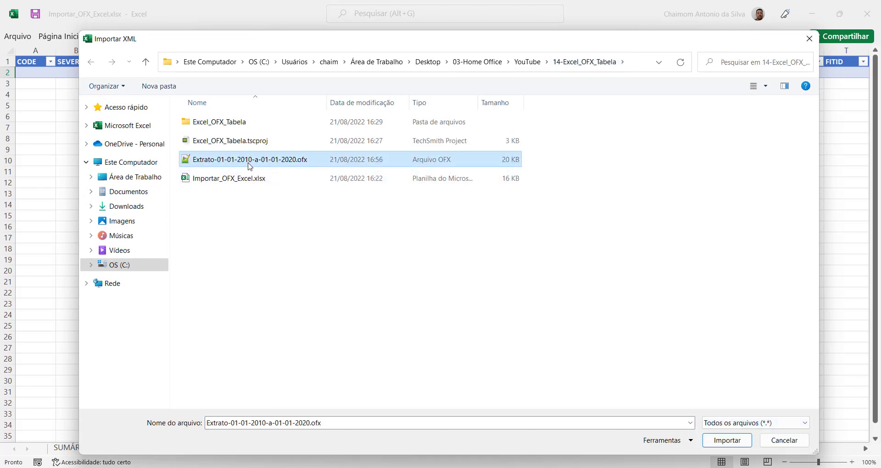
double_click(277, 160)
Step: Examine the imported statement table across all its columns, from CODE to DTASOF, and down its first rows
left_click(64, 85)
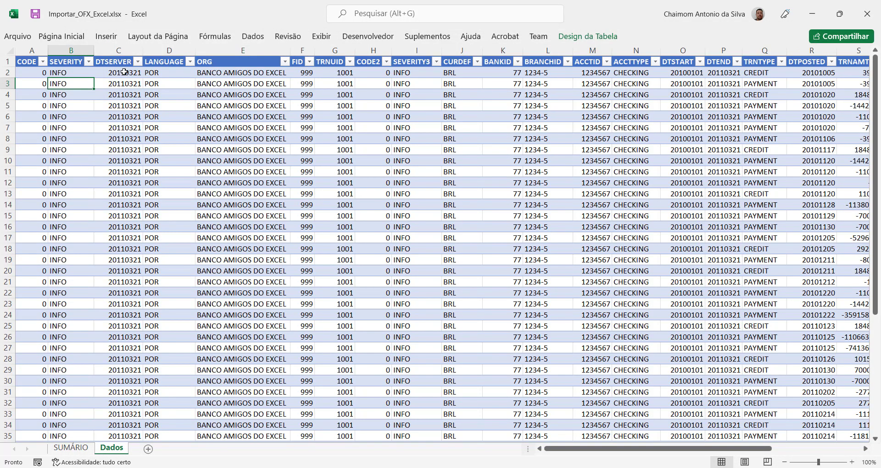
key("Left")
key("Up")
key("Up")
key("Down")
key("Down")
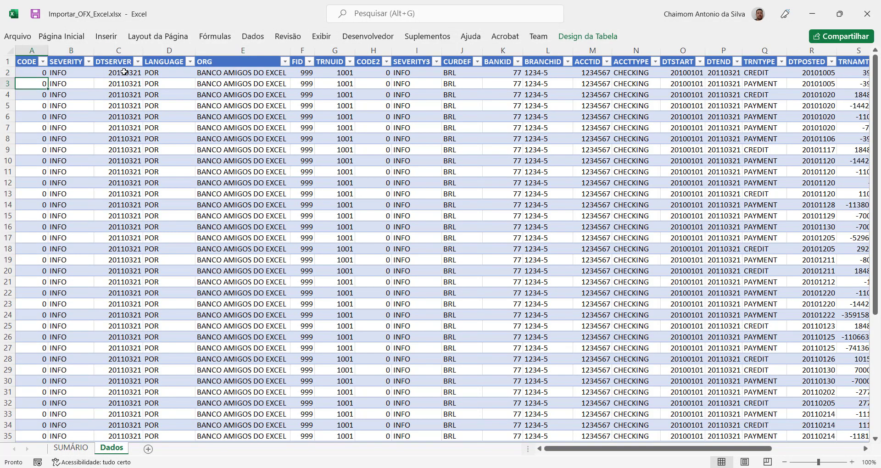
key("Right")
key("Right")
key("Right")
key("Right")
key("Right")
key("Right")
key("Right")
key("Right")
key("Right")
key("Right")
key("Right")
key("Right")
key("Right")
key("Right")
key("Right")
key("Right")
key("Right")
key("Right")
key("Right")
key("Right")
key("Right")
key("Right")
key("Right")
key("Right")
key("Right")
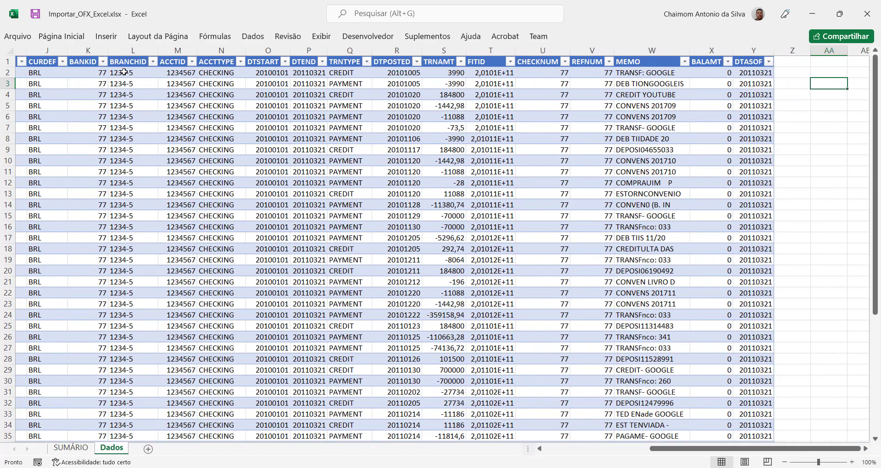
key("Left")
key("Up")
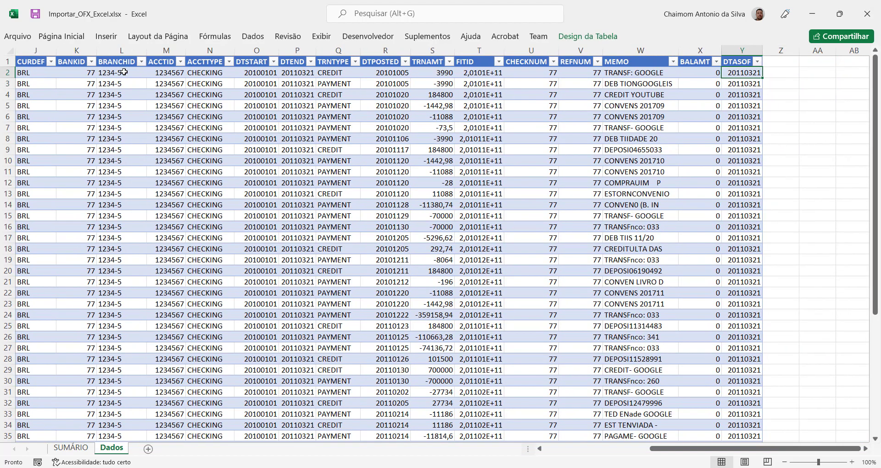
key("Down")
key("Down")
key("Down")
key("Down")
key("Down")
key("Down")
key("Down")
key("Down")
key("Down")
key("Down")
key("Left")
key("Left")
key("Left")
key("Left")
key("Left")
key("Left")
key("Left")
key("Left")
key("Left")
key("Left")
key("Left")
key("Left")
key("Left")
key("Left")
key("Left")
key("Left")
key("Left")
key("Left")
key("Left")
key("Left")
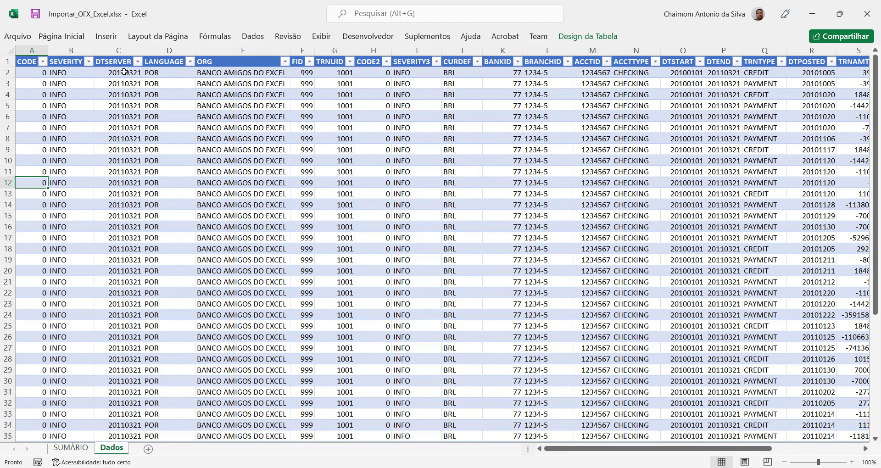
Step: Review the data manipulation formulas topic on the SUMÁRIO sheet
left_click(78, 449)
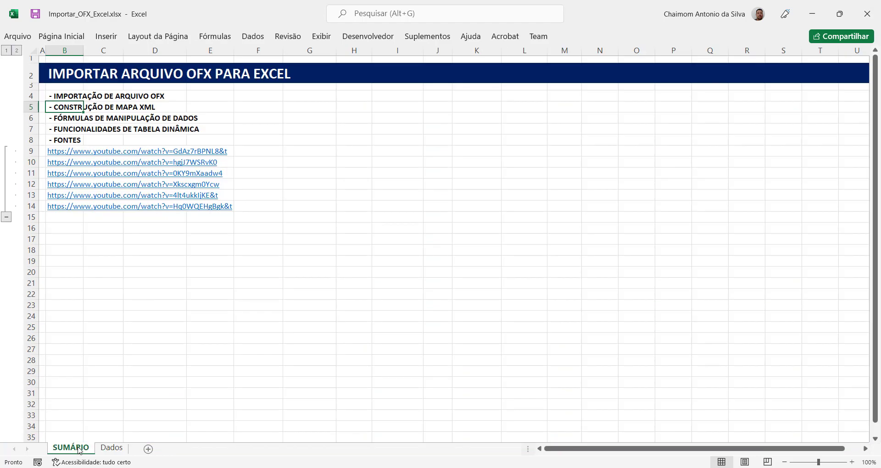
left_click(72, 119)
left_click_drag(72, 119, 202, 119)
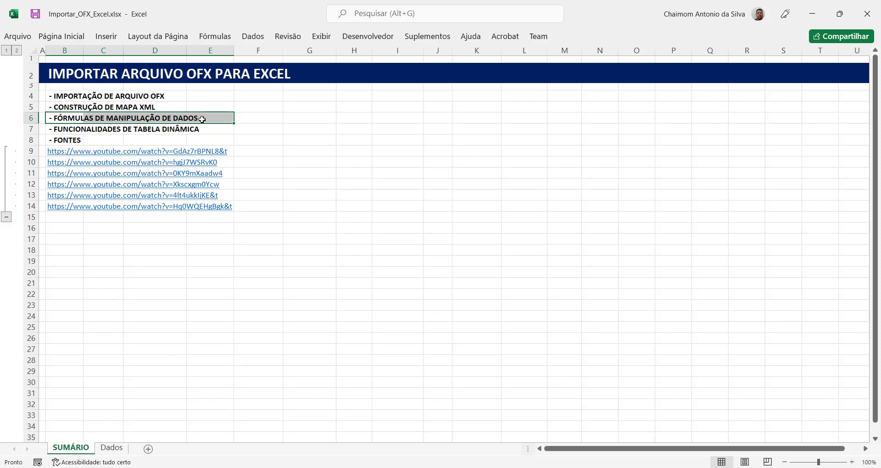
Step: Return to the Dados sheet and add a column headed ORDEM in Z1, directly after the DTASOF column
left_click(115, 447)
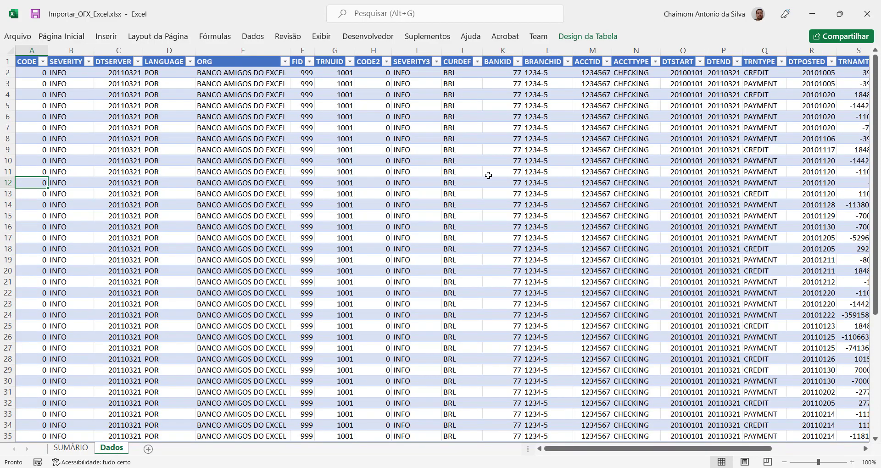
left_click(598, 117)
key("Right")
key("Right")
key("Right")
key("Right")
key("Right")
key("Right")
key("Right")
key("Right")
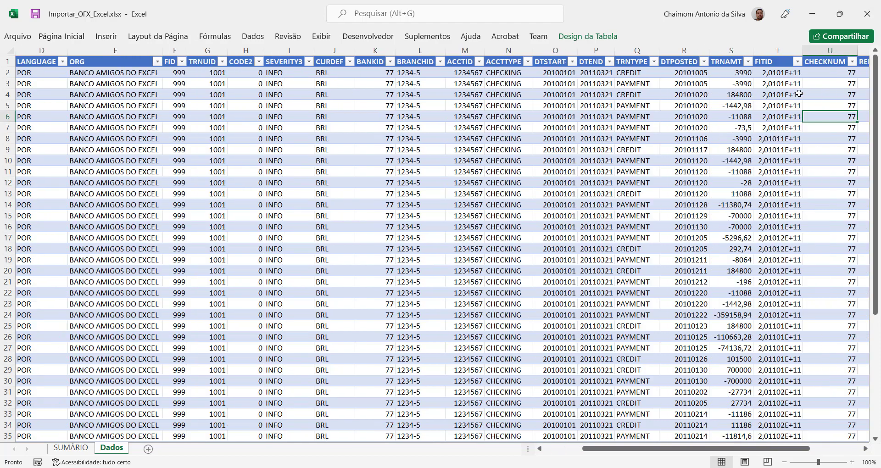
key("Right")
key("Right")
key("Right")
key("Right")
key("Right")
key("Right")
key("Right")
key("Left")
key("Left")
key("Left")
key("Up")
key("Up")
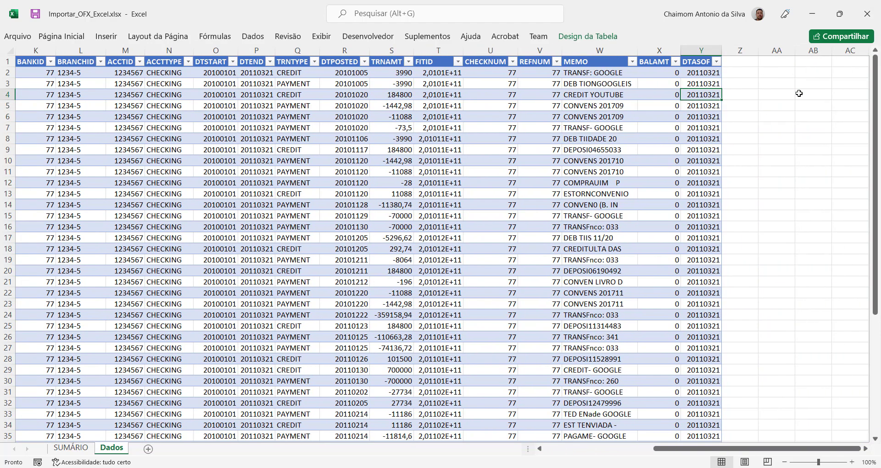
key("Up")
key("Up")
key("Up")
key("Right")
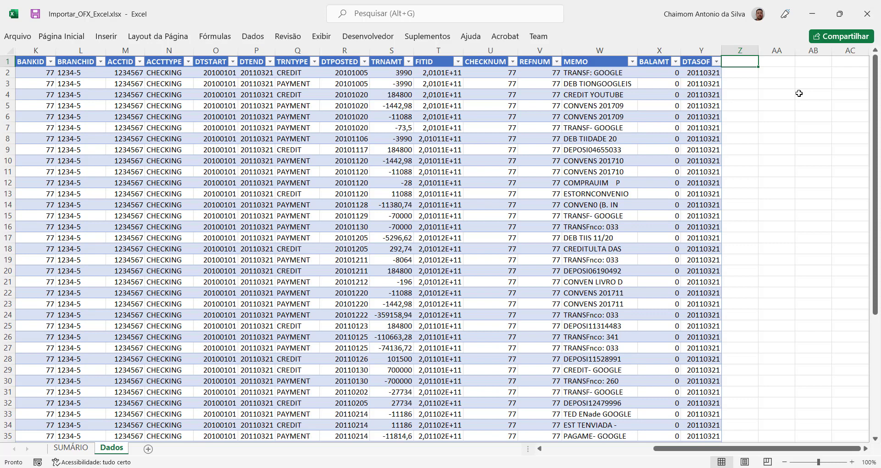
type("ORDEM")
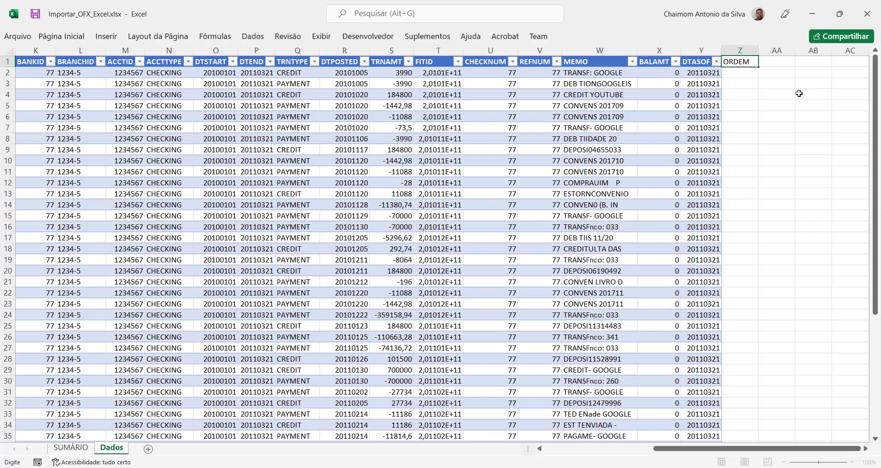
key("Return")
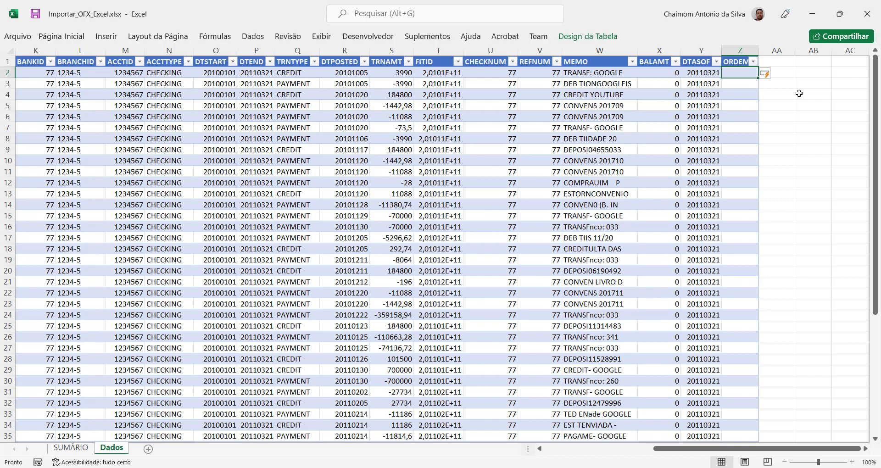
Step: Look back over the table's columns from ORDEM to CODE and down through its transaction rows
key("Left")
key("Left")
key("Left")
key("Left")
key("Left")
key("Left")
key("Left")
key("Left")
key("Left")
key("Left")
key("Left")
key("Left")
key("Left")
key("Left")
key("Left")
key("Left")
key("Left")
key("Left")
key("Left")
key("Left")
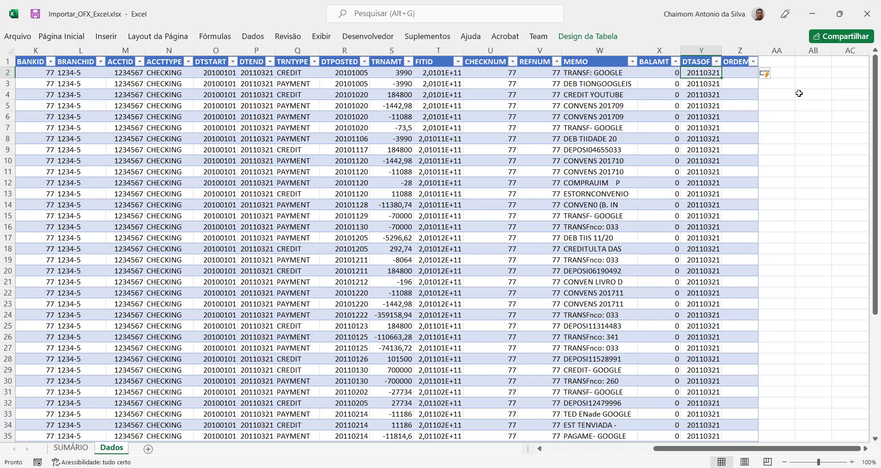
key("Right")
key("Down")
key("Down")
key("Down")
key("Down")
key("Down")
key("Down")
key("Down")
key("Down")
key("Down")
key("Down")
key("Down")
key("Down")
key("Down")
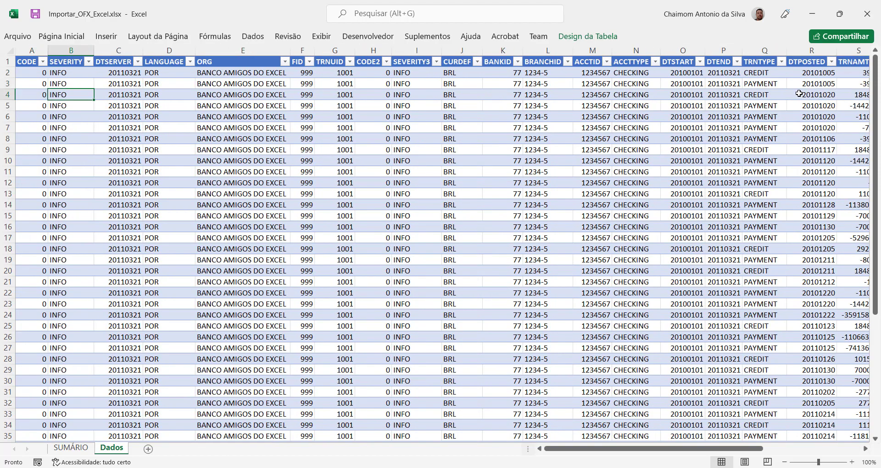
Step: Look across the table's columns to the ORDEM column and up to its first rows
key("Right")
key("Right")
key("Right")
key("Right")
key("Right")
key("Right")
key("Right")
key("Right")
key("Right")
key("Right")
key("Right")
key("Right")
key("Right")
key("Right")
key("Right")
key("Right")
key("Right")
key("Right")
key("Right")
key("Right")
key("Right")
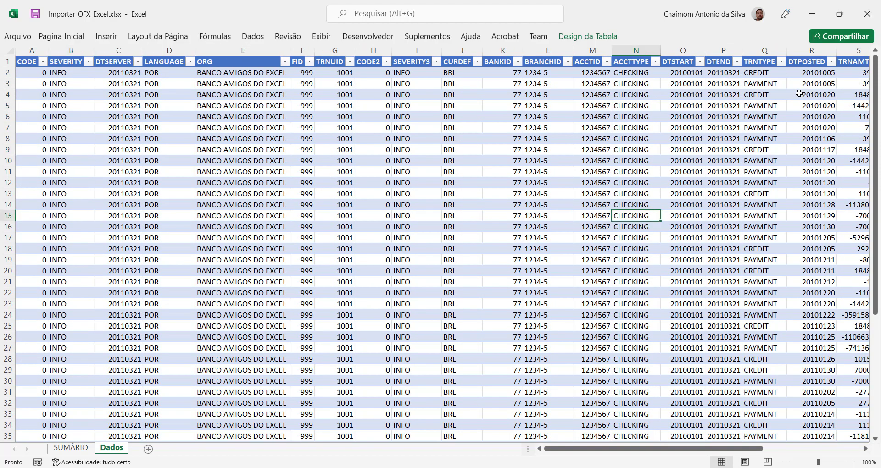
key("Left")
key("Left")
key("Left")
key("Left")
key("Up")
key("Up")
key("Up")
key("Up")
key("Up")
key("Up")
key("Up")
key("Up")
key("Up")
key("Up")
key("Up")
key("Up")
key("Up")
key("Up")
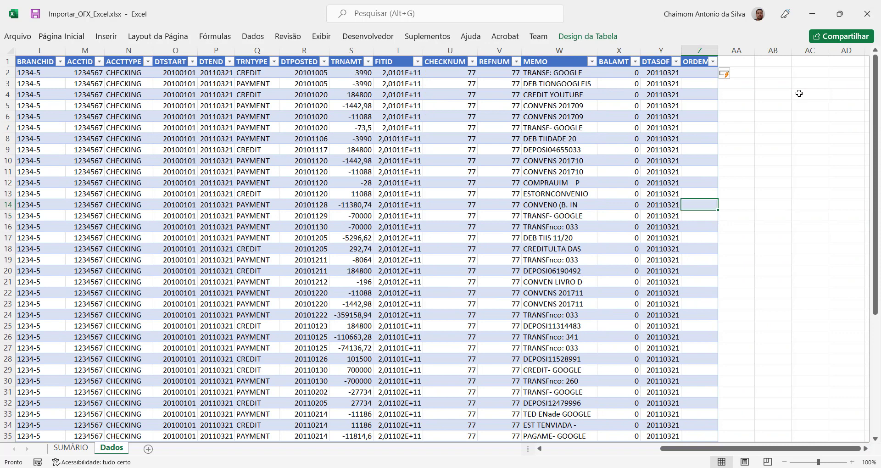
Step: Number the first two ORDEM rows manually with 1 in Z2 and 2 in Z3
key("Down")
key("Down")
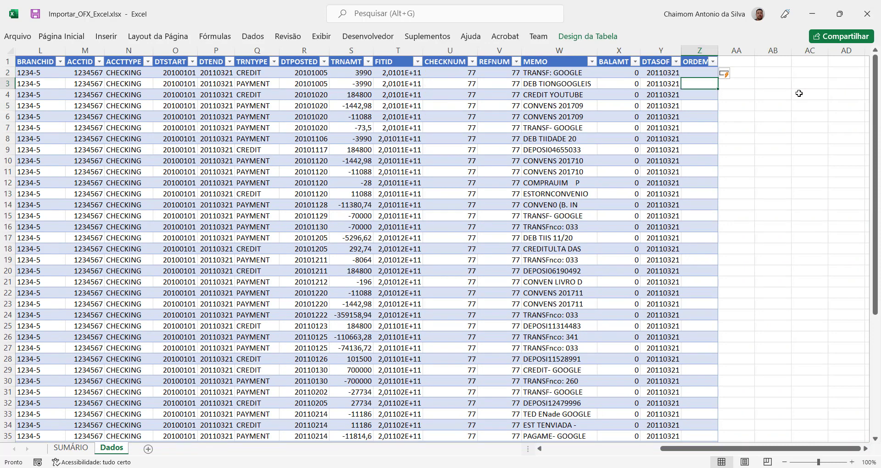
key("Up")
type("1")
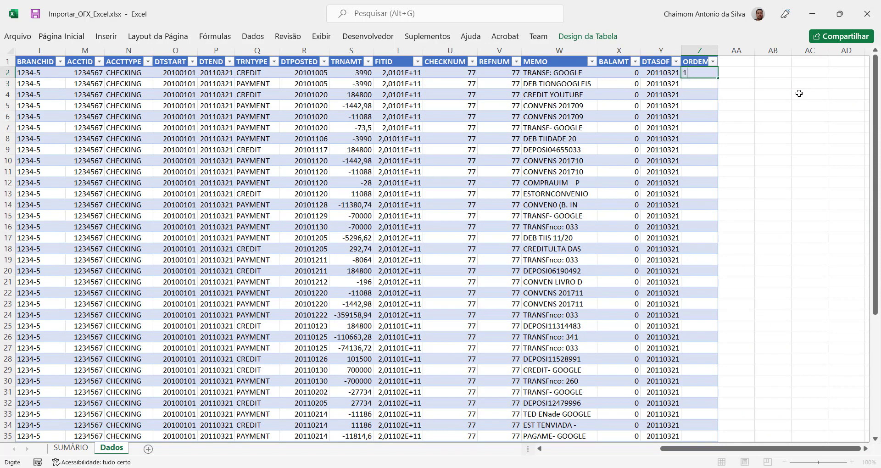
key("Return")
type("2")
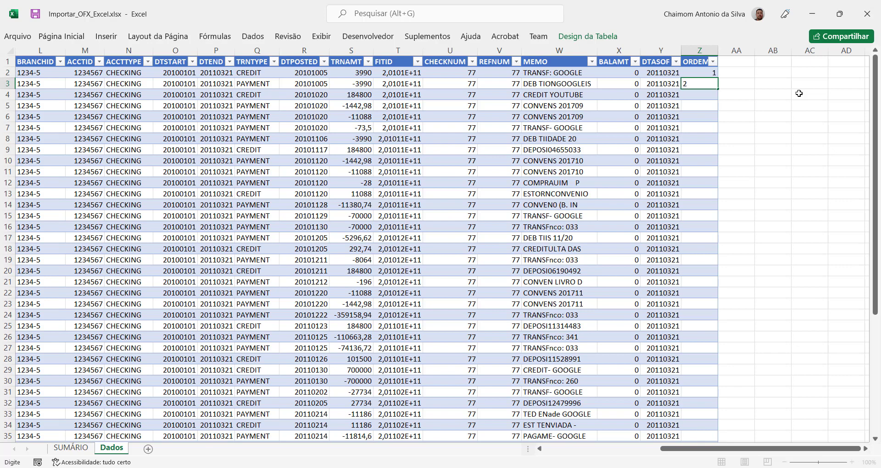
key("Return")
Step: Replace the value in Z2 with the sequential numbering formula =SEERRO(Z1+1;1)
key("Down")
key("Down")
key("Down")
key("Up")
key("Up")
key("Up")
key("Up")
key("Up")
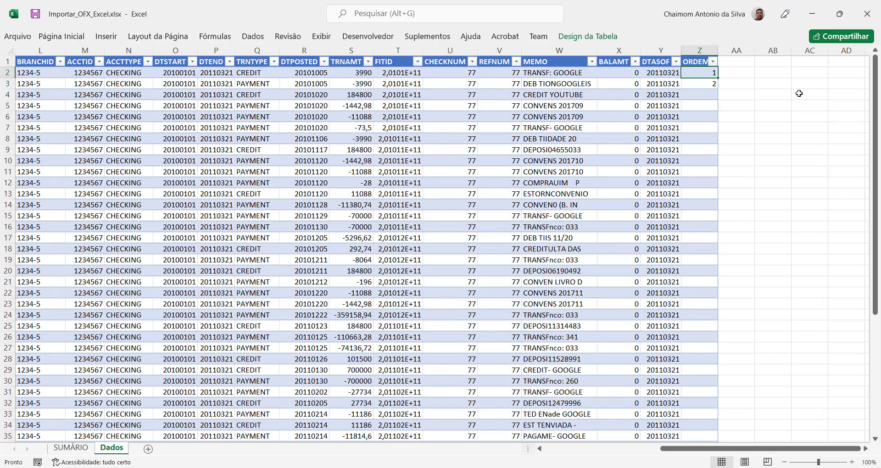
type("=")
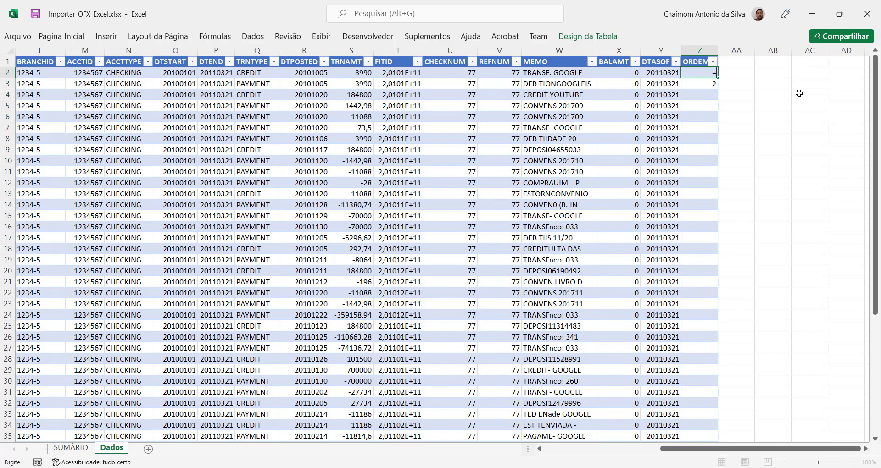
type("SEERRO")
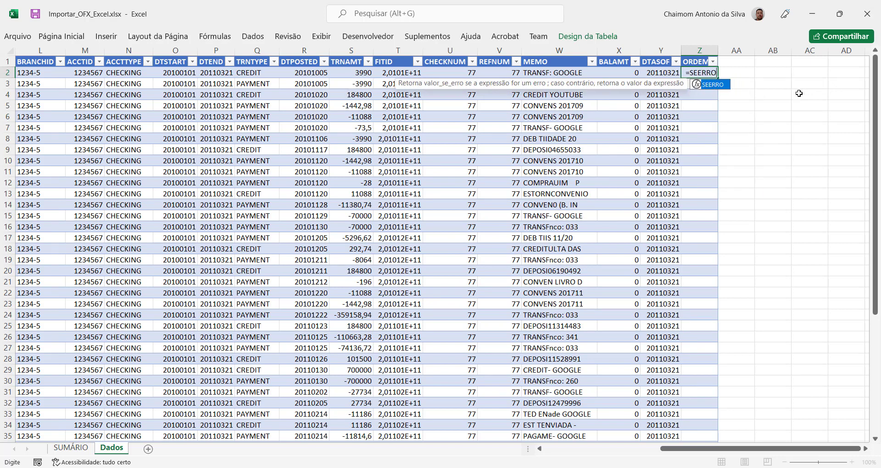
type("(")
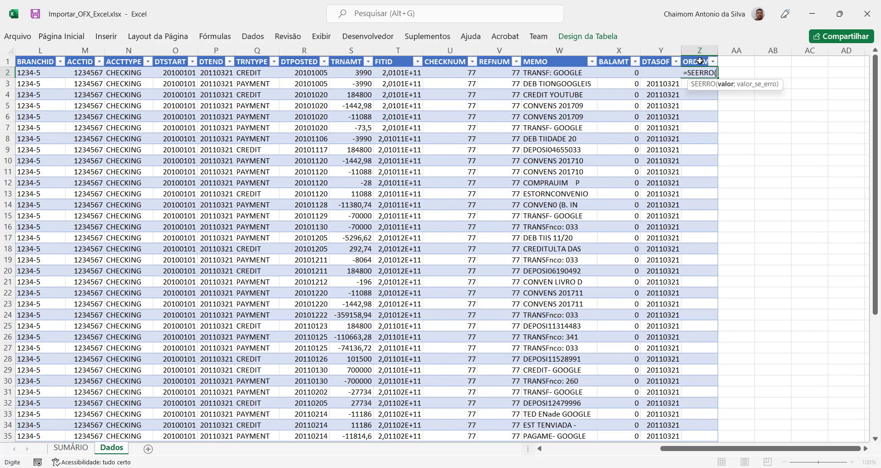
type("Z")
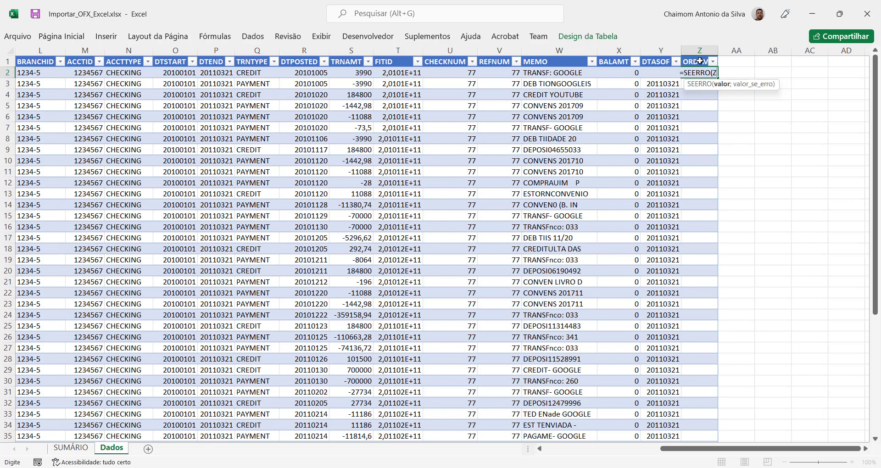
type("1+1")
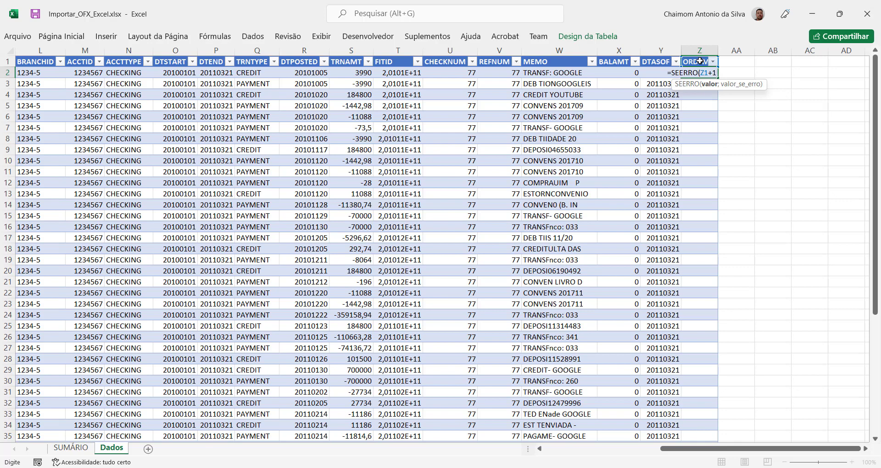
type(";")
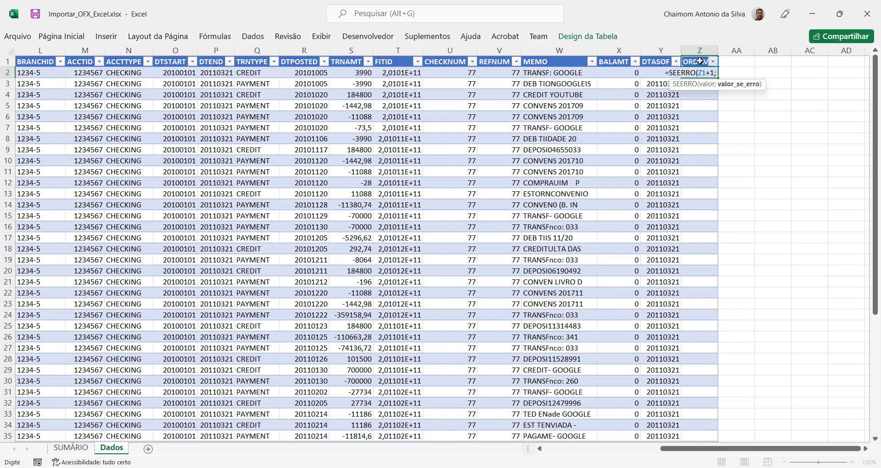
type("1)")
key("Tab")
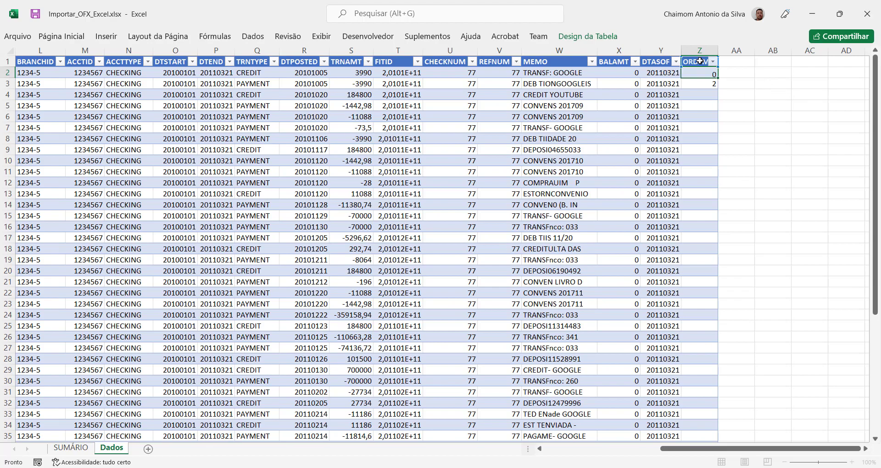
key("Tab")
key("shift+Tab")
key("shift+Tab")
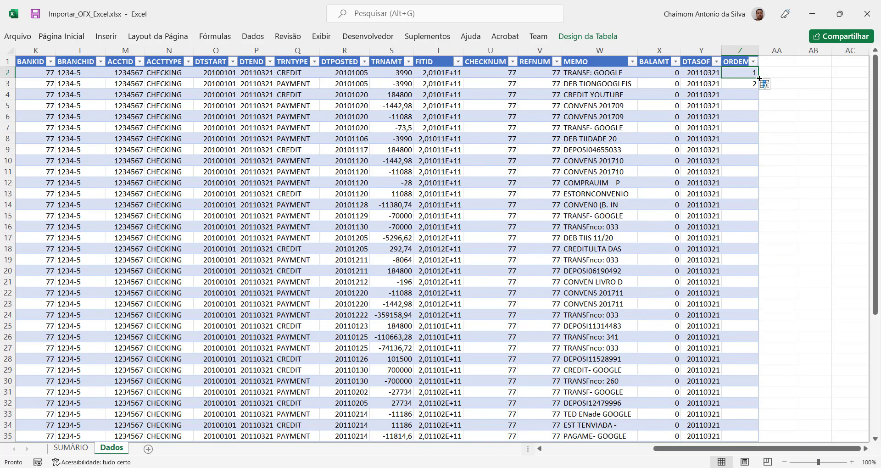
Step: Fill the ORDEM formula from Z2 down to Z15, and copy it on through the table's last row, Z51
left_click_drag(759, 78, 749, 215)
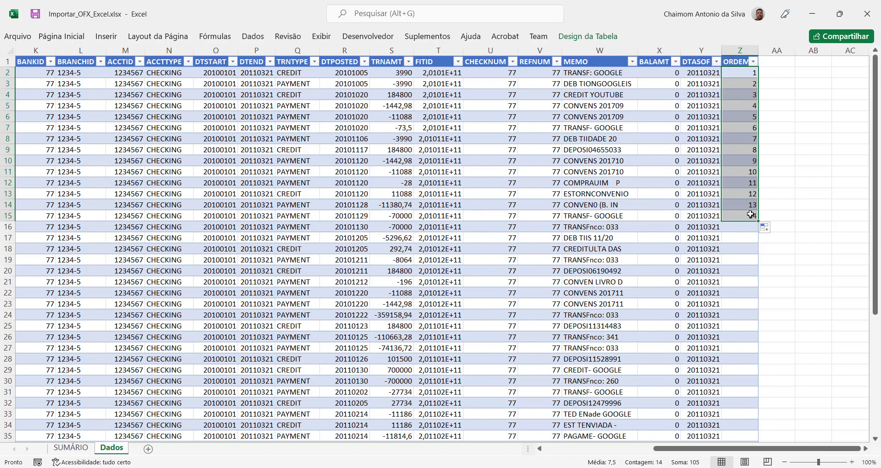
left_click(750, 214)
key("ctrl+c")
key("Down")
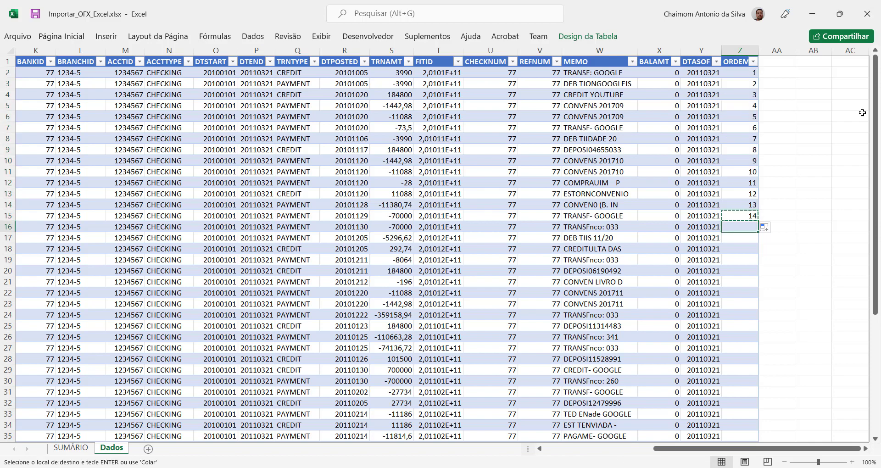
key("ctrl+shift+Down")
key("Return")
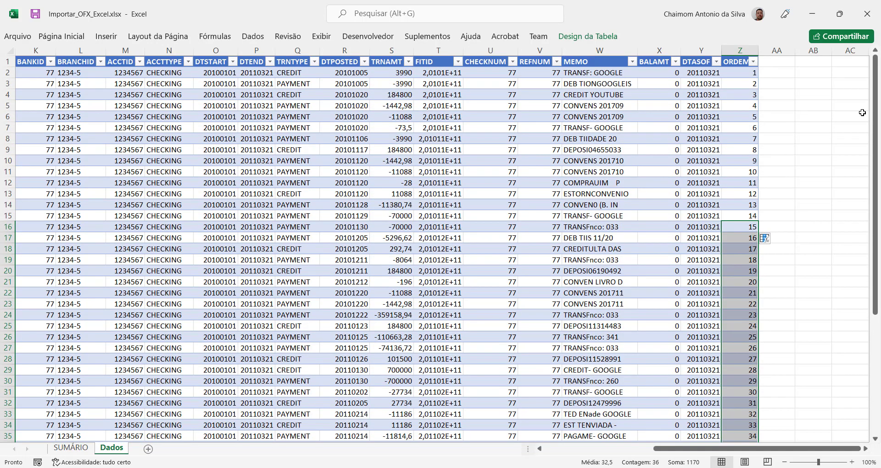
Step: Check the ORDEM numbering down to the table's last row and back up to its first row
key("Down")
key("ctrl+Down")
key("Down")
key("Down")
key("Down")
key("Up")
key("Up")
key("Up")
key("Up")
key("Up")
key("Up")
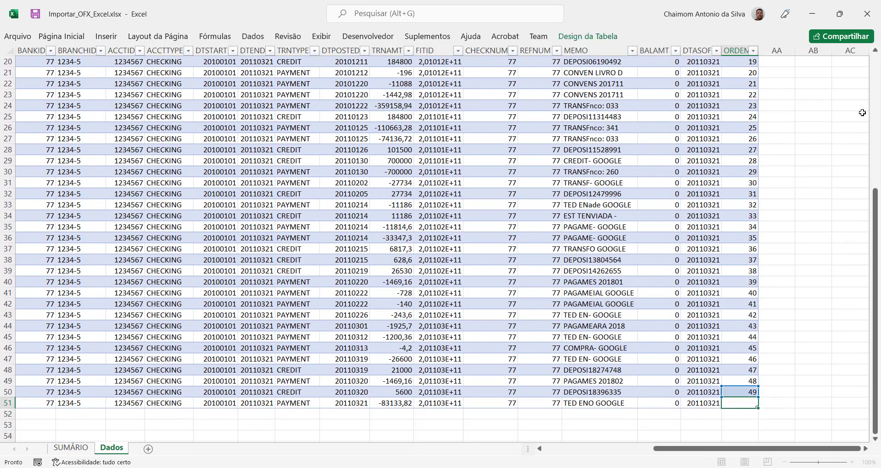
key("Up")
key("Up")
key("Up")
key("Up")
key("Up")
key("Up")
key("Up")
key("Up")
key("Up")
key("Up")
key("Up")
key("Up")
key("Up")
key("Up")
key("Up")
key("Up")
key("Up")
key("Up")
key("Up")
key("Up")
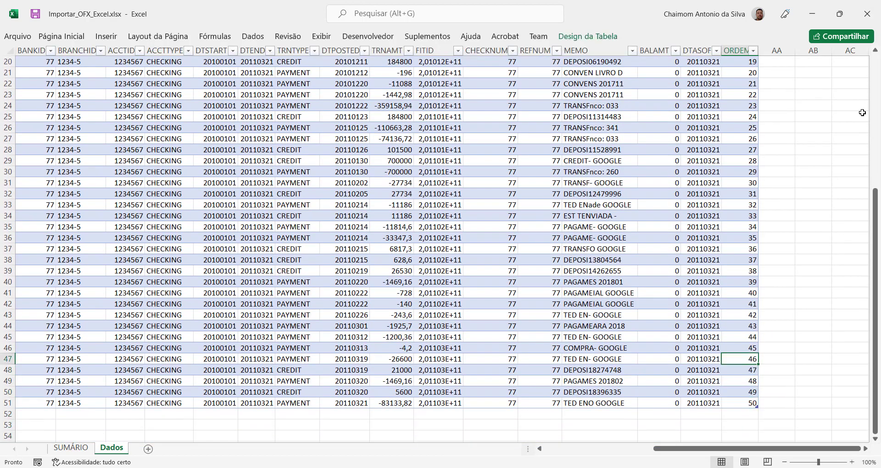
key("Down")
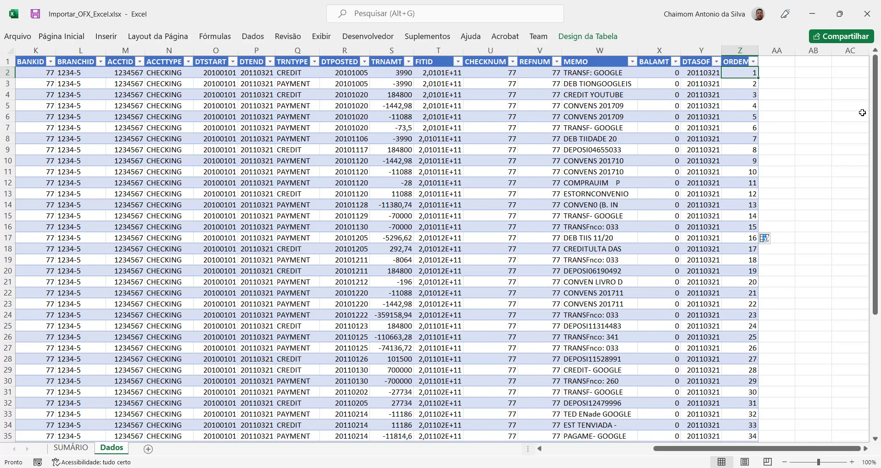
Step: Review the table's columns from ORDEM back to ORG and forward again to MEMO
key("Left")
key("Left")
key("Left")
key("Left")
key("Left")
key("Left")
key("Left")
key("Left")
key("Left")
key("Left")
key("Left")
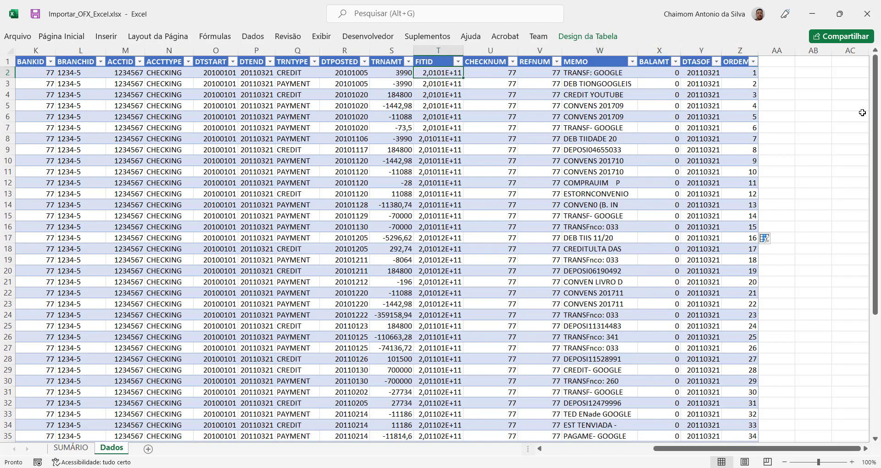
key("Left")
key("Left")
key("Left")
key("Left")
key("Left")
key("Left")
key("Left")
key("Left")
key("Left")
key("Left")
key("Left")
key("Left")
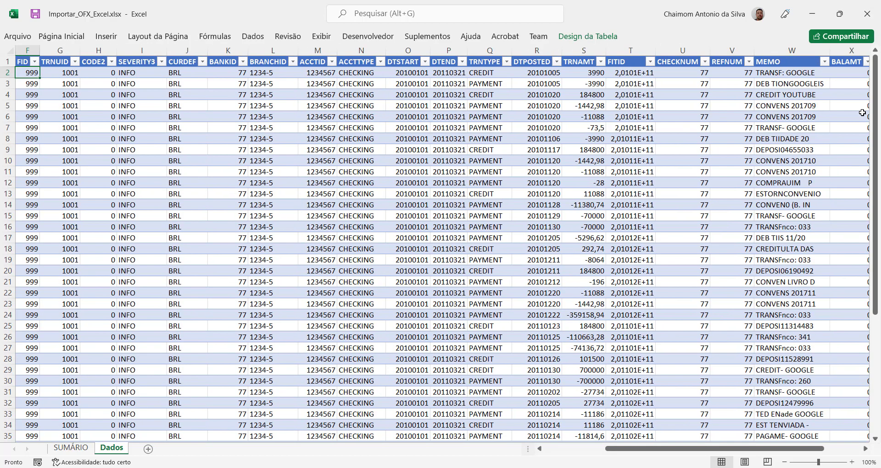
key("Right")
key("Right")
key("Right")
key("Right")
key("Right")
key("Right")
key("Right")
key("Right")
key("Right")
key("Right")
key("Right")
key("Right")
key("Right")
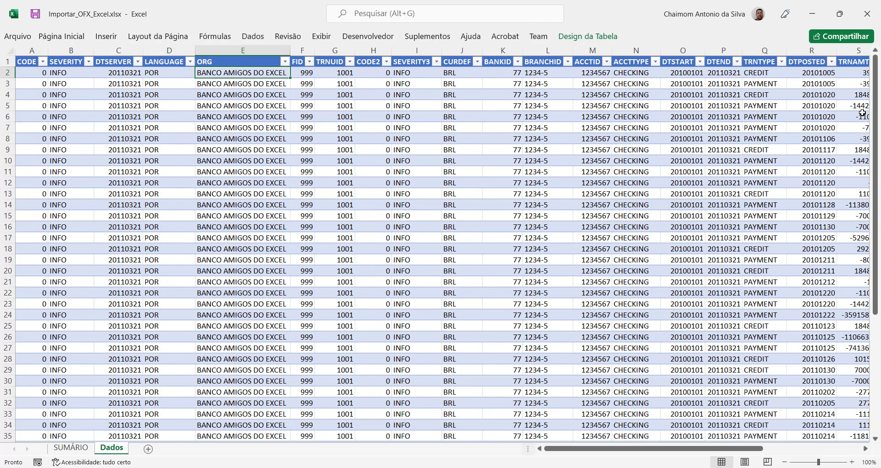
key("Right")
key("Right")
key("Right")
key("Right")
key("Right")
key("Right")
key("Right")
key("Right")
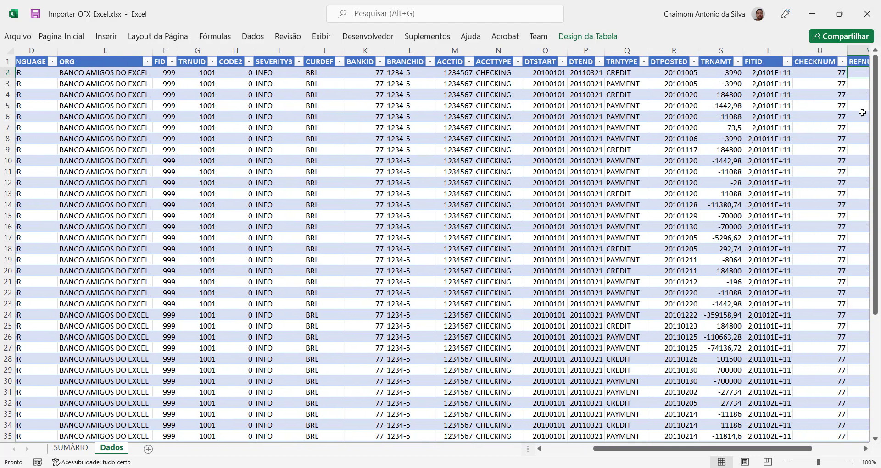
key("Right")
Step: Examine how the dates are written in the DTPOSTED and DTEND columns
key("Left")
key("Left")
key("Left")
key("Left")
key("Left")
key("Left")
key("Left")
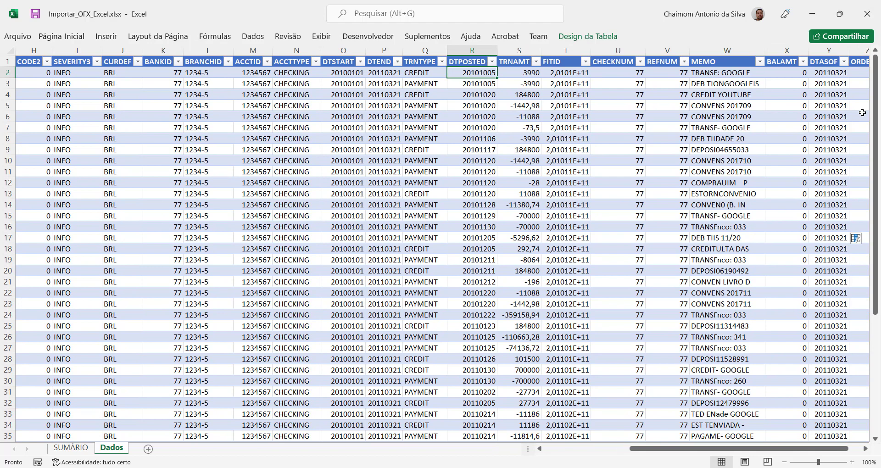
key("Down")
key("Down")
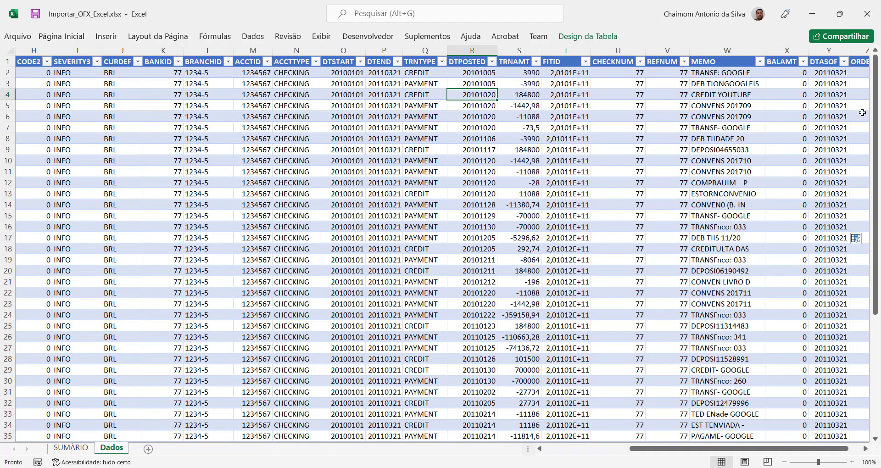
left_click(467, 49)
left_click(378, 73)
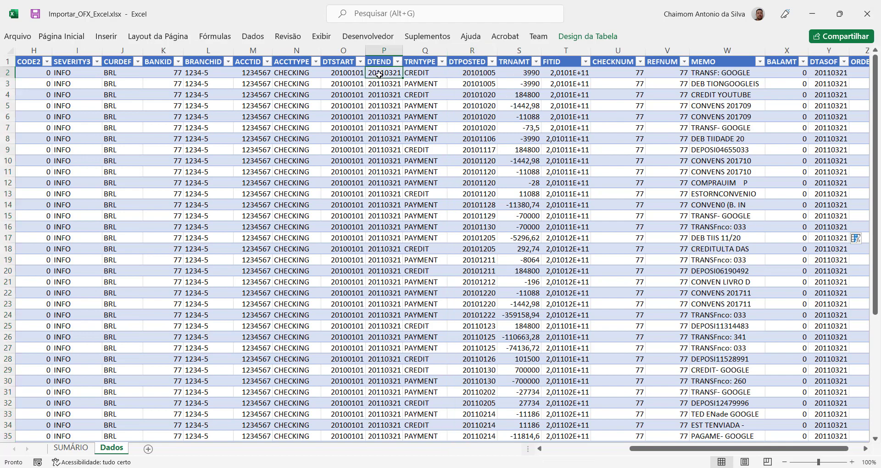
Step: Examine the DTPOSTED dates down to about row 24 and back up to the column's first row
left_click(352, 75)
left_click(379, 74)
left_click(458, 76)
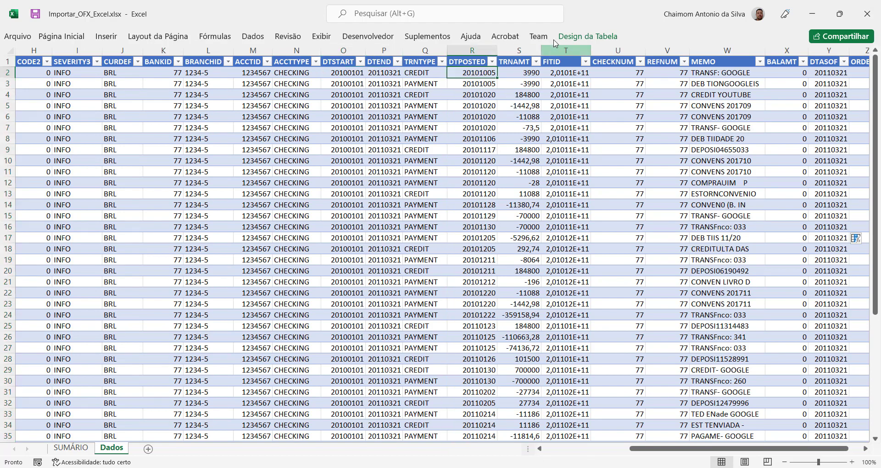
key("Up")
key("Down")
key("Down")
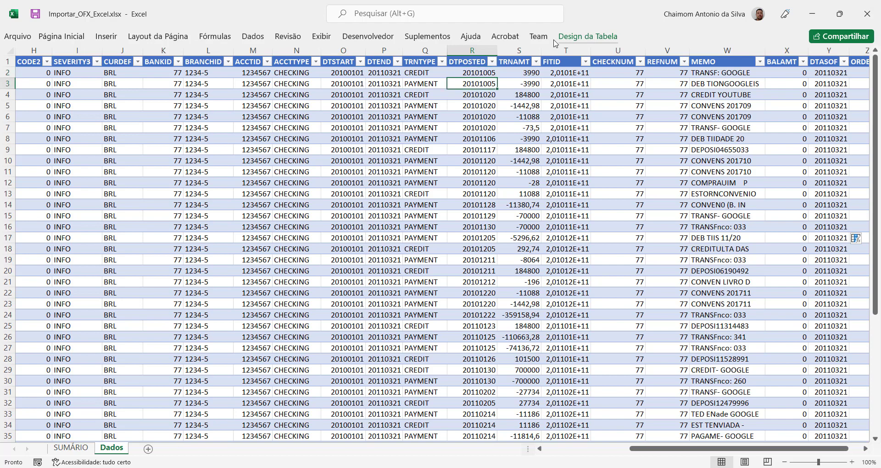
key("Up")
key("Up")
key("Down")
key("Down")
key("Down")
key("Down")
key("Down")
key("Down")
key("Down")
key("Down")
key("Down")
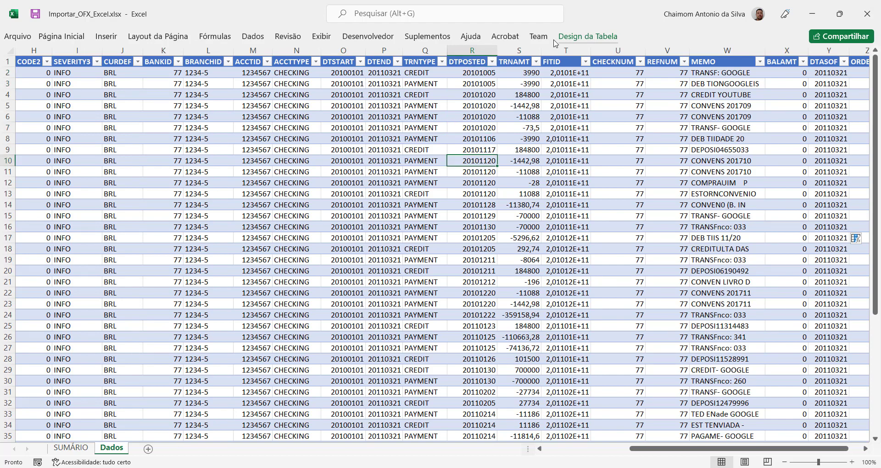
key("Down")
key("Down")
key("Down")
key("Down")
key("Down")
key("Down")
key("Down")
key("Down")
key("Down")
key("Down")
key("Down")
key("Down")
key("Down")
key("Down")
key("Up")
key("Up")
key("Up")
key("Up")
key("Up")
key("Up")
key("Up")
key("Up")
key("Up")
key("Up")
key("Up")
key("Up")
key("Up")
key("Up")
key("Up")
key("Up")
key("Up")
key("Up")
key("Up")
key("Up")
key("Up")
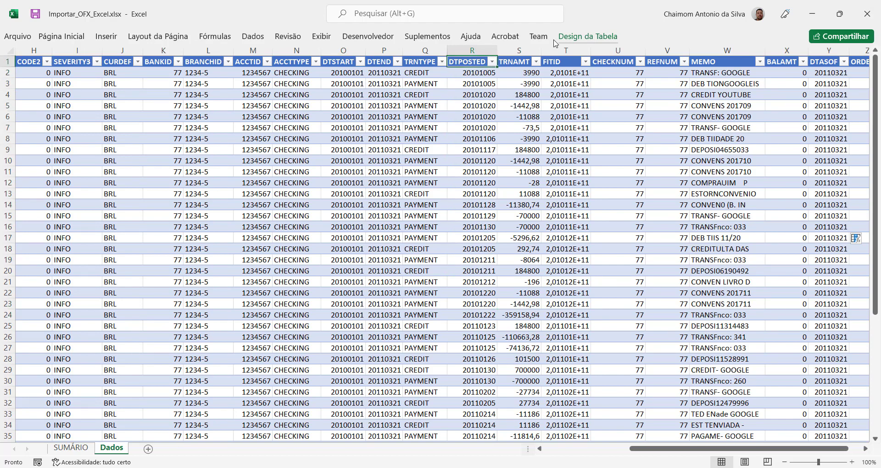
key("Down")
Step: Add a DIA column to the table in AA1, directly after ORDEM
key("Right")
key("Right")
key("Right")
key("Right")
key("Right")
key("Right")
key("Right")
key("Right")
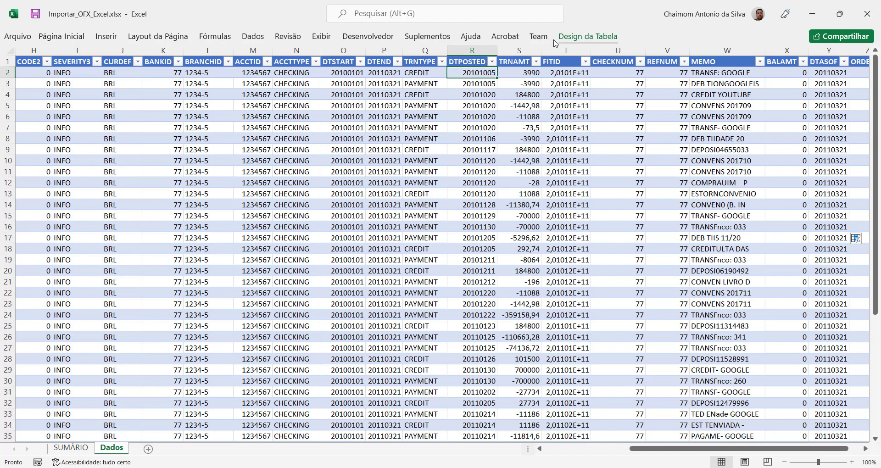
key("Right")
key("Right")
key("Left")
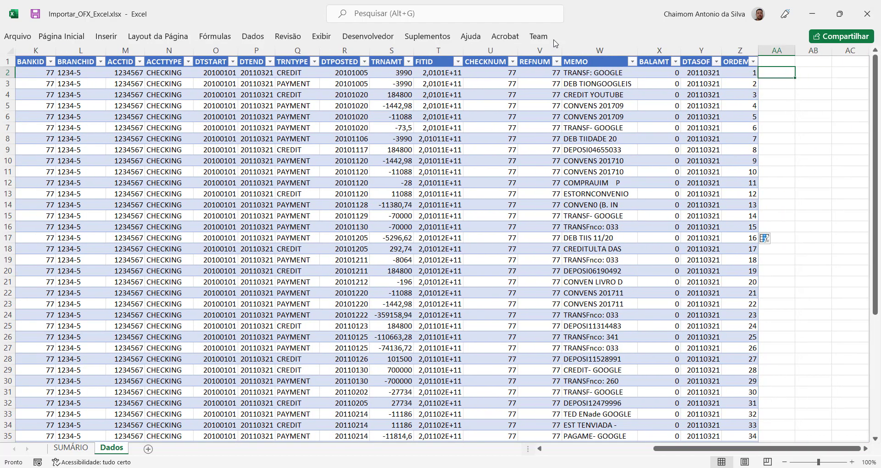
key("Up")
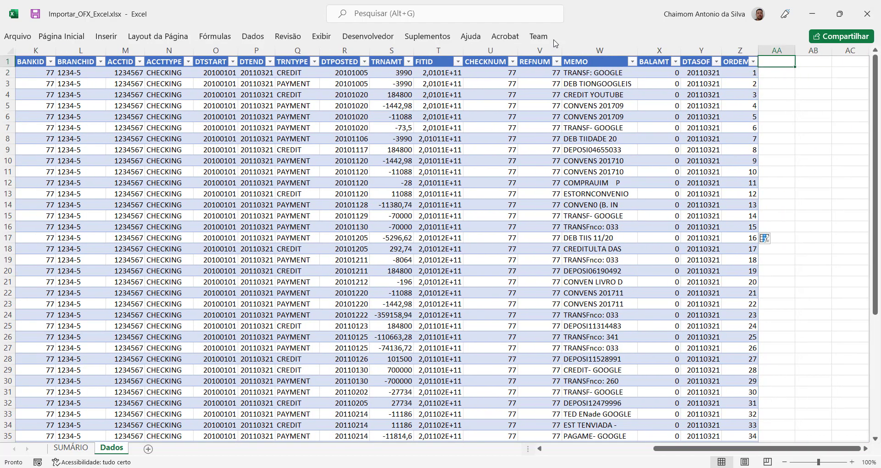
type("DIA")
key("Tab")
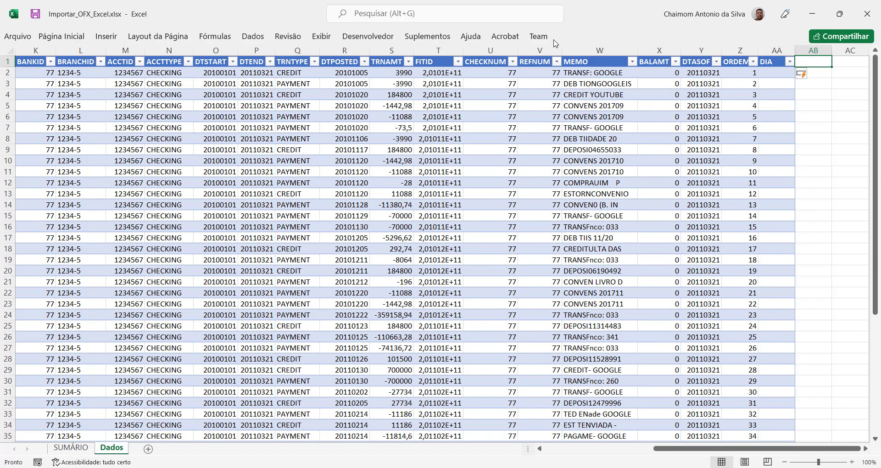
Step: Add the column headers MÊS, ANO and DATA in AB1, AC1 and AD1, after DIA
type("MÊS")
key("Tab")
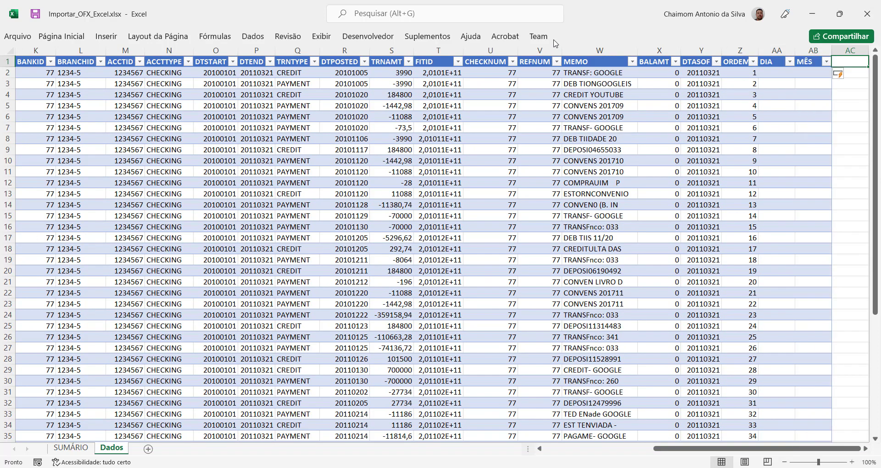
type("AP")
key("BackSpace")
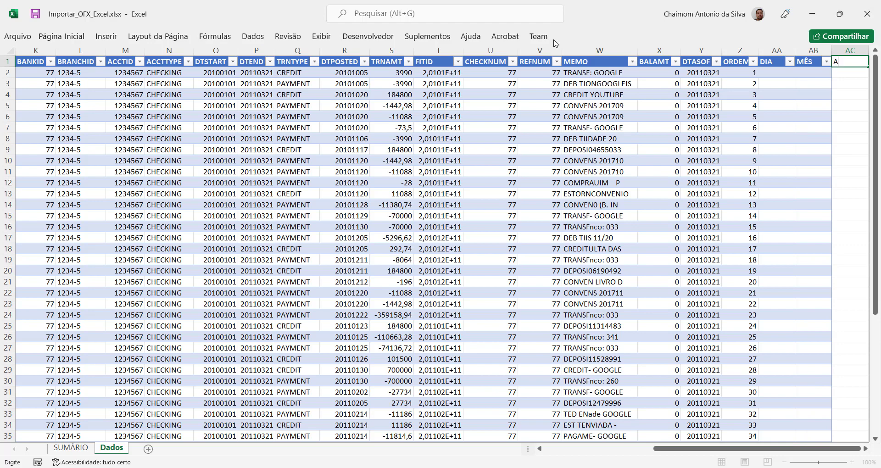
type("NO")
key("Tab")
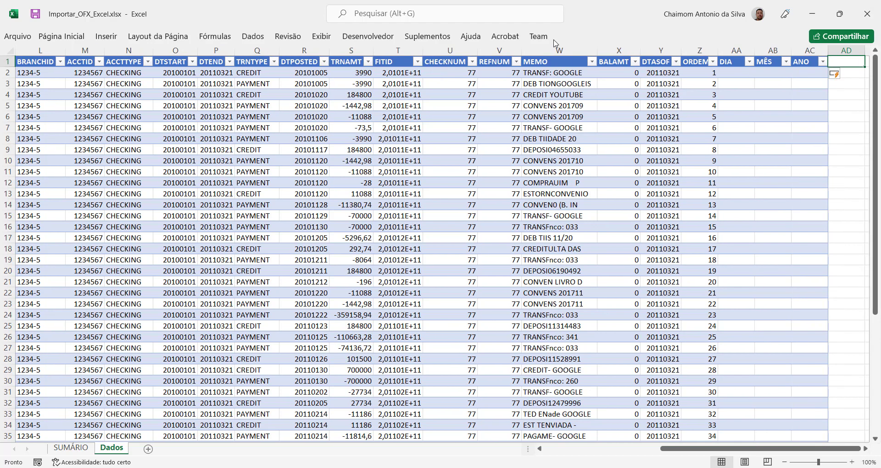
type("DATA")
key("Return")
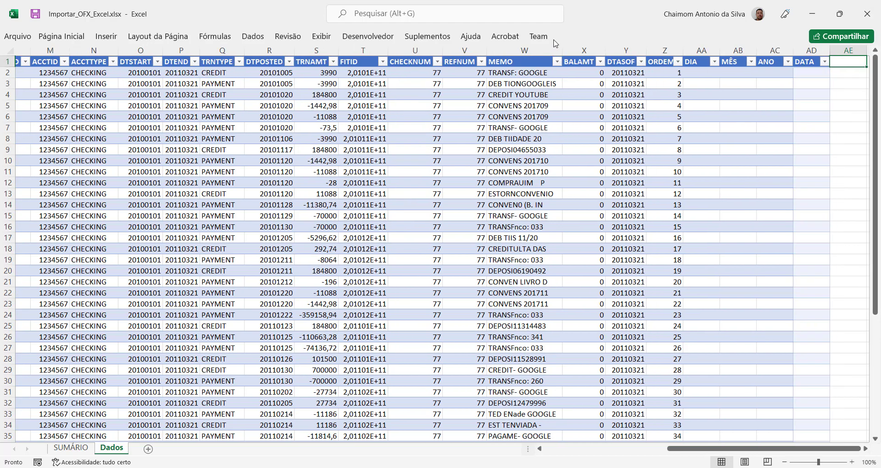
Step: Fill the DIA column from AA2 with =DIREITA(R2;2), taking the last two characters of DTPOSTED
key("Left")
key("Left")
key("Left")
key("Down")
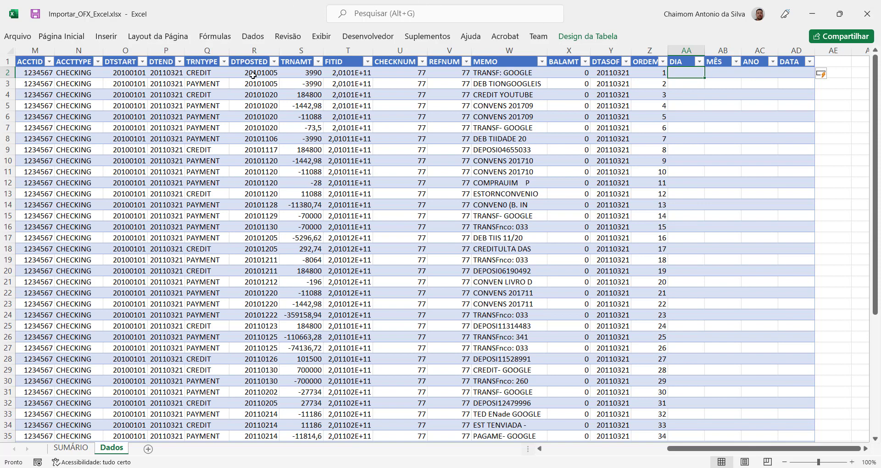
left_click(254, 57)
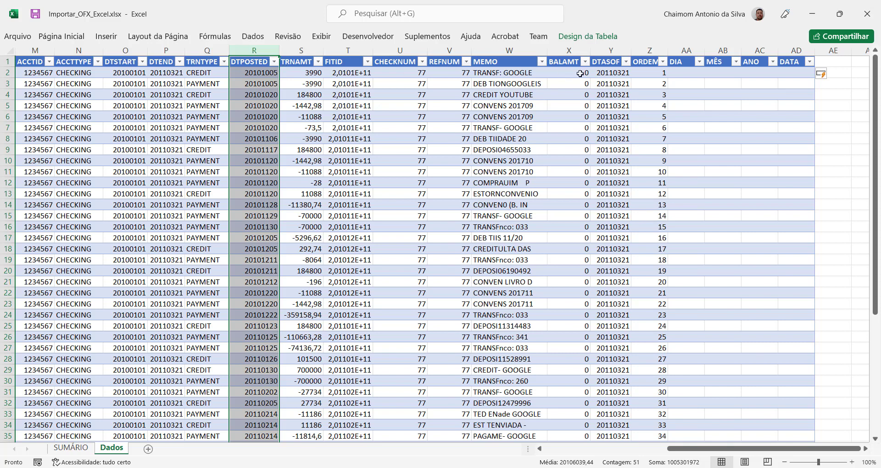
left_click(689, 71)
type("=DIRE")
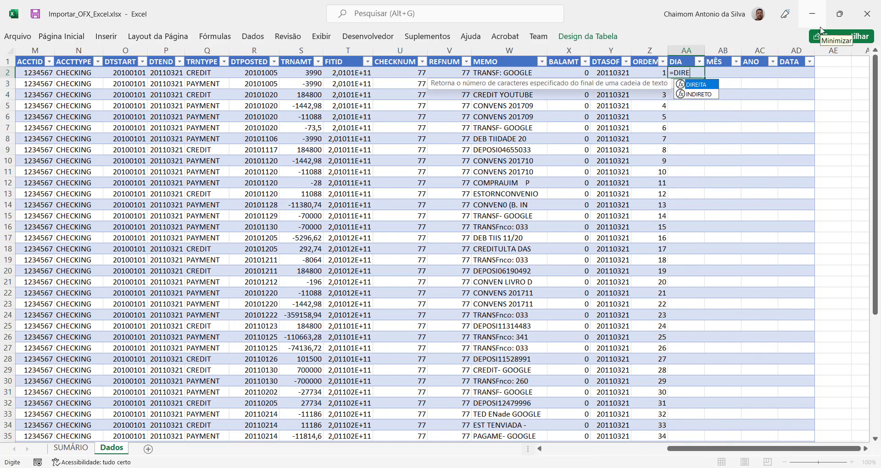
key("Tab")
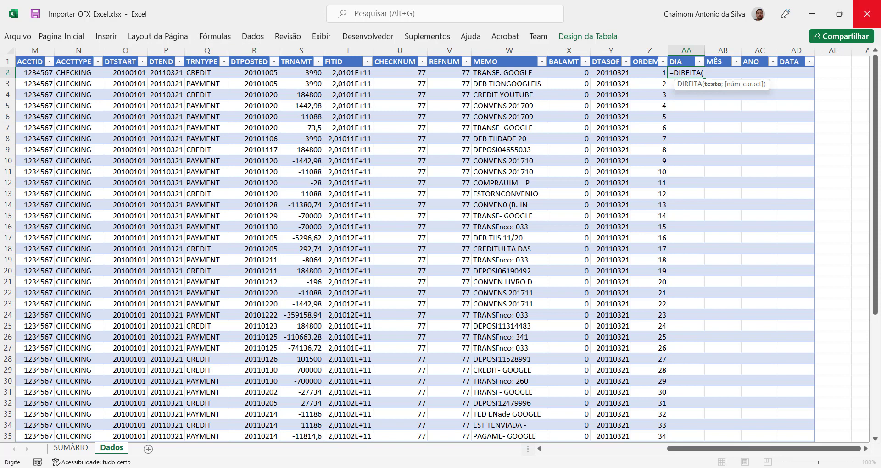
type("R2;")
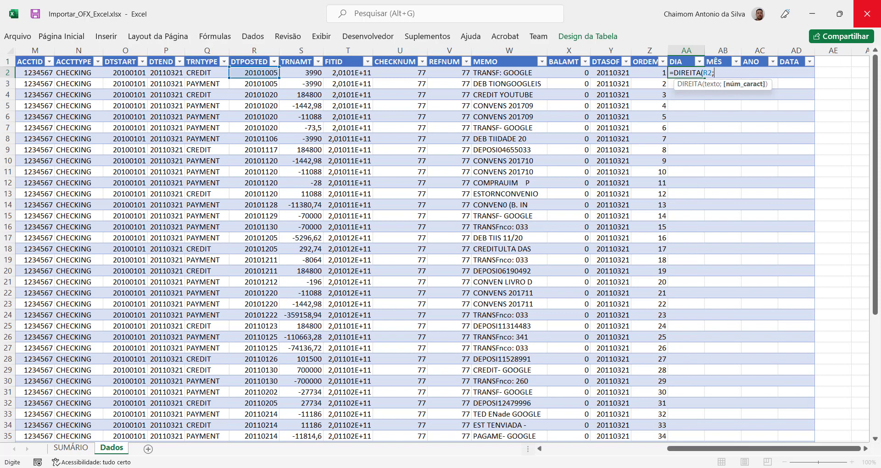
type("2)")
key("Tab")
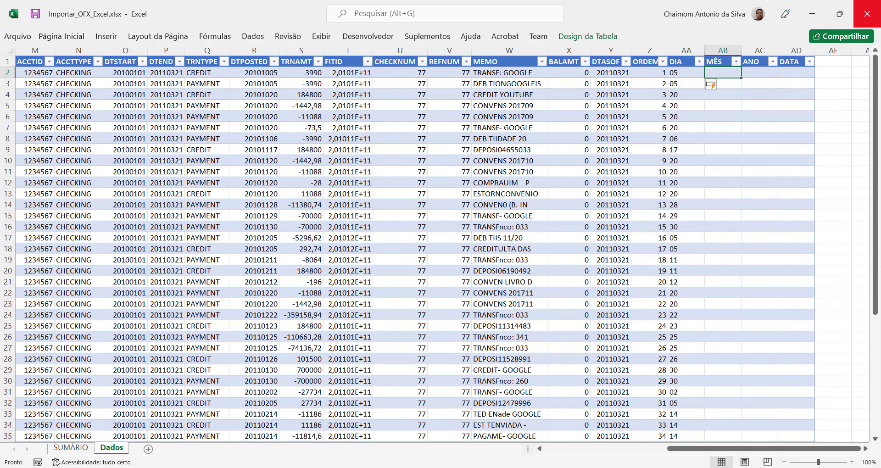
Step: Compare the DIA results in several rows with the day digits of the DTPOSTED dates
left_click(274, 72)
left_click(269, 97)
left_click(681, 98)
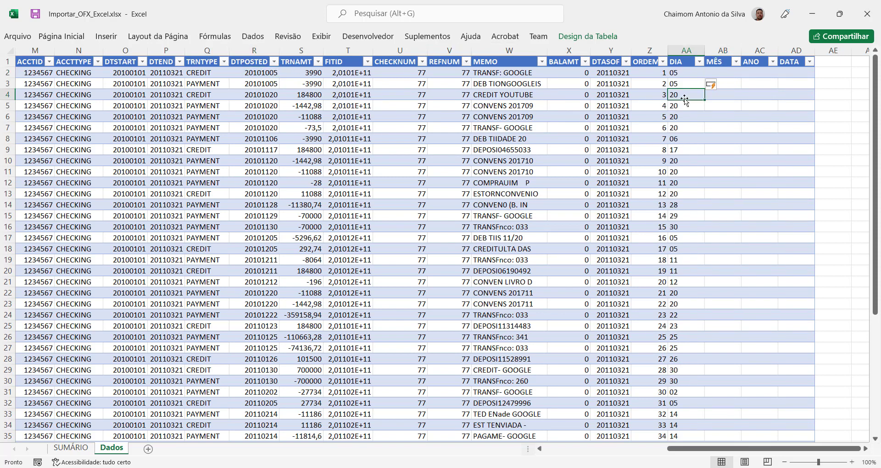
left_click(686, 231)
left_click(690, 292)
left_click(692, 336)
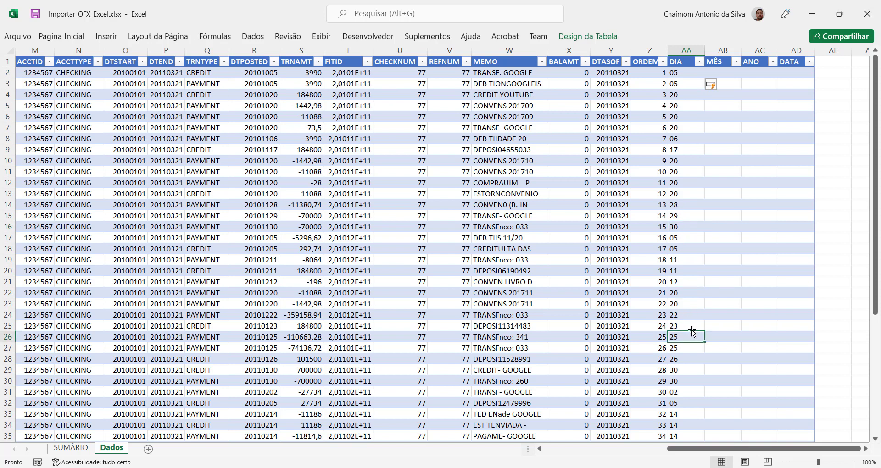
left_click(692, 71)
left_click_drag(693, 70, 692, 181)
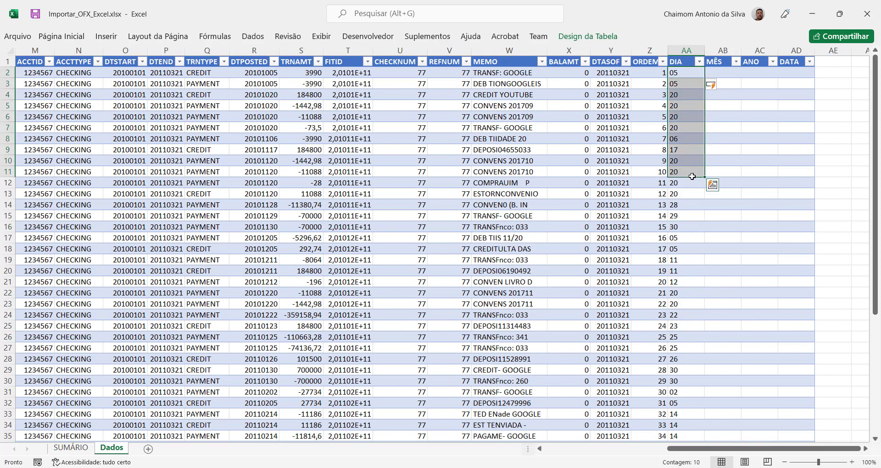
Step: Fill the MÊS column from AB2 with =DIREITA(R2;4), taking the last four characters of DTPOSTED
left_click(730, 72)
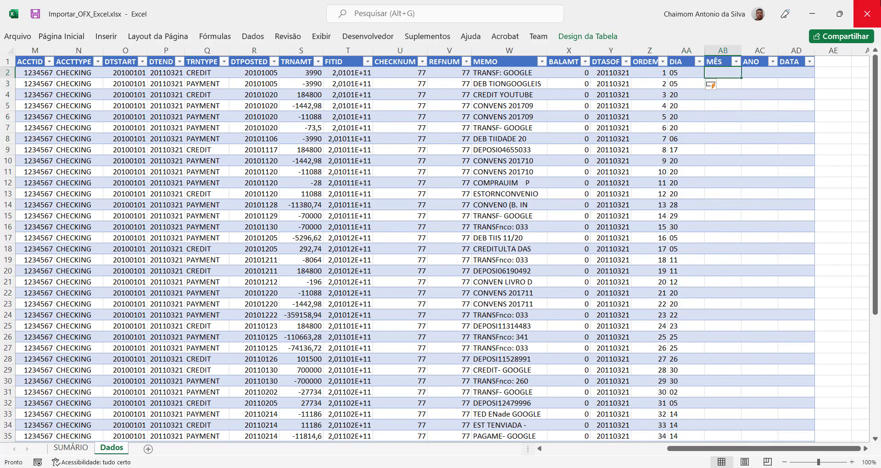
type("=")
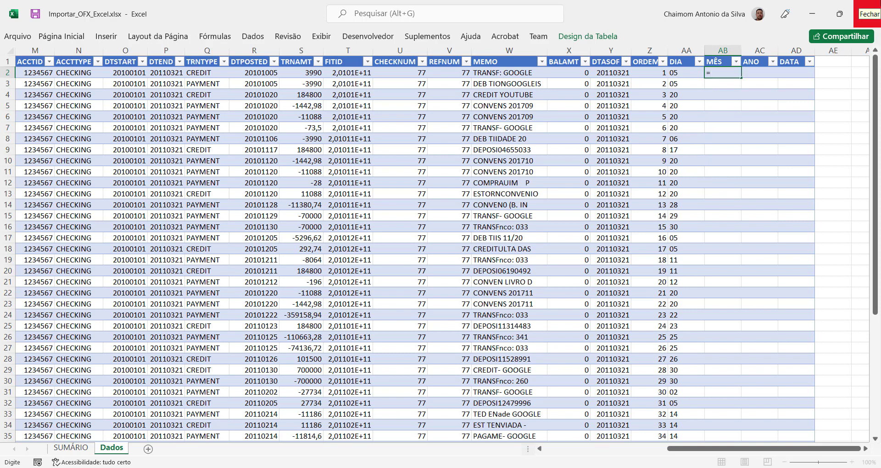
type("DIREITA(")
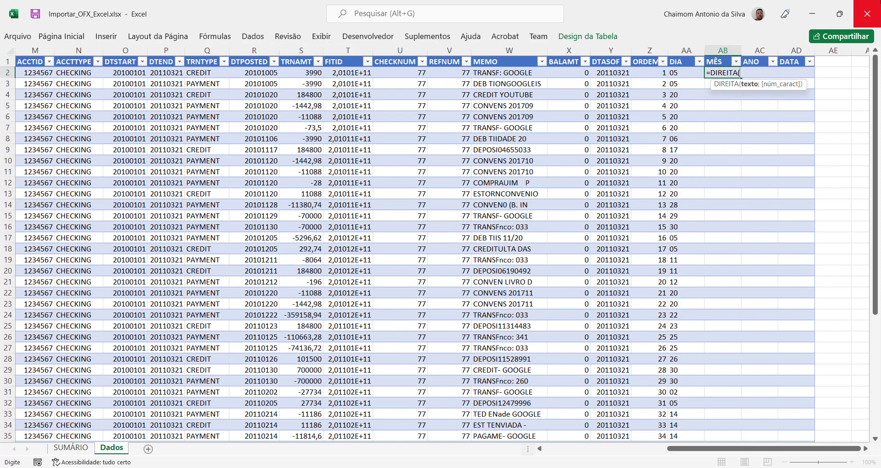
type("R2;")
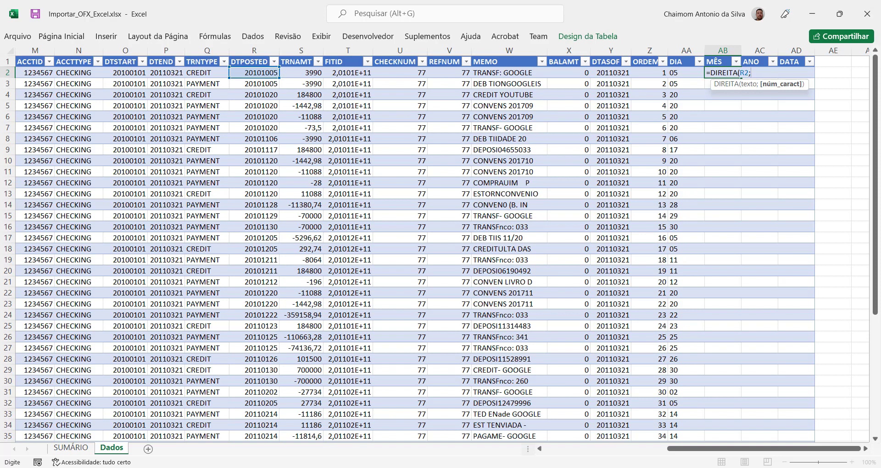
type("4")
key("Tab")
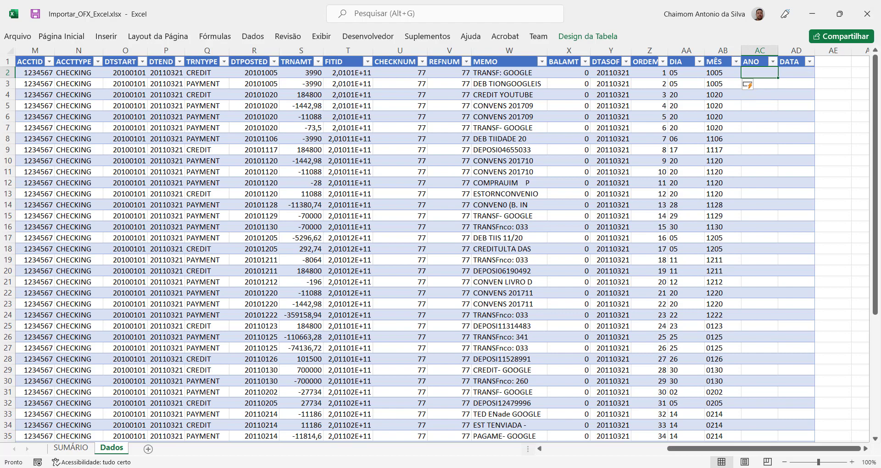
Step: Wrap the MÊS formula in AB2 in ESQUERDA so it reads =ESQUERDA(DIREITA(R2;4);2)
left_click(726, 73)
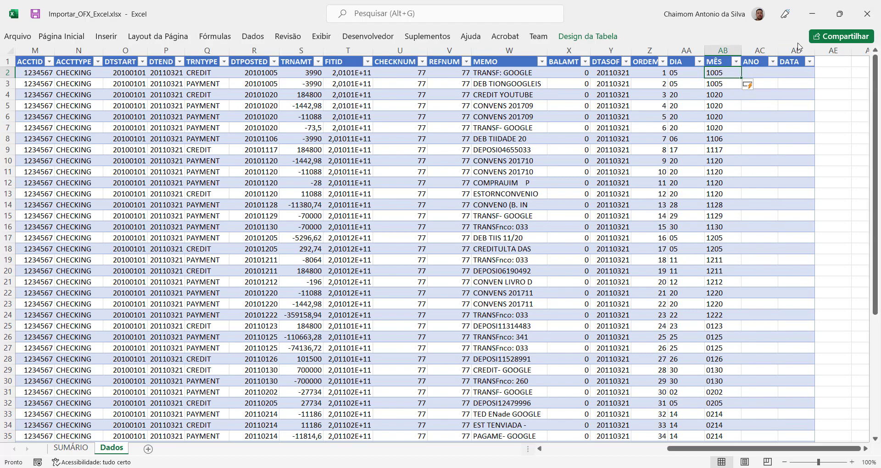
key("F2")
key("Left")
key("Left")
key("Left")
key("Left")
key("Left")
key("Left")
key("Left")
key("Left")
key("Left")
key("Left")
key("Left")
key("Left")
key("Left")
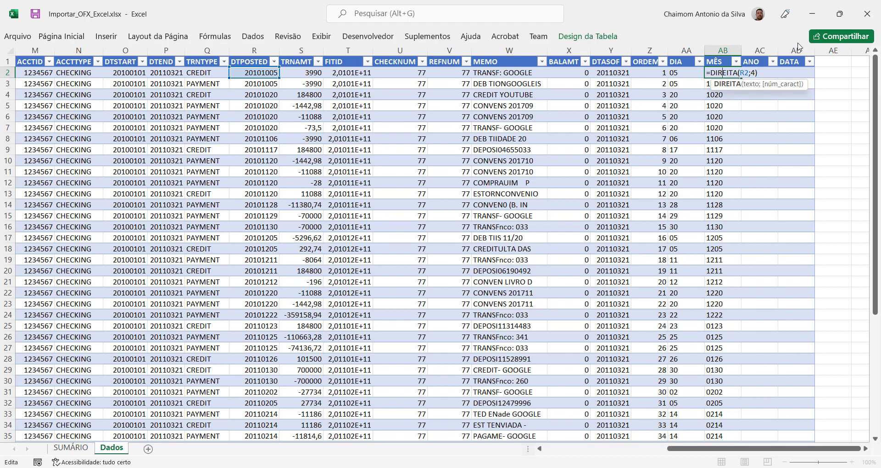
type("ESQU")
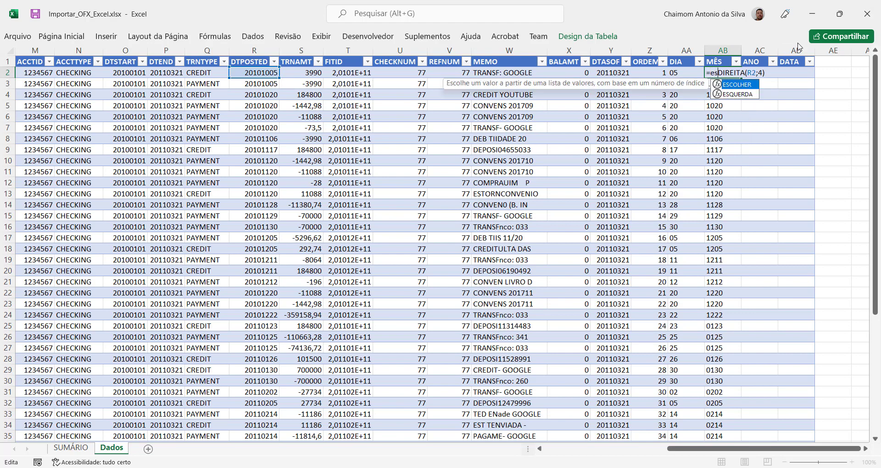
type("ERDA")
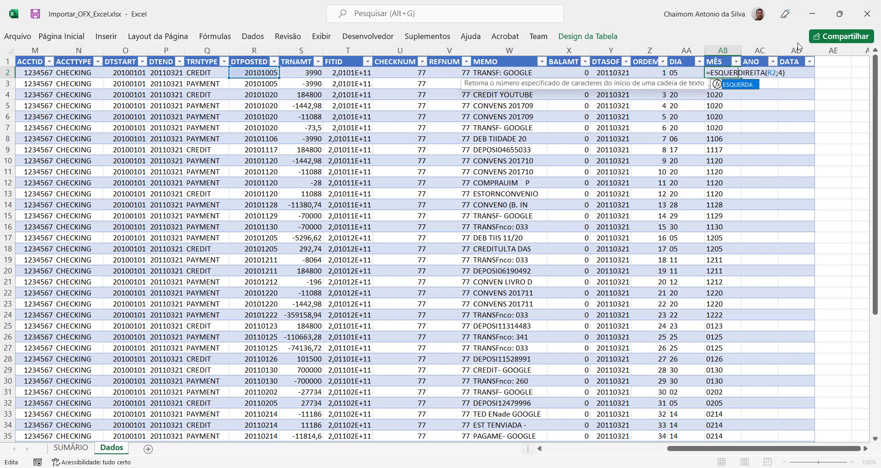
type("(")
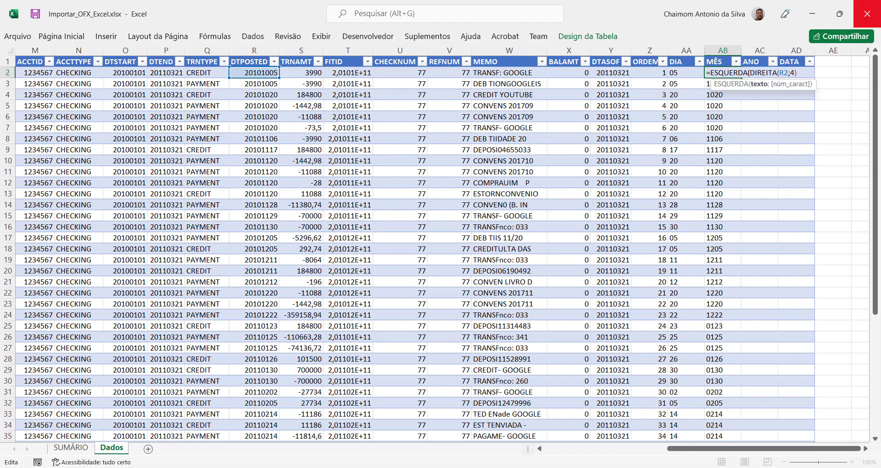
type(";")
type("2)")
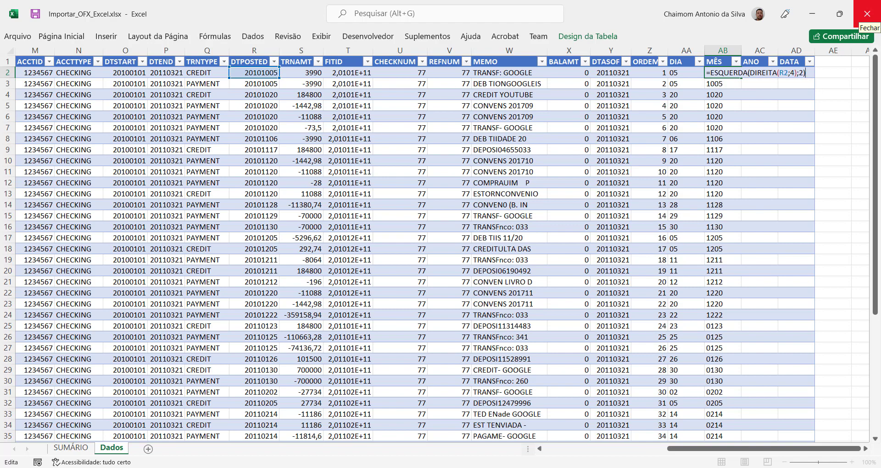
key("Tab")
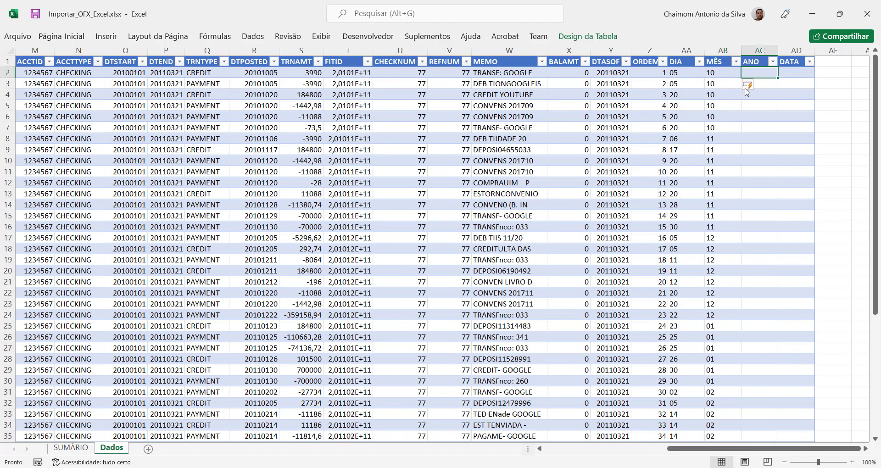
Step: Check the DIA and MÊS values down the table's rows and return to AB2
left_click_drag(716, 73, 701, 376)
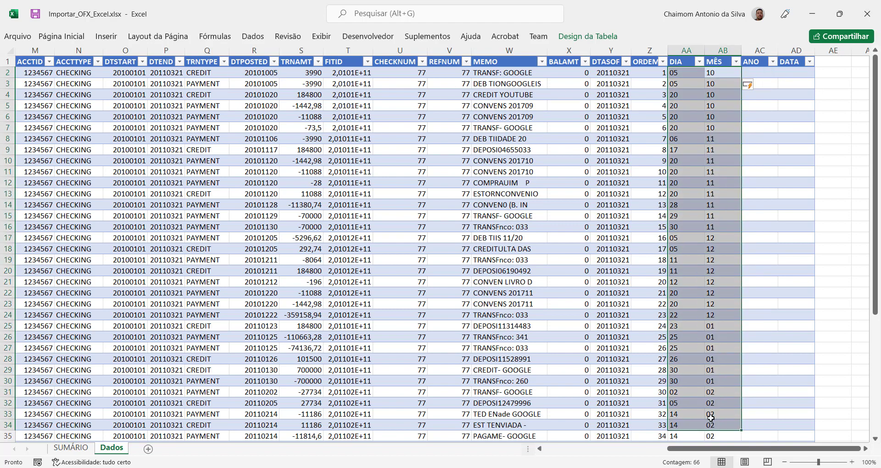
key("Left")
left_click(723, 69)
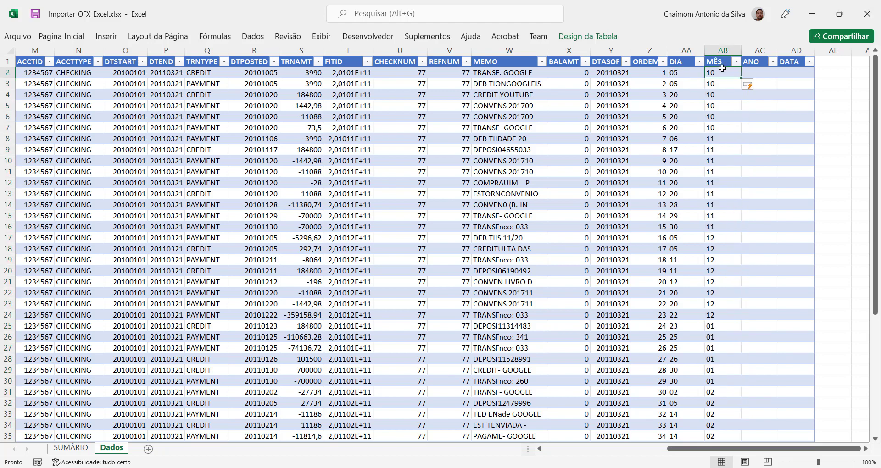
Step: Fill the ANO column from AC2 with =ESQUERDA(R2;4), taking the first four characters of DTPOSTED
left_click(752, 71)
mouse_move(852, 18)
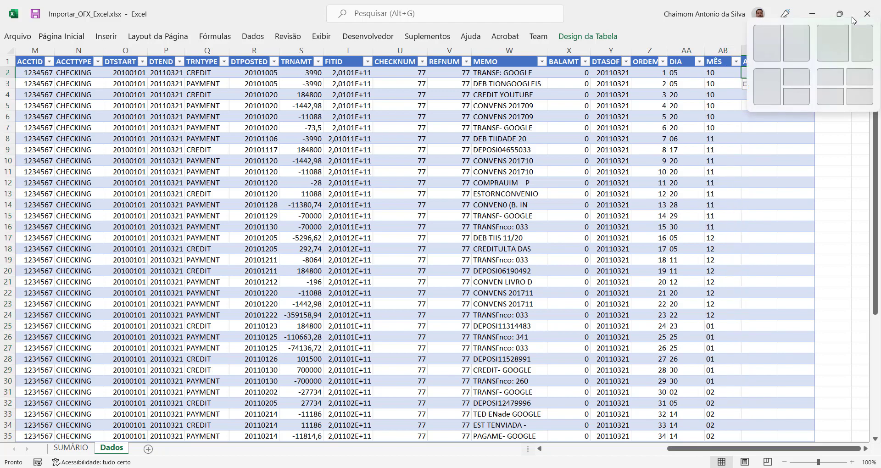
type("=")
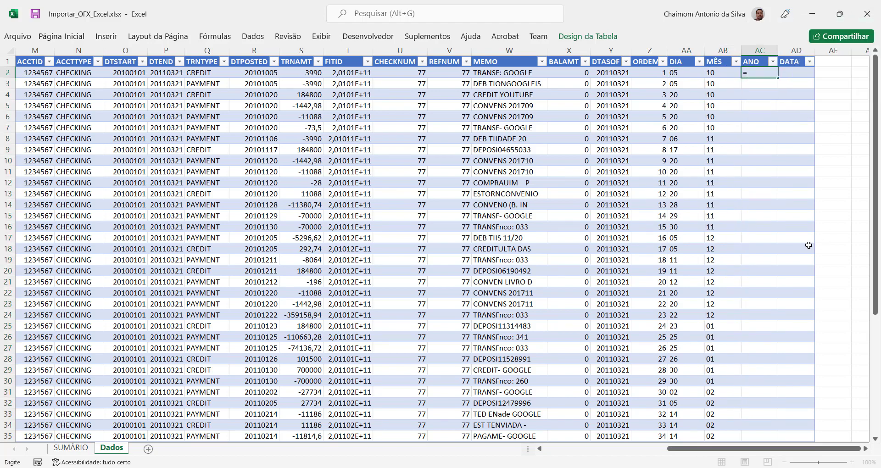
type("ESQUERDA(")
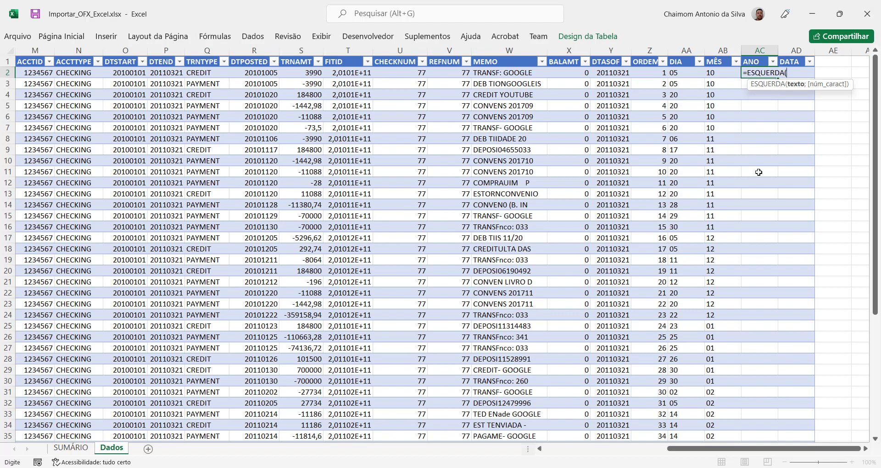
type("R")
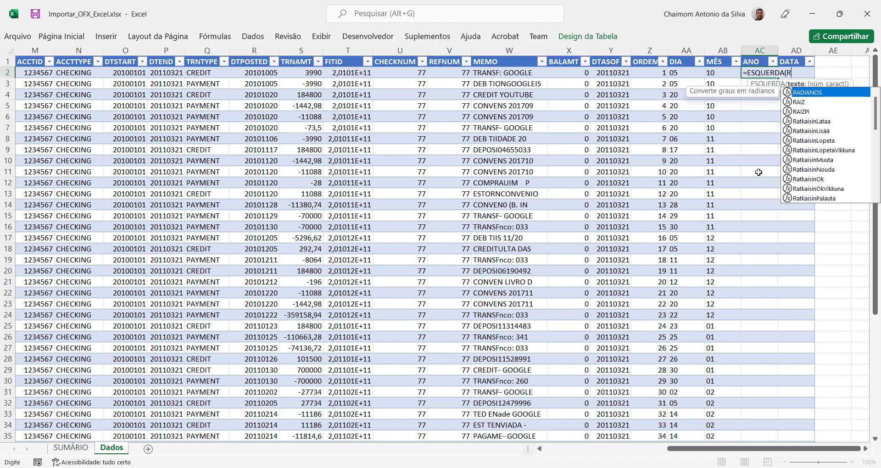
type("2;4")
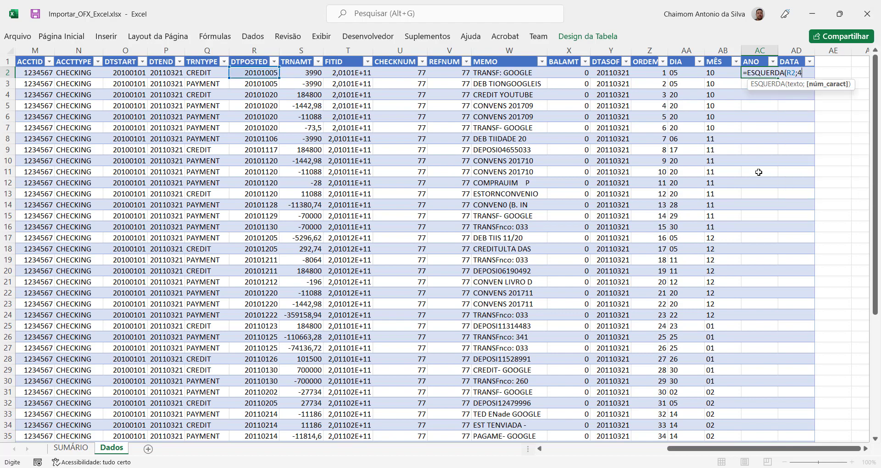
type(")")
key("Tab")
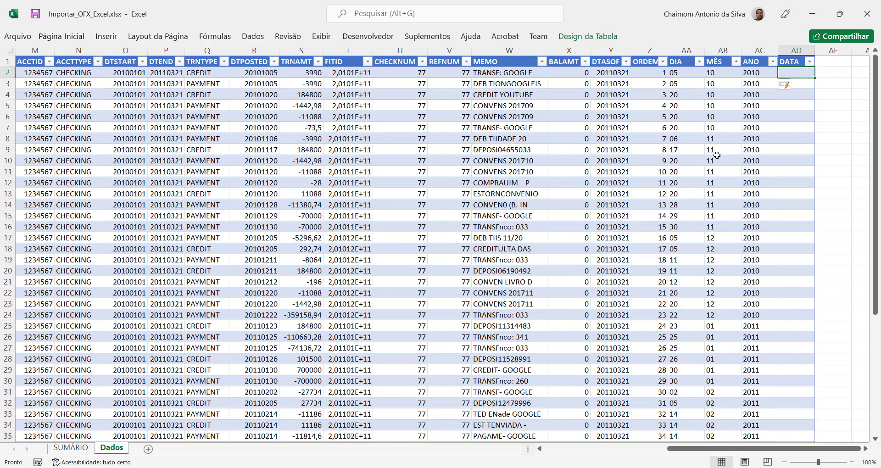
Step: Compare the ANO values with the years in the DTPOSTED dates down to the table's last row
left_click(260, 105)
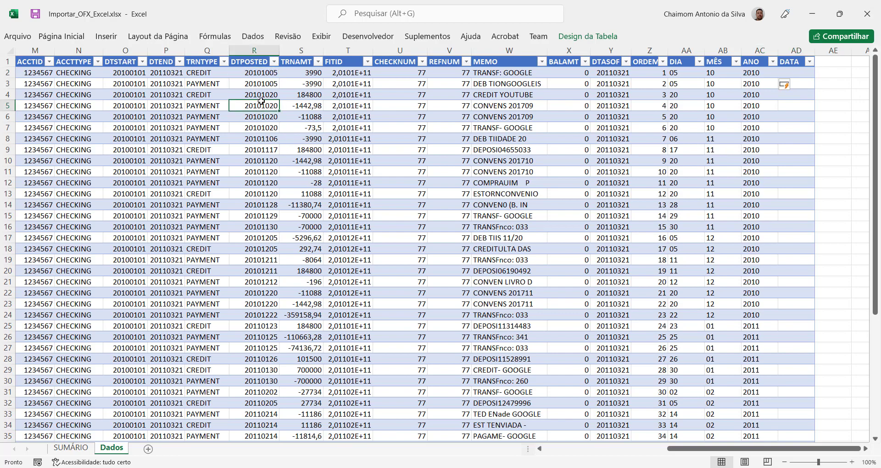
left_click(263, 315)
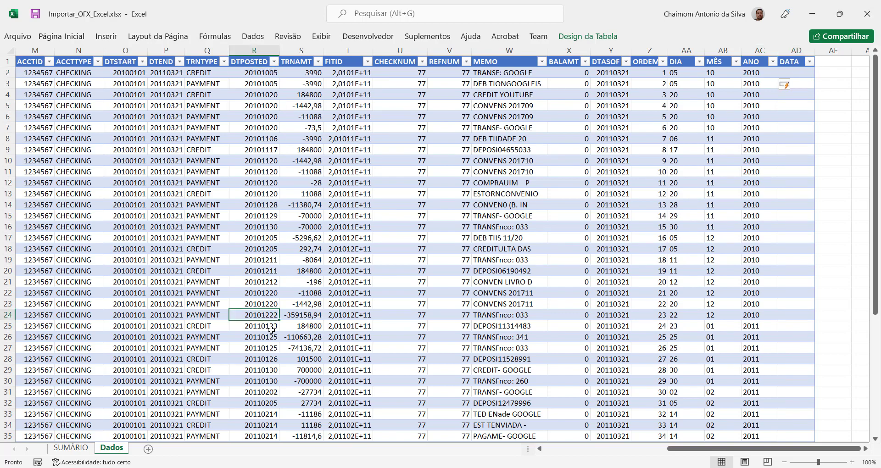
scroll(271, 334, "down", 12)
scroll(272, 334, "down", 2)
key("ctrl+a")
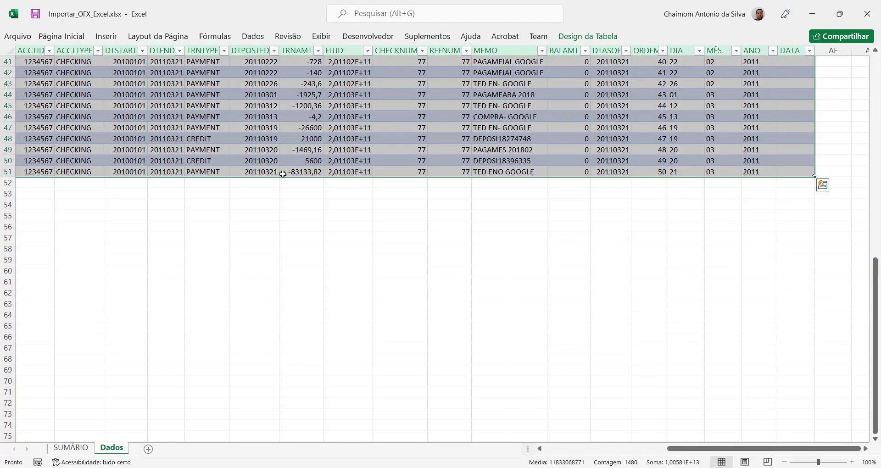
left_click(748, 171)
key("ctrl+Up")
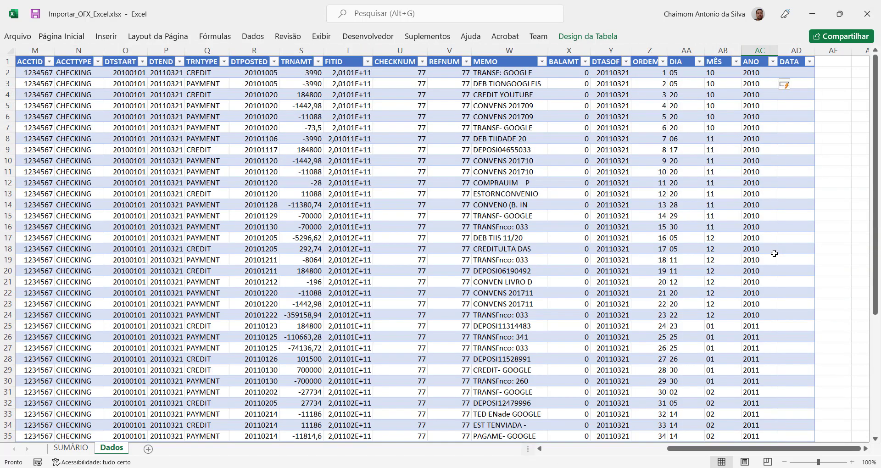
Step: Begin the DATA column's formula in AD2 with =DATA(
left_click(799, 72)
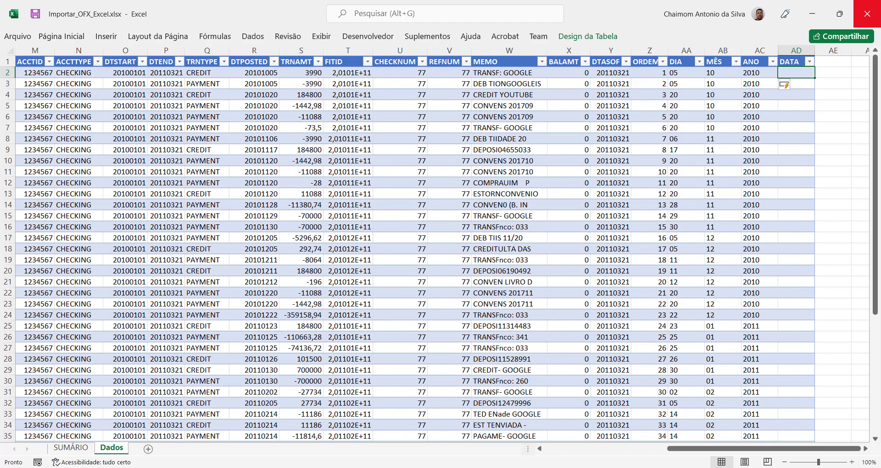
type("=")
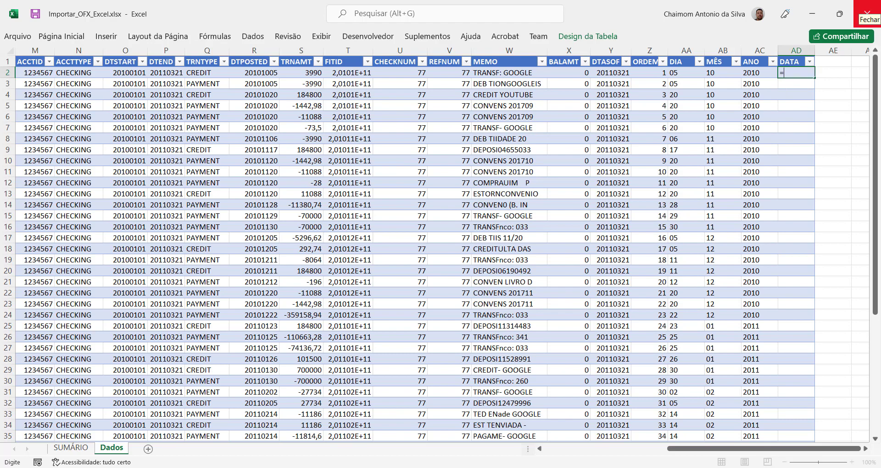
type("DATA(")
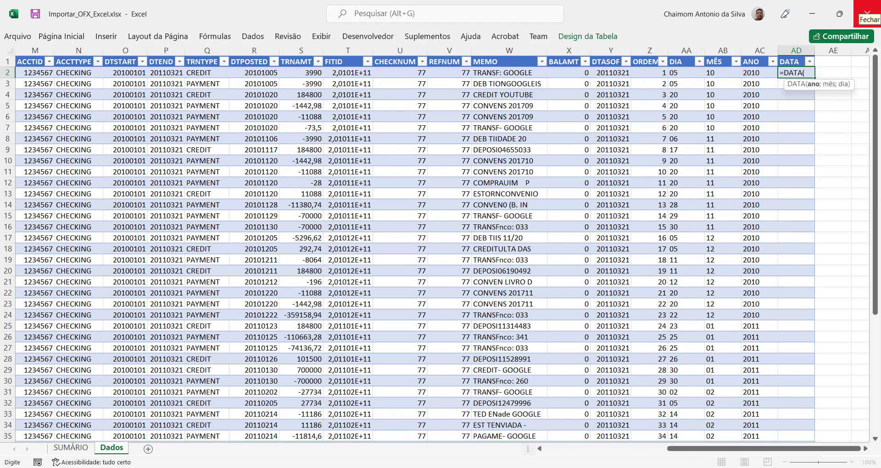
left_click(761, 71)
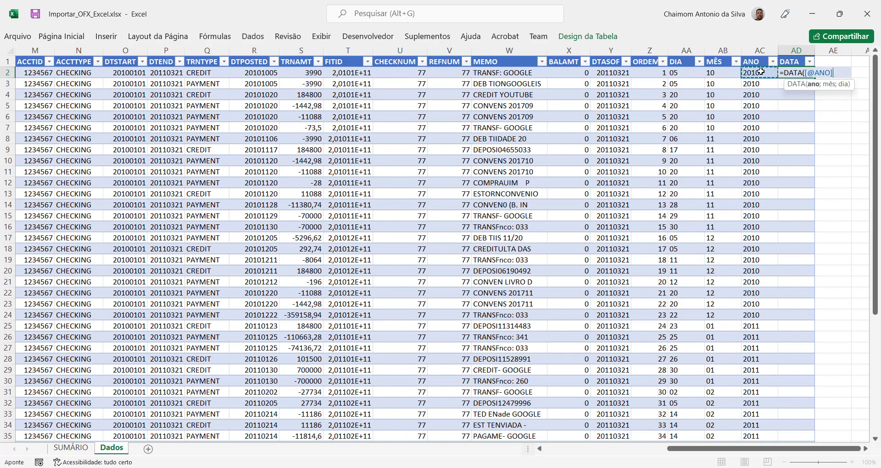
key("BackSpace")
key("BackSpace")
key("BackSpace")
key("BackSpace")
key("BackSpace")
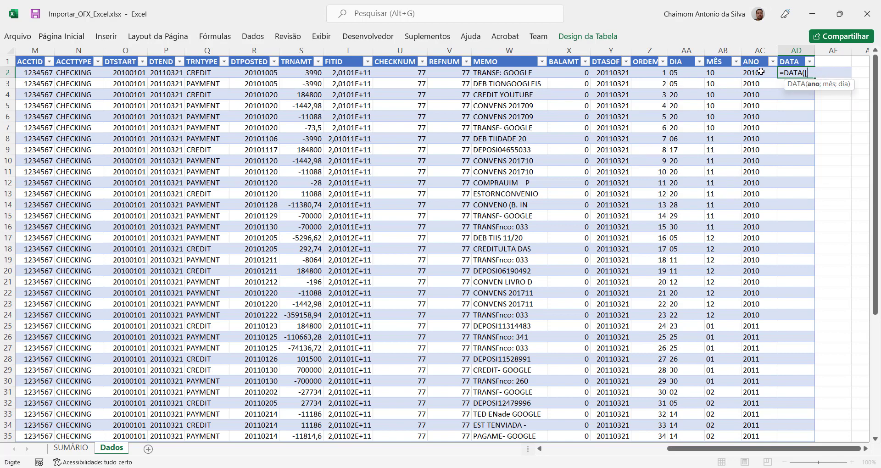
key("BackSpace")
Step: Complete the AD2 formula as =DATA(AC2;AB2;AA2), combining the year, month and day, to fill the DATA column
type("C")
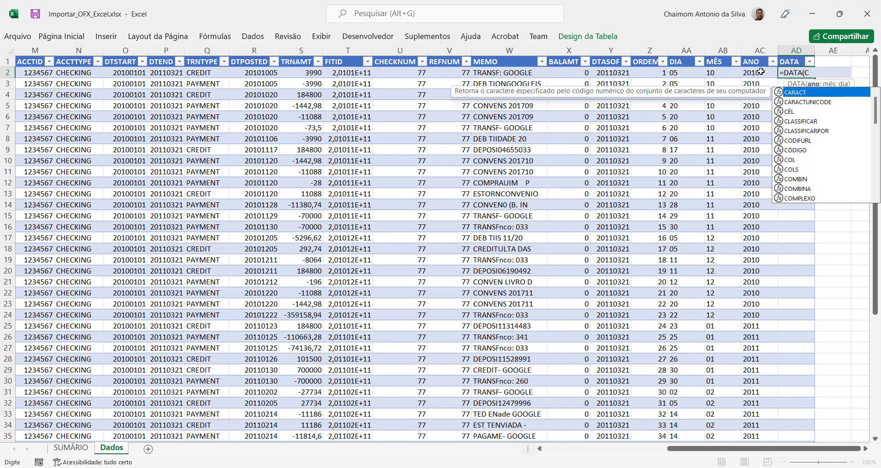
key("Left")
type("A")
type("2")
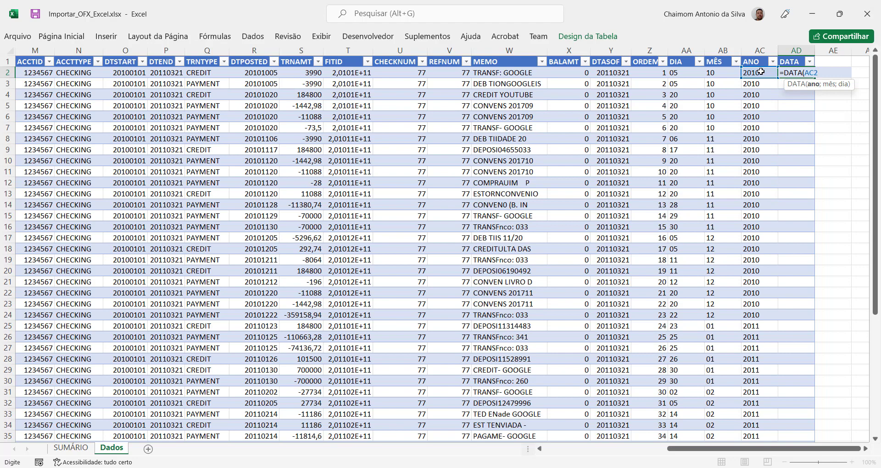
type(";AB")
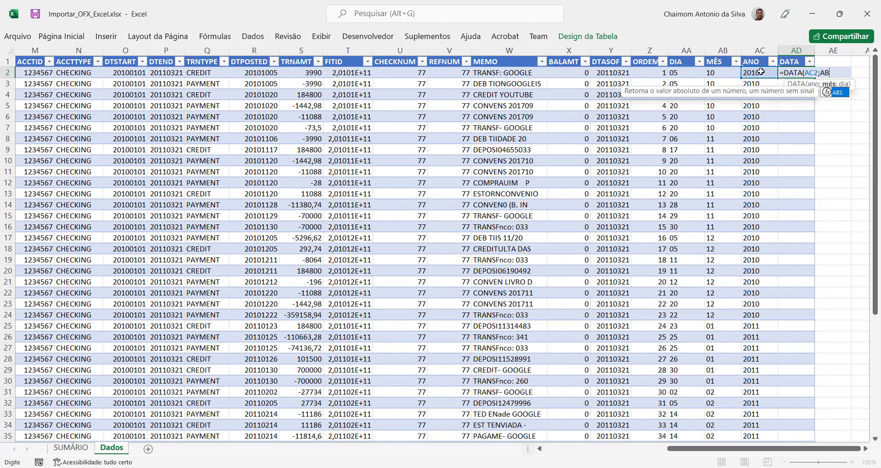
type("2;")
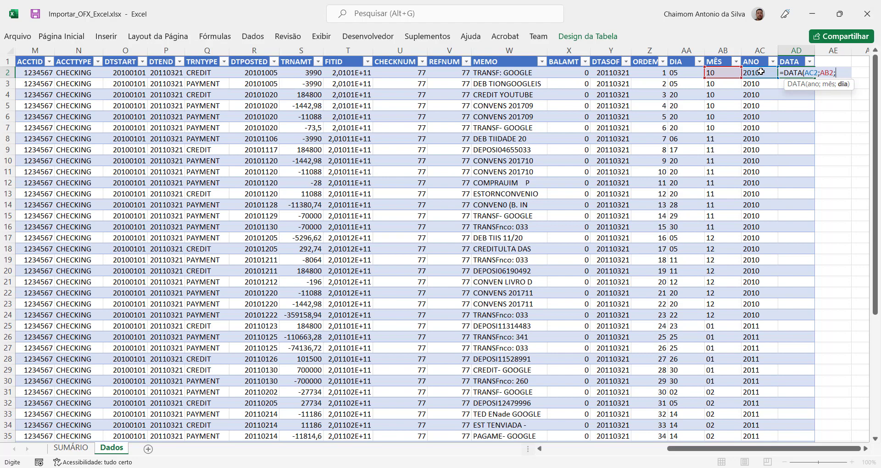
type("AA2)")
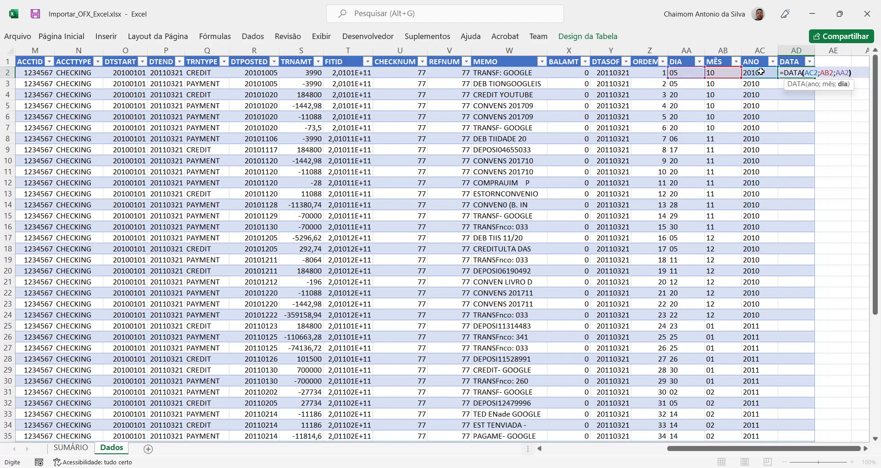
key("Return")
Step: Check the DATA column's dates against the DTPOSTED values in several rows down to the end of the table
key("Right")
key("Up")
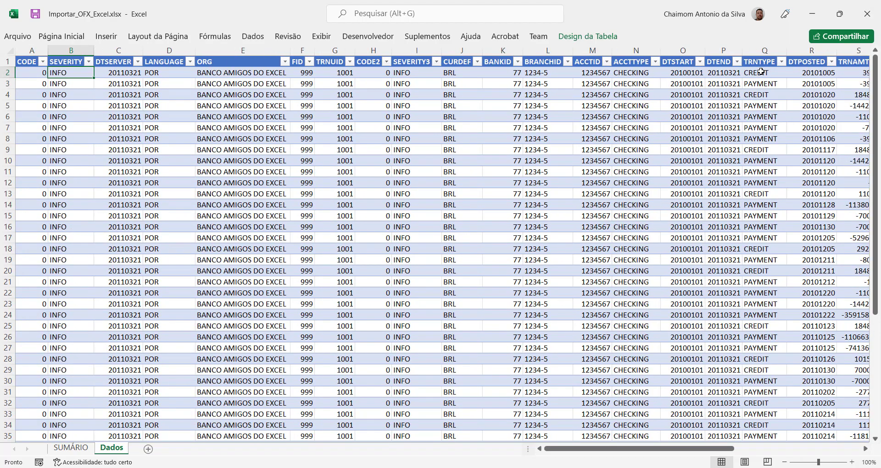
key("ctrl+Right")
key("Right")
key("Right")
key("Right")
key("Left")
key("Left")
key("Left")
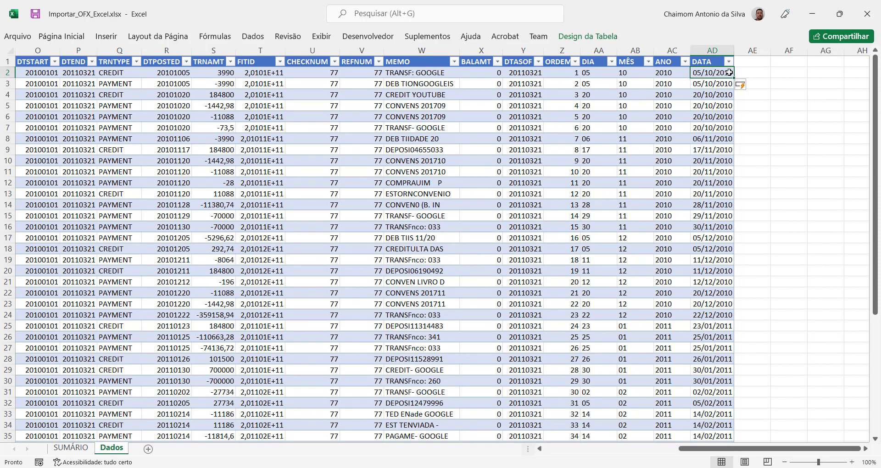
left_click(184, 404)
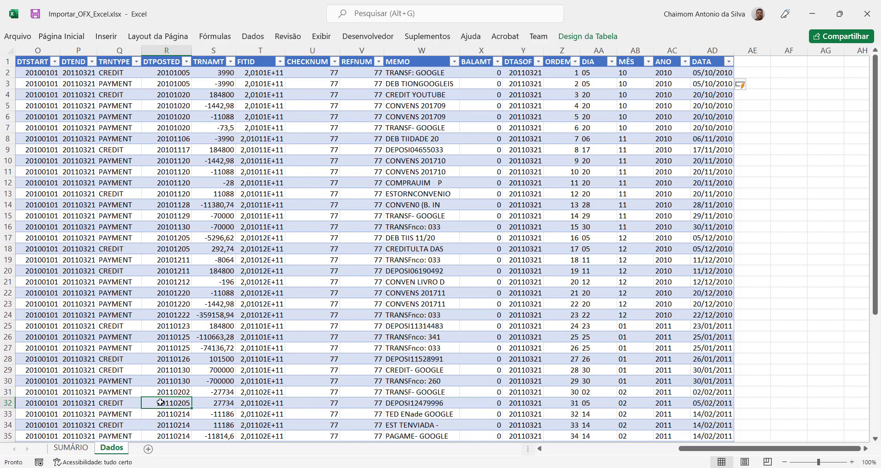
left_click(717, 404)
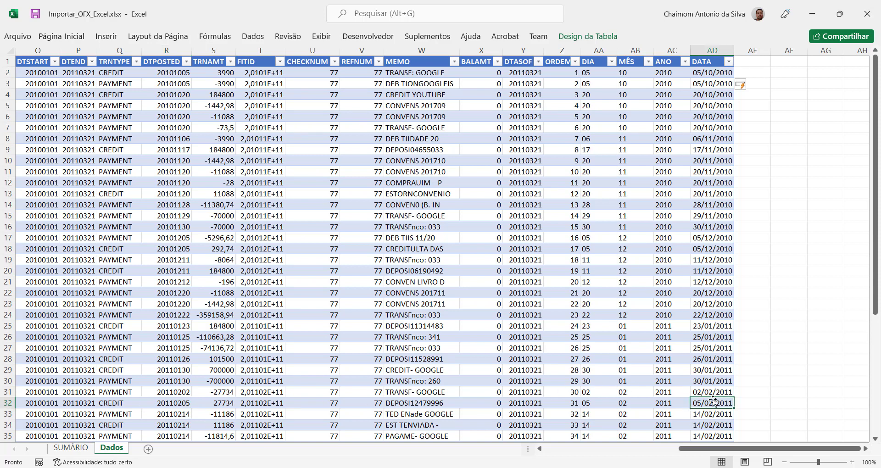
key("ctrl+Down")
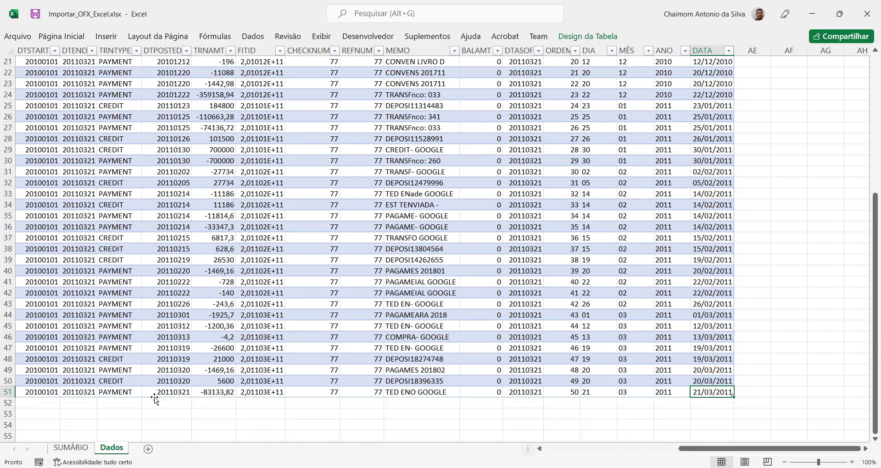
left_click(700, 366)
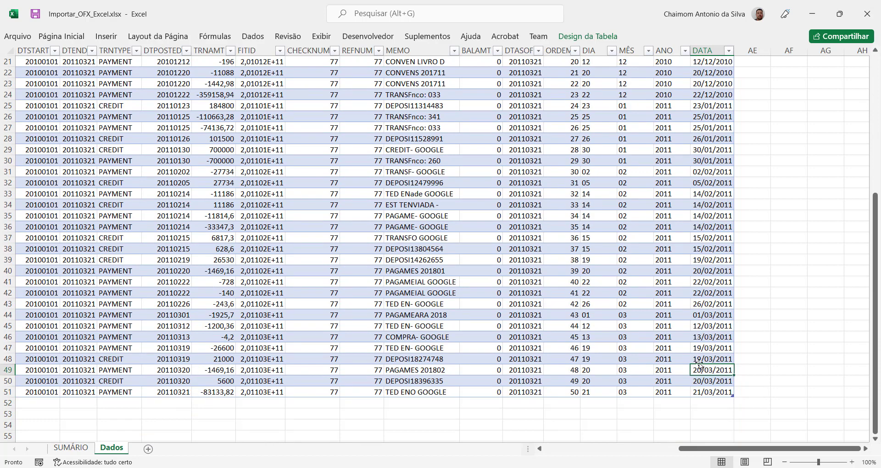
key("ctrl+Up")
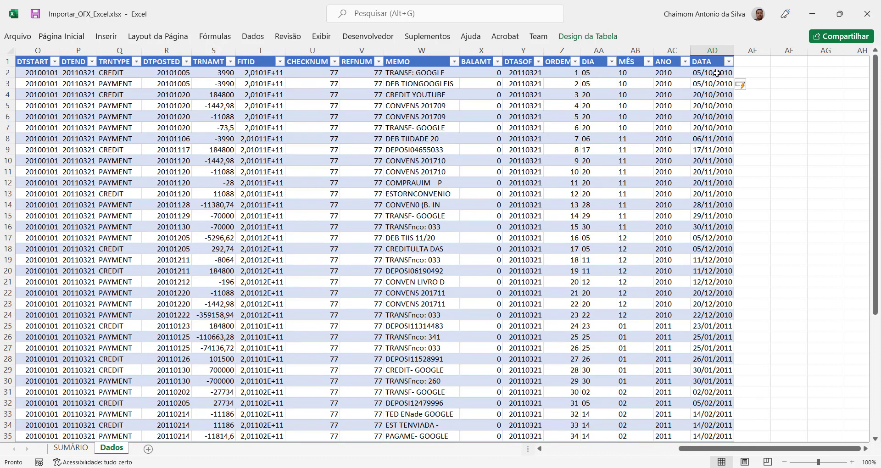
Step: Review the TRNTYPE entries and add a TIPO column to the table in AE1, next to DATA
left_click(758, 60)
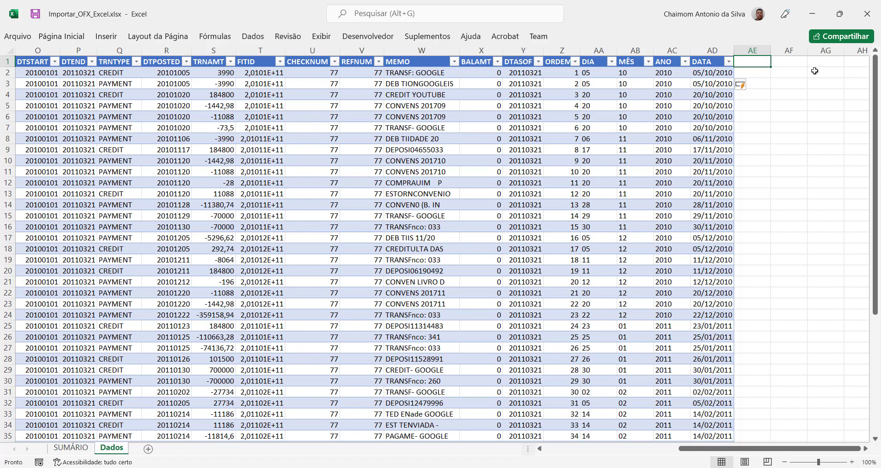
left_click(124, 74)
left_click_drag(125, 74, 120, 216)
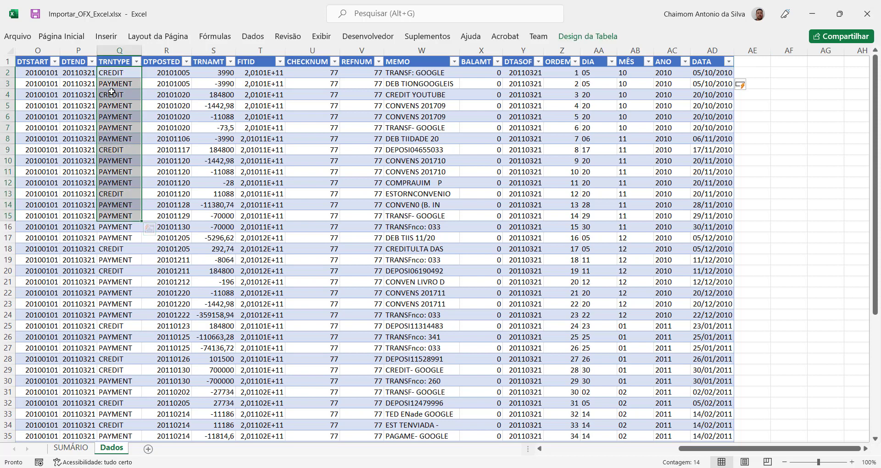
left_click(128, 75)
left_click_drag(128, 75, 126, 183)
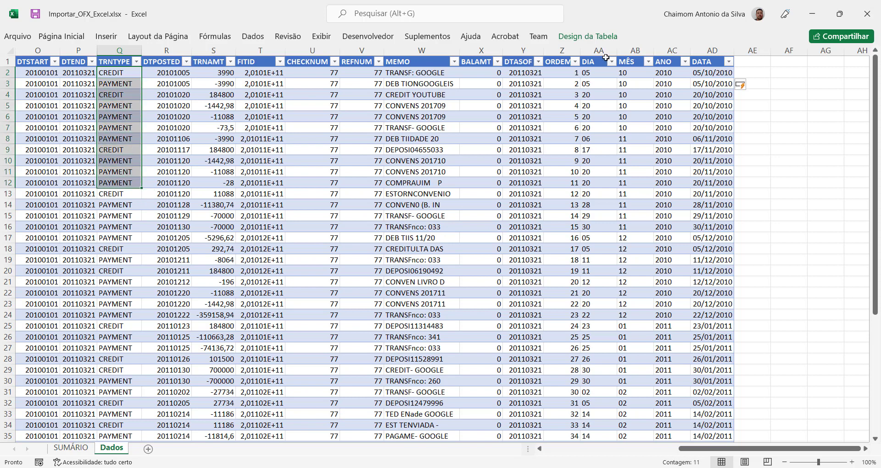
left_click(754, 64)
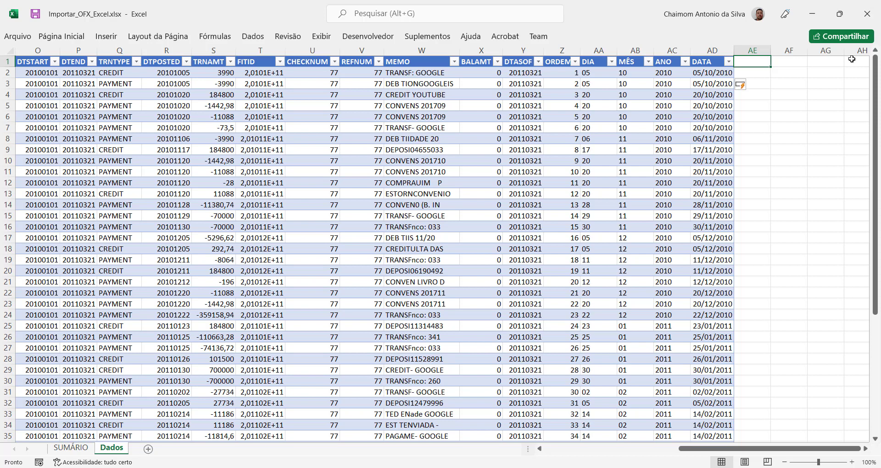
type("TIPO")
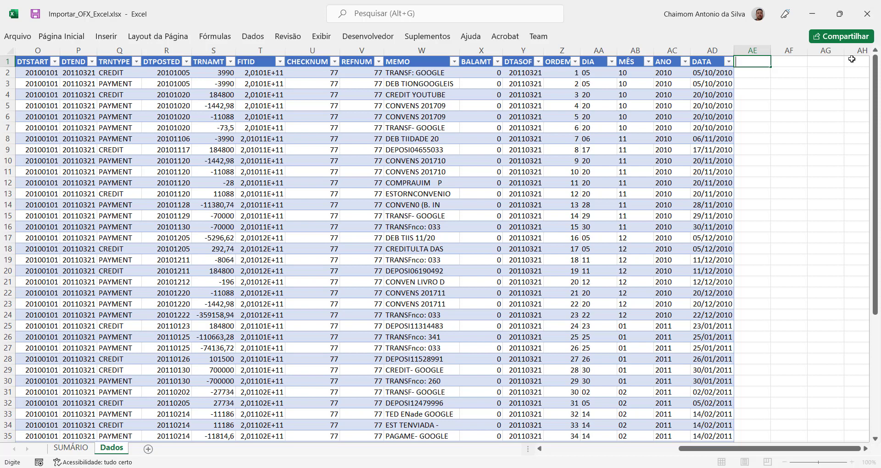
key("Return")
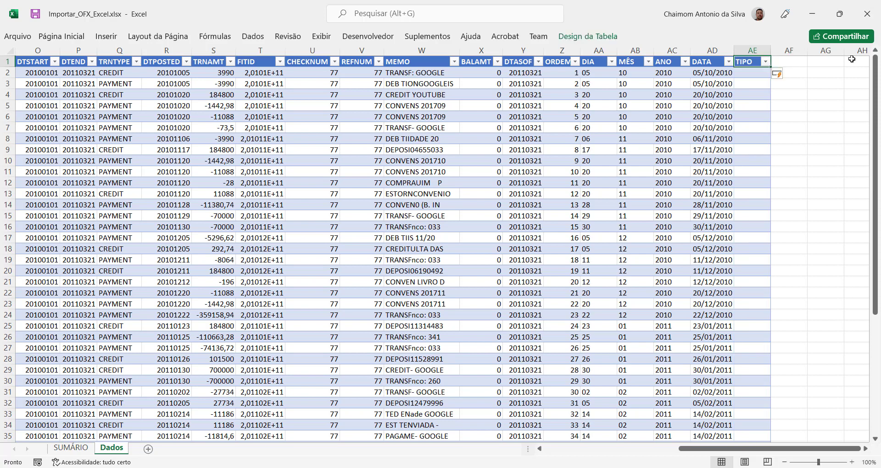
Step: Enter =SE(Q2="CREDIT";"CRÉDITO";"DÉBITO") in AE2 to fill the TIPO column
type("SE")
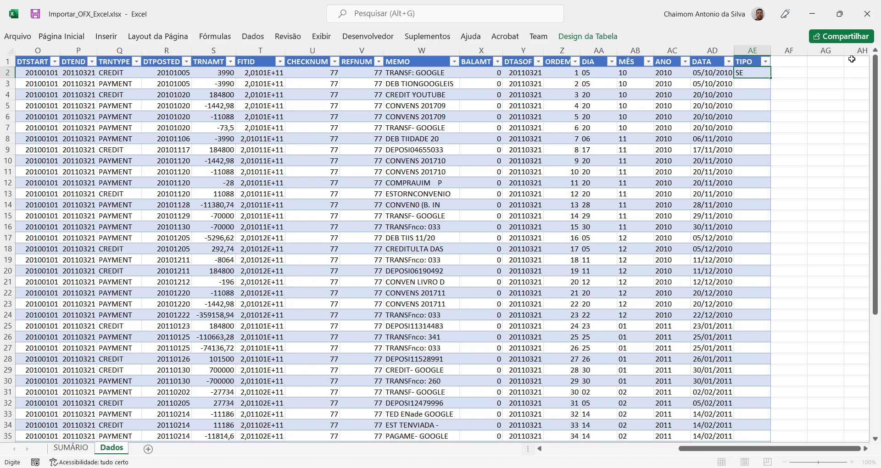
key("BackSpace")
key("BackSpace")
type("=SE(")
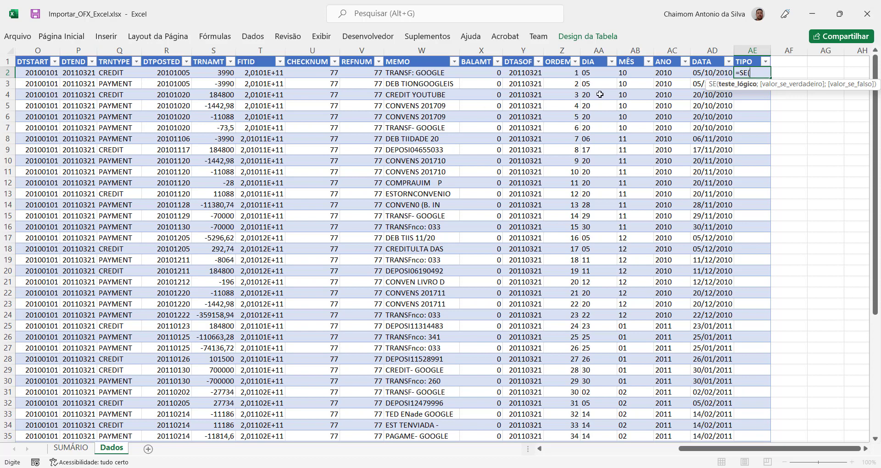
type("Q")
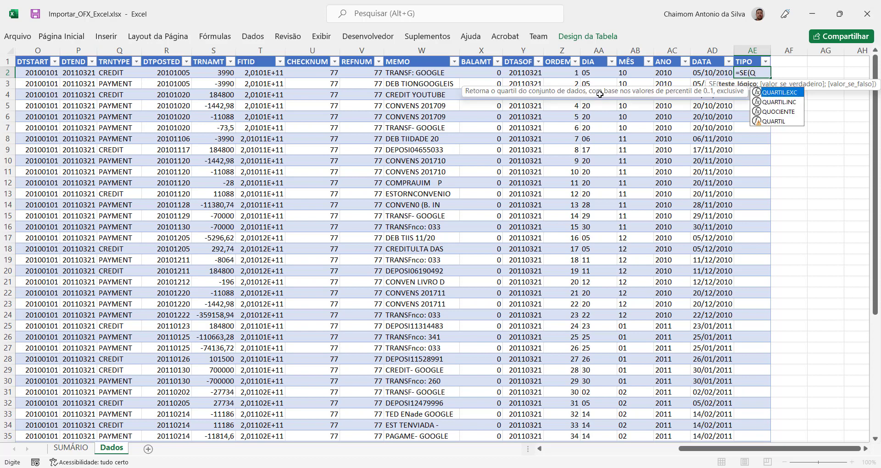
type("2=\"")
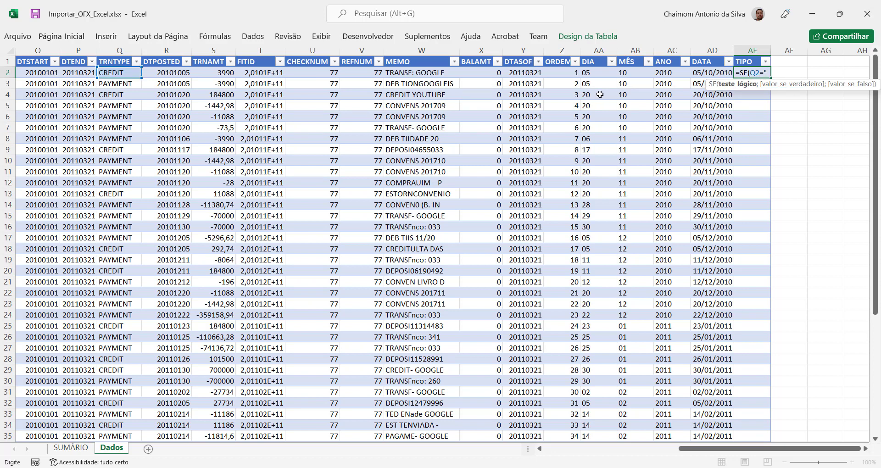
type("CREDI")
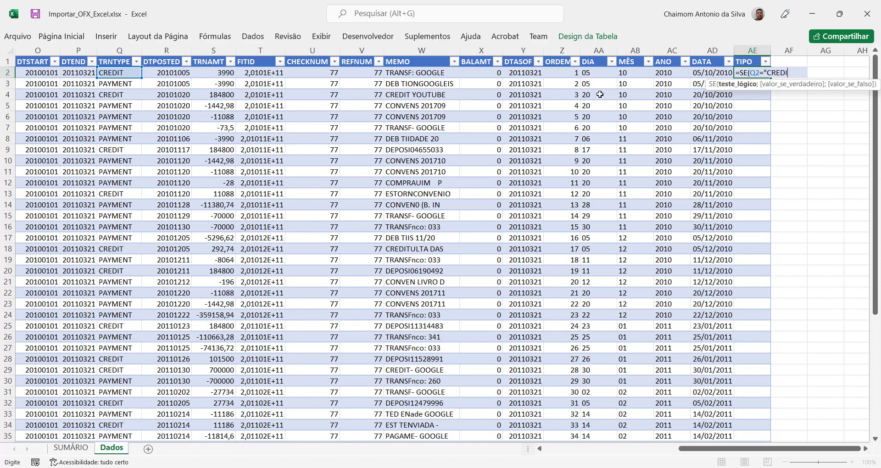
type("T\";\"")
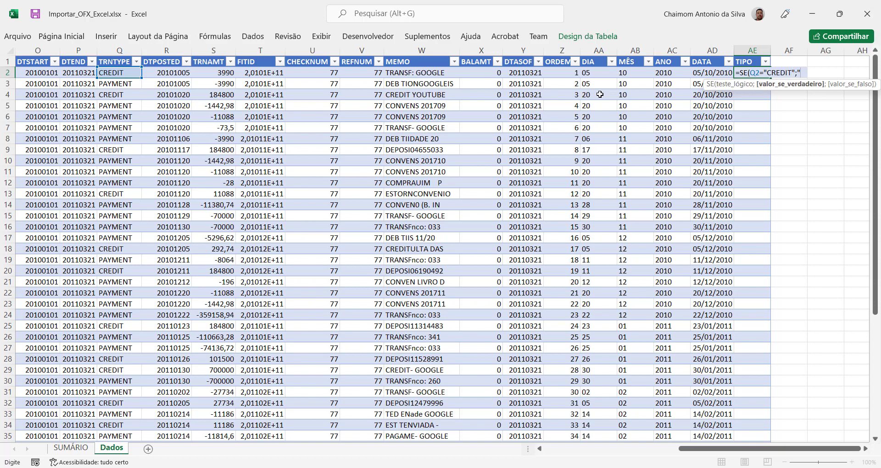
type("CRÉDITO")
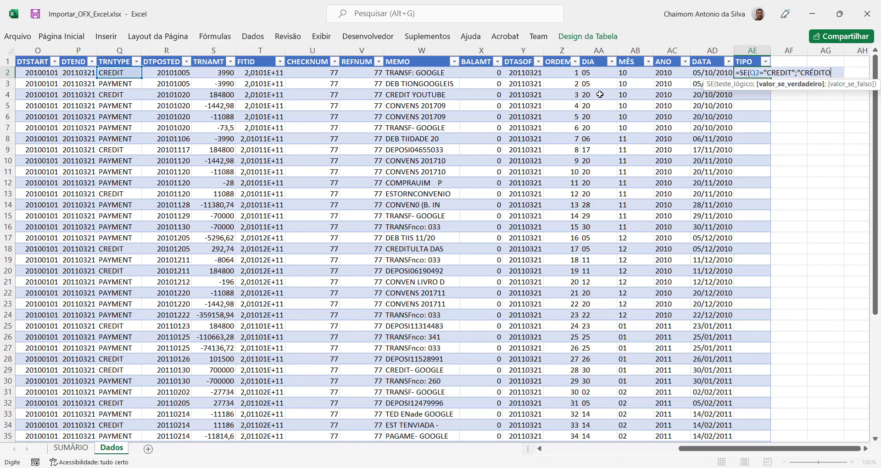
type("\"")
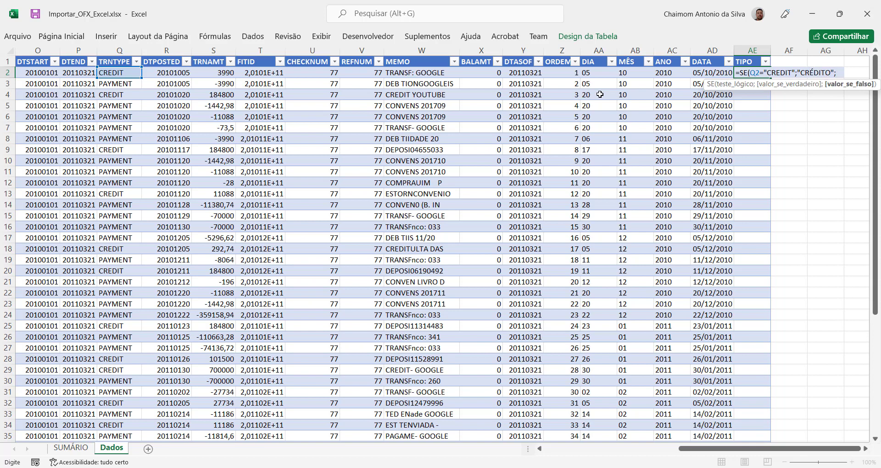
type("\"DÉBITO\")")
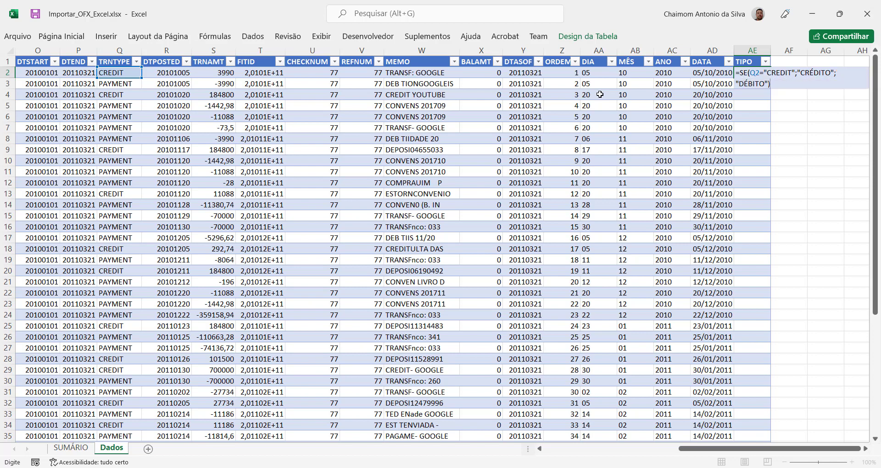
key("Return")
Step: Examine the TRNAMT amounts from the first data row down to the end of the table
key("Home")
key("ctrl+Right")
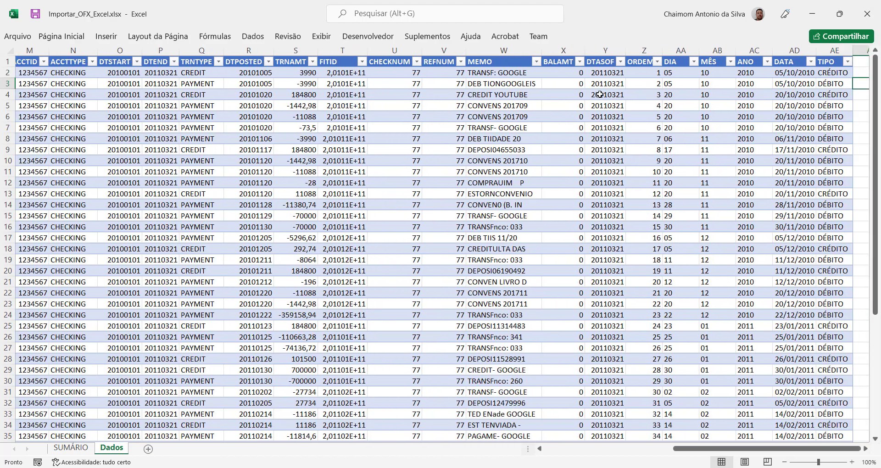
key("Up")
key("Up")
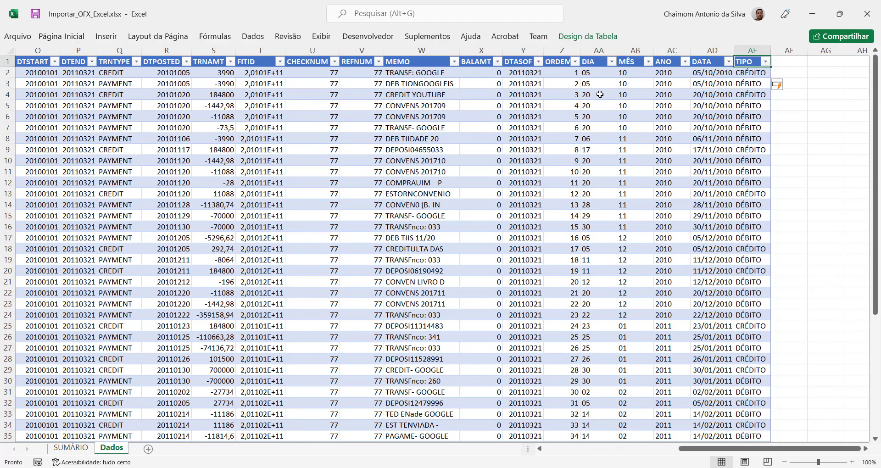
key("Down")
key("Left")
key("Left")
key("Left")
key("Left")
key("Left")
key("Left")
key("Left")
key("Left")
key("Left")
key("Left")
key("Left")
key("Left")
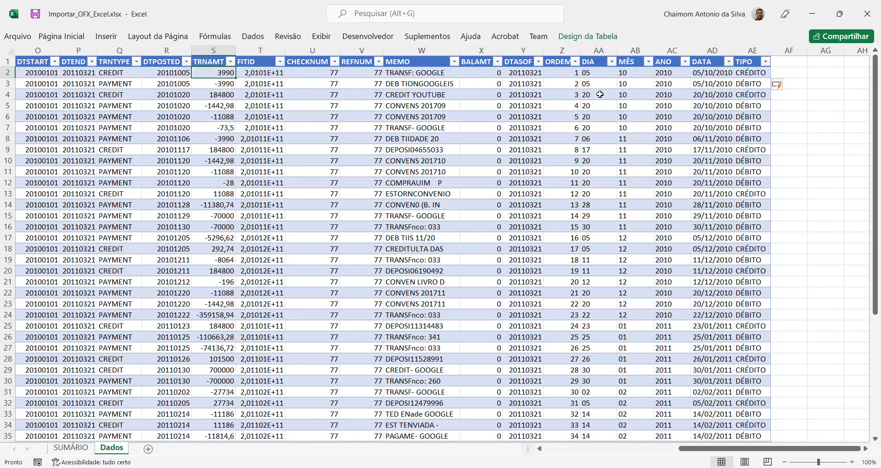
key("Down")
key("Down")
key("Down")
key("Down")
key("Down")
key("Down")
key("Down")
key("Down")
key("Down")
key("Down")
key("Down")
key("Down")
key("Down")
key("Down")
key("Down")
key("Down")
key("Down")
key("Down")
key("Down")
key("Down")
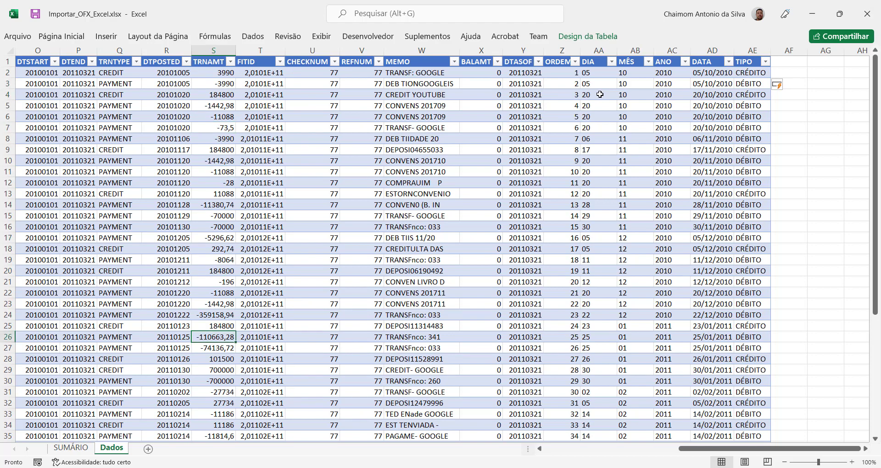
key("Down")
key("Down")
key("Down")
key("Down")
key("Down")
key("Down")
key("Down")
key("Down")
key("Down")
key("Down")
key("Up")
key("Up")
key("Up")
key("Up")
key("Up")
key("Up")
key("Up")
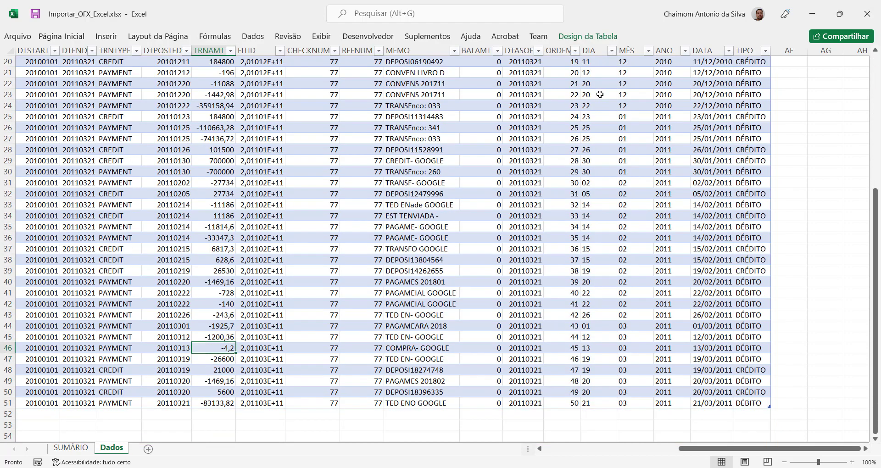
Step: Compare the TRNTYPE and TRNAMT entries near row 45 with their TIPO values, down to the table's last row
key("Left")
key("Left")
key("Left")
key("Right")
key("Right")
key("Right")
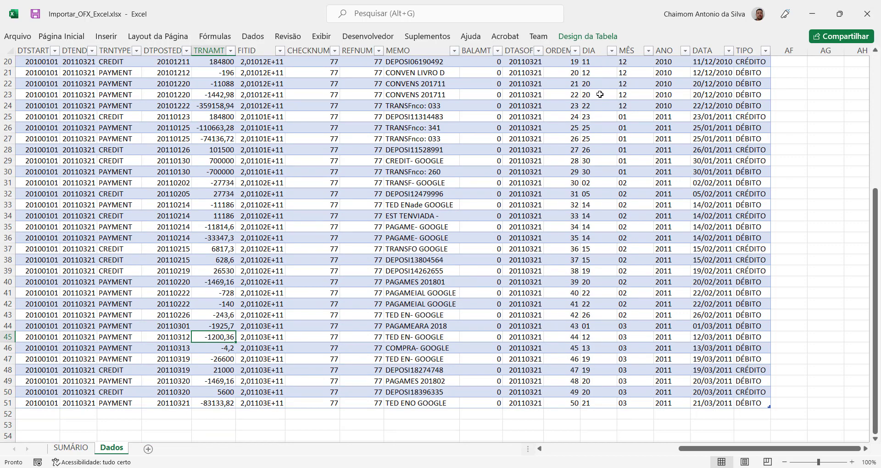
key("Right")
key("Right")
key("Right")
key("Right")
key("Right")
key("Right")
key("Right")
key("Right")
key("Right")
key("Right")
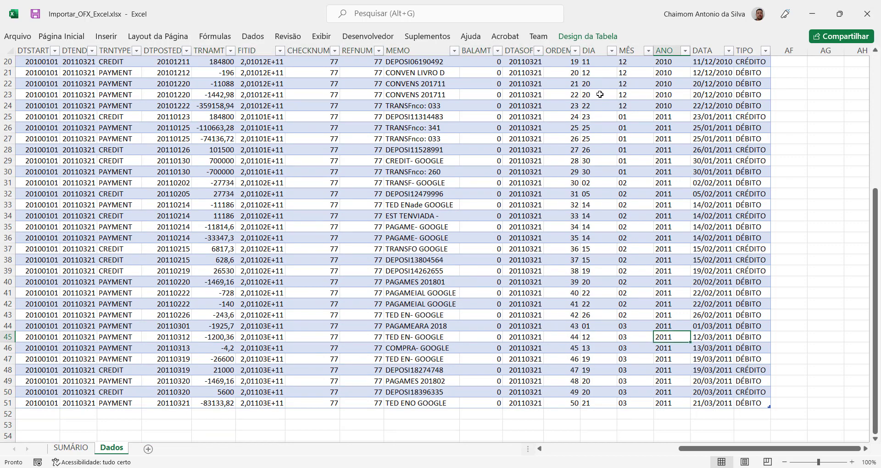
key("Right")
key("Right")
key("Down")
key("Down")
key("Down")
key("Down")
key("Down")
key("Down")
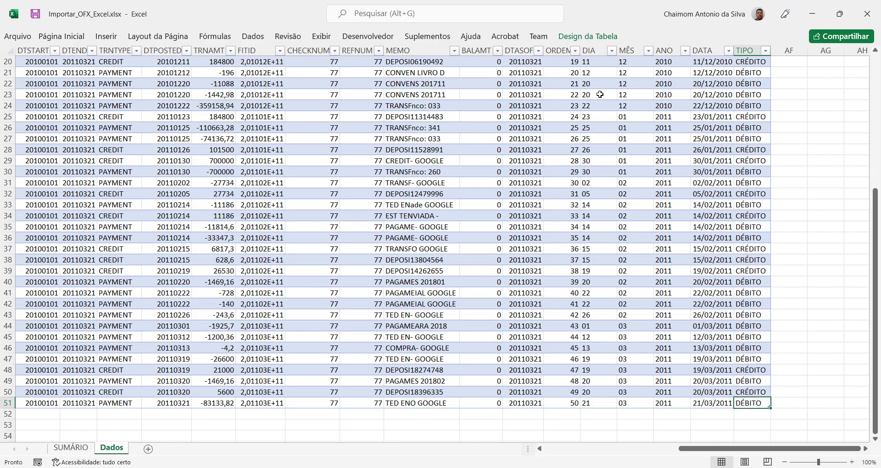
Step: Review the whole TRNAMT column and check the row 50 amount against its TIPO value
key("Left")
key("Up")
key("Left")
key("Left")
key("Left")
key("Left")
key("Left")
key("Left")
key("Left")
key("Left")
key("Left")
key("Left")
key("Left")
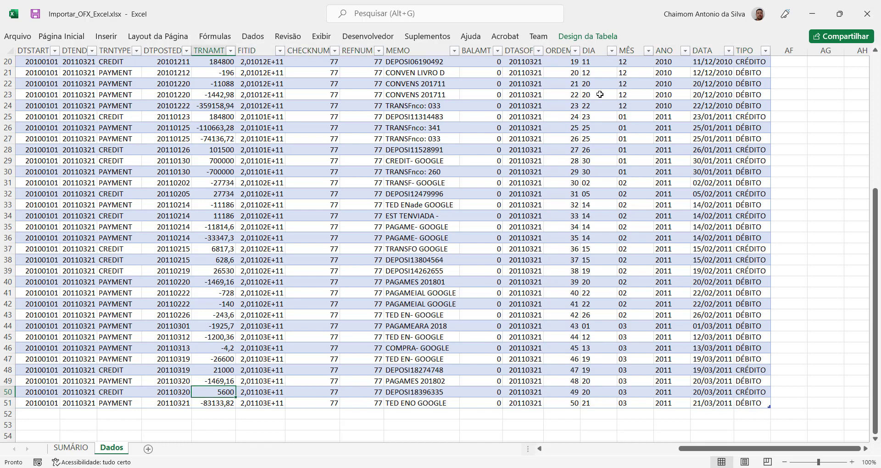
key("Up")
key("Down")
left_click(217, 50)
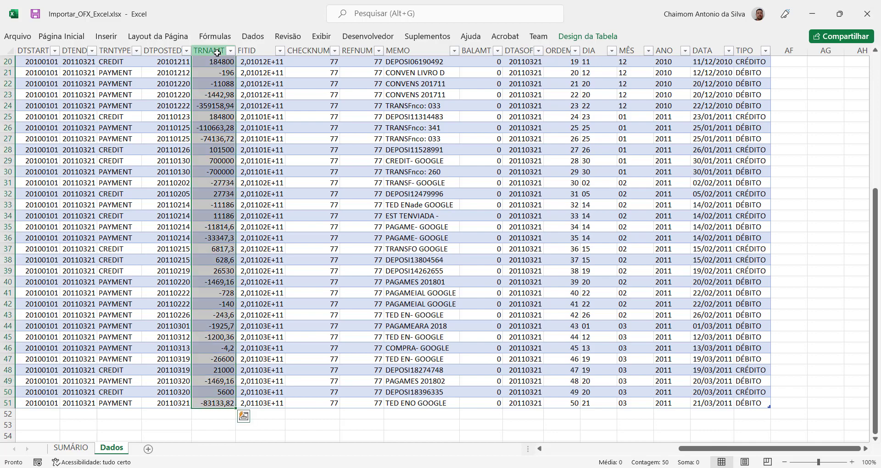
scroll(217, 51, "up", 6)
scroll(220, 312, "down", 7)
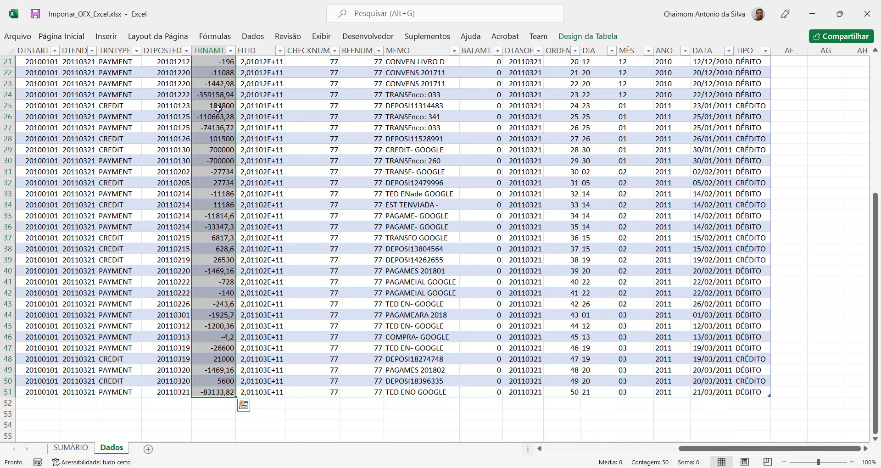
left_click(220, 382)
left_click(757, 382)
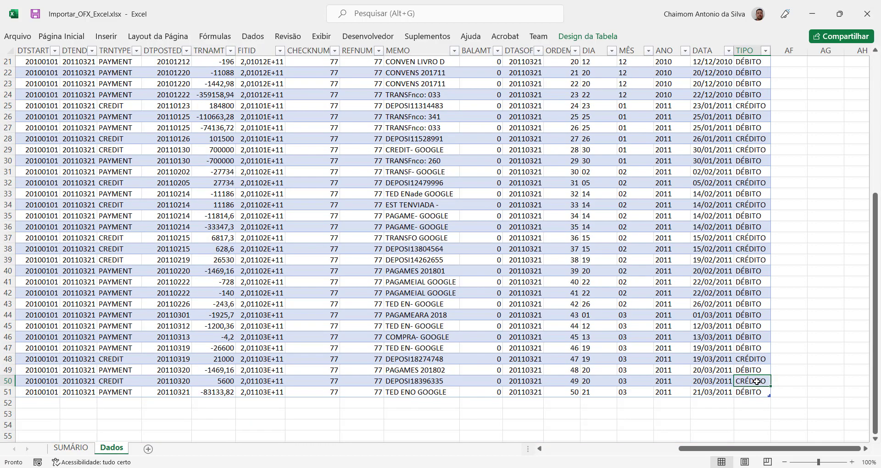
scroll(677, 300, "up", 7)
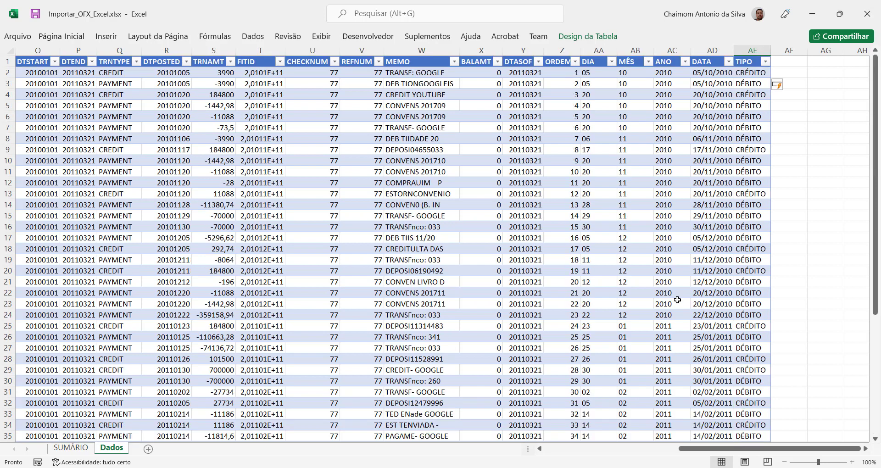
Step: Add a SALDO column to the table in AF1, next to TIPO
left_click(789, 64)
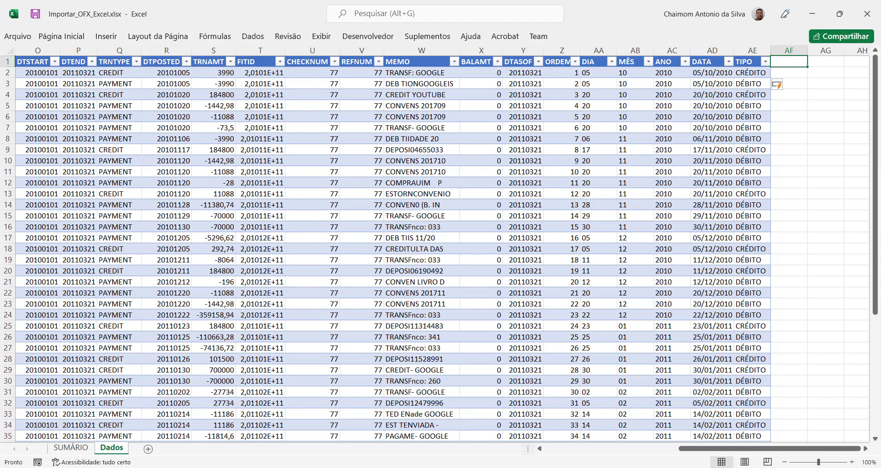
type("SALDO")
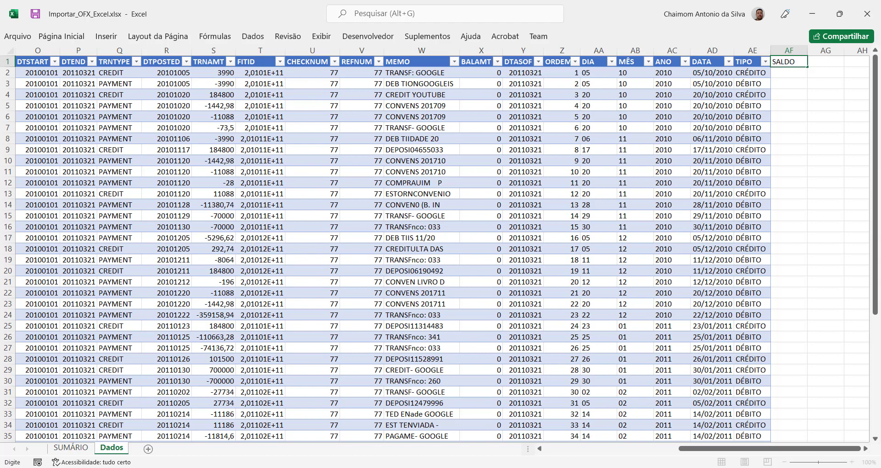
key("Return")
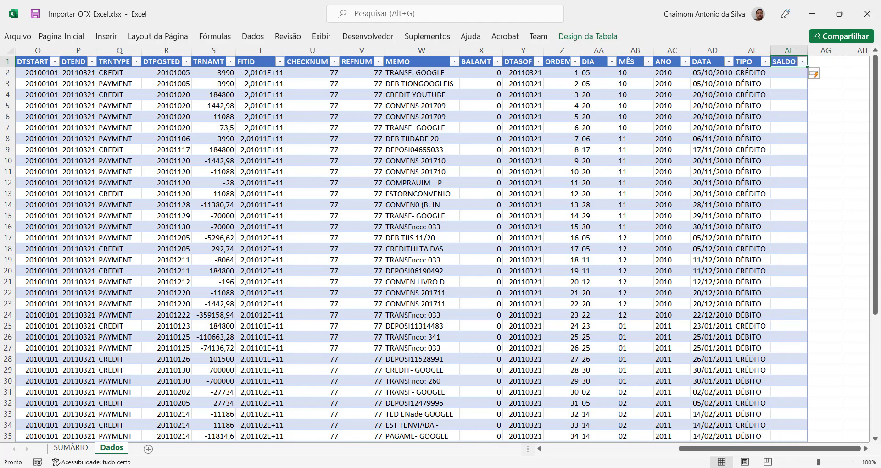
Step: Scan the SALDO column from its header down past the table's last row
key("Down")
key("Down")
key("Down")
key("Down")
key("Down")
key("Down")
key("Down")
key("Down")
key("Down")
key("Down")
key("Down")
key("Down")
key("Down")
key("Down")
key("Down")
key("Down")
key("Down")
key("Down")
key("Down")
key("Down")
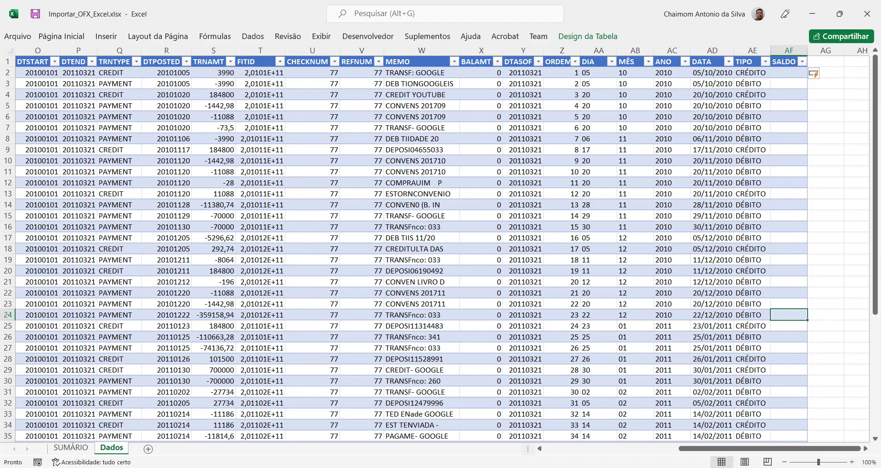
key("Down")
key("Down")
key("Down")
key("Down")
key("Down")
key("Down")
key("Down")
key("Down")
key("Down")
key("Down")
key("Down")
key("Down")
key("Down")
key("Down")
key("Down")
key("Down")
key("Down")
key("Down")
key("Down")
key("Down")
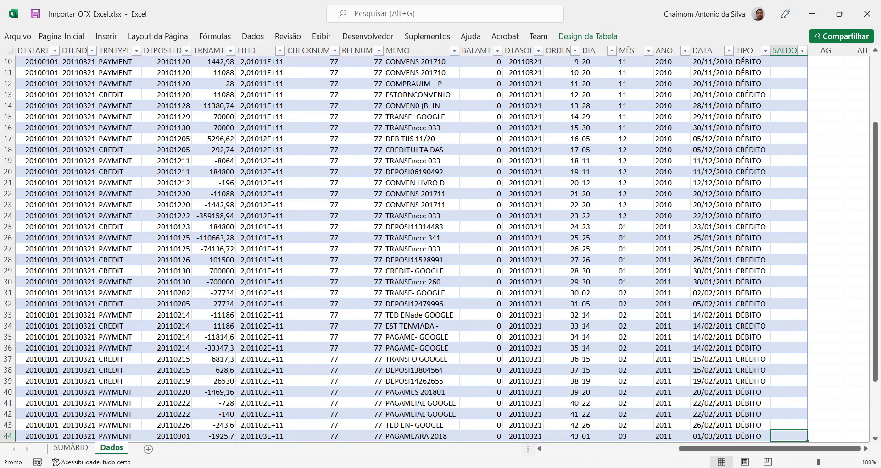
key("Down")
key("Down")
key("Down")
key("Down")
key("Down")
key("Down")
key("Down")
key("Down")
key("Down")
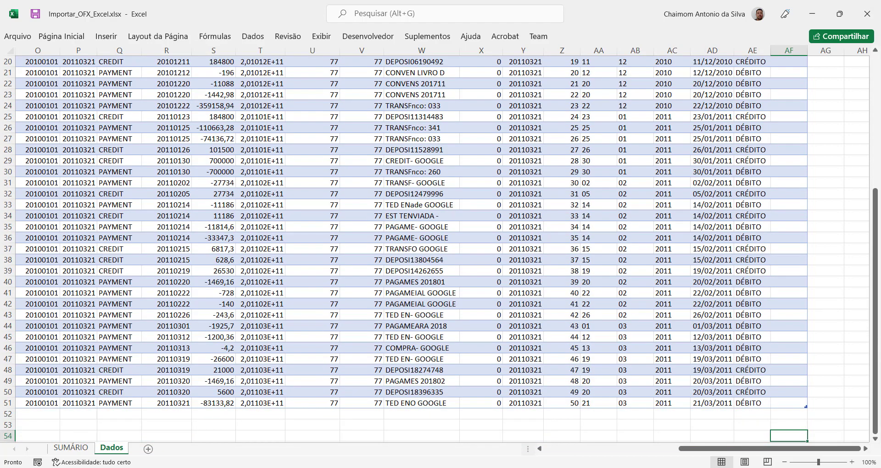
Step: Check the DIA and MÊS entries in the last two rows of the table
key("Up")
key("Up")
key("Up")
key("Up")
key("Left")
key("Left")
key("Left")
key("Left")
key("Left")
key("Left")
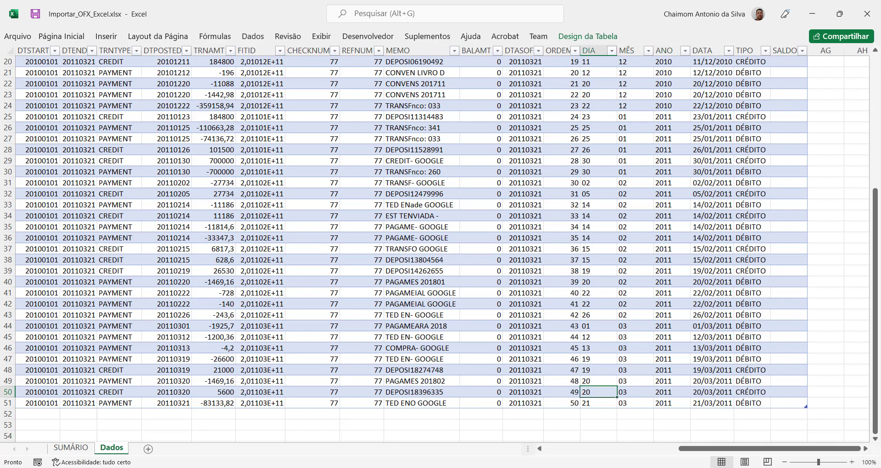
key("Down")
key("Right")
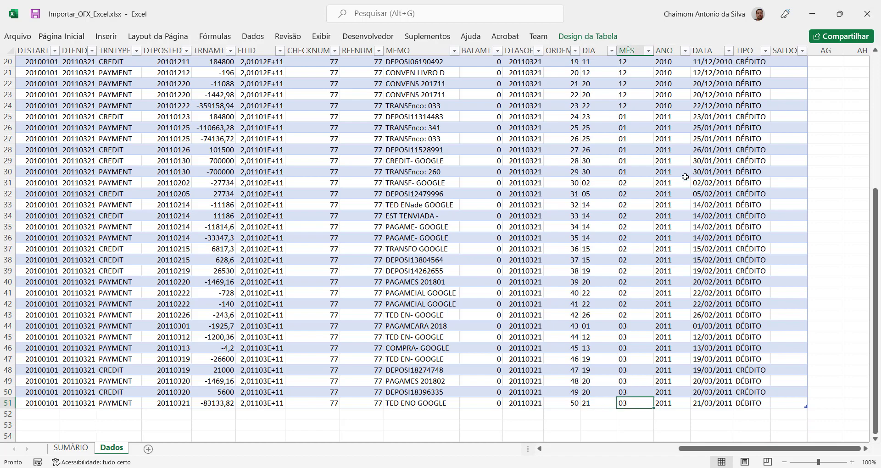
Step: Examine the BALAMT values from the first data row down to the end of the table
scroll(504, 171, "up", 7)
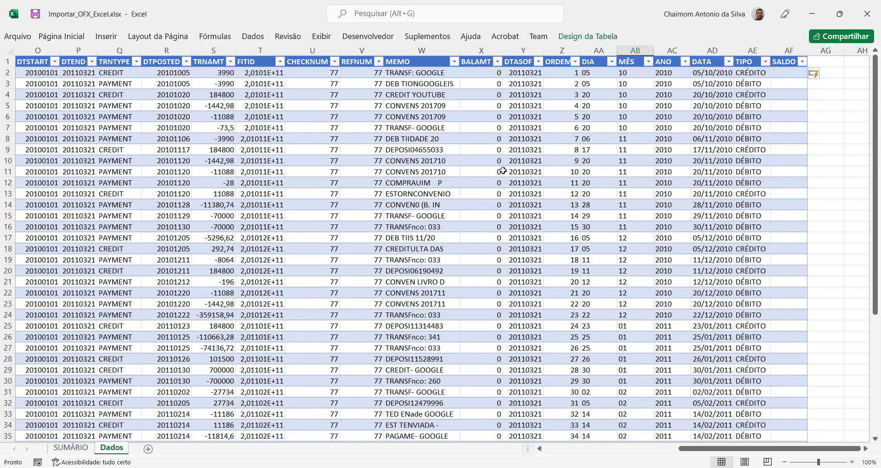
left_click(487, 56)
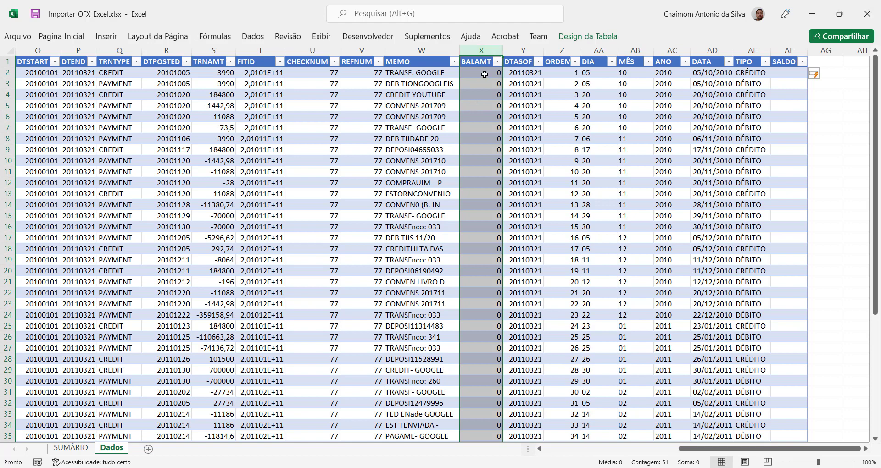
left_click_drag(485, 75, 474, 326)
scroll(485, 290, "down", 8)
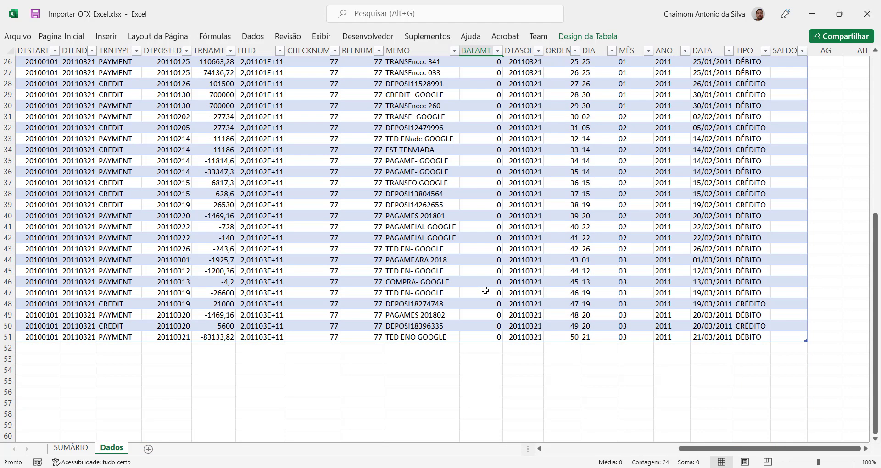
left_click(486, 336)
scroll(486, 336, "up", 9)
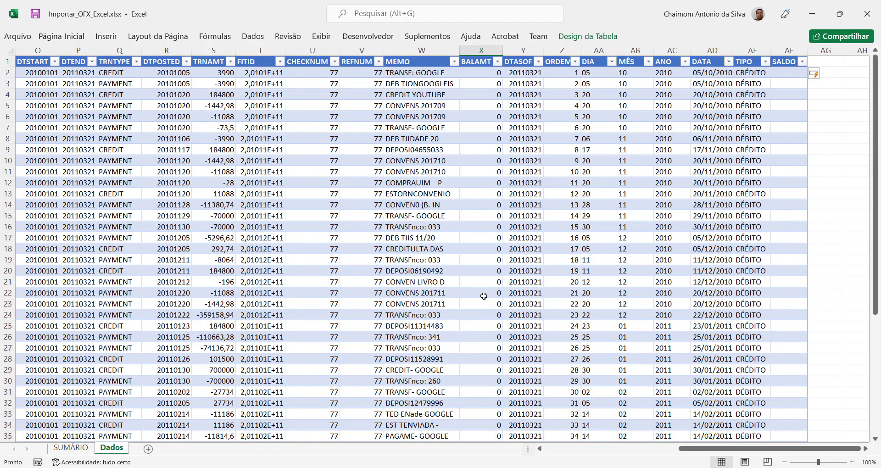
left_click(490, 73)
left_click_drag(490, 73, 493, 372)
scroll(496, 254, "down", 8)
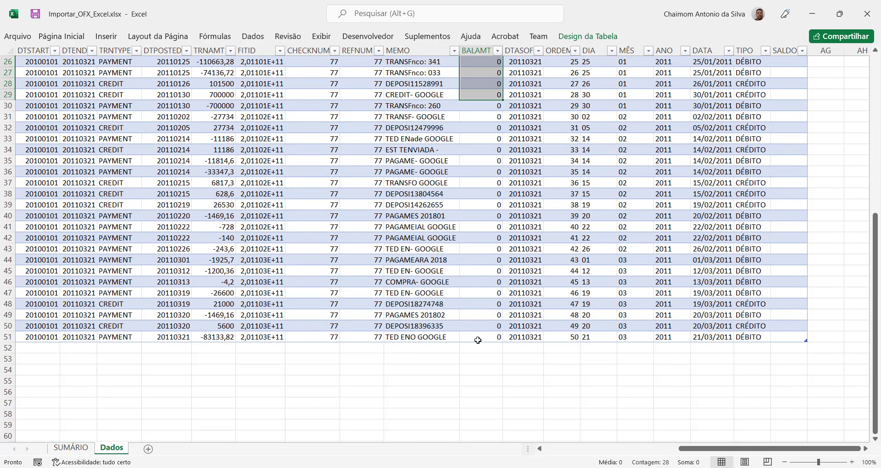
left_click(493, 337)
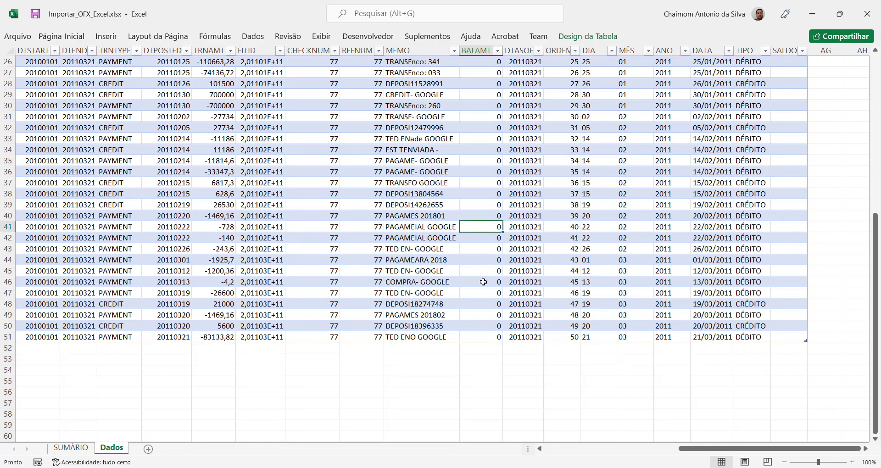
scroll(484, 295, "up", 8)
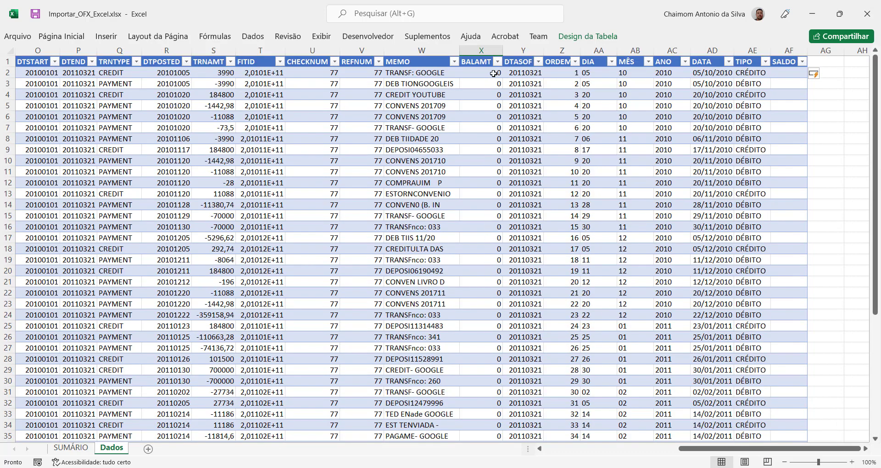
left_click_drag(492, 72, 494, 382)
scroll(494, 383, "down", 8)
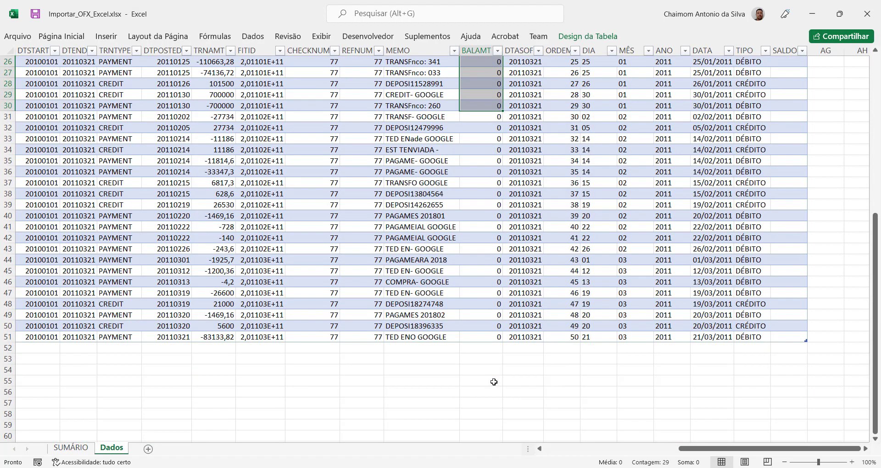
Step: Start an SE formula in SALDO cell AF51 that tests X52="" and returns X51 when true
left_click(791, 340)
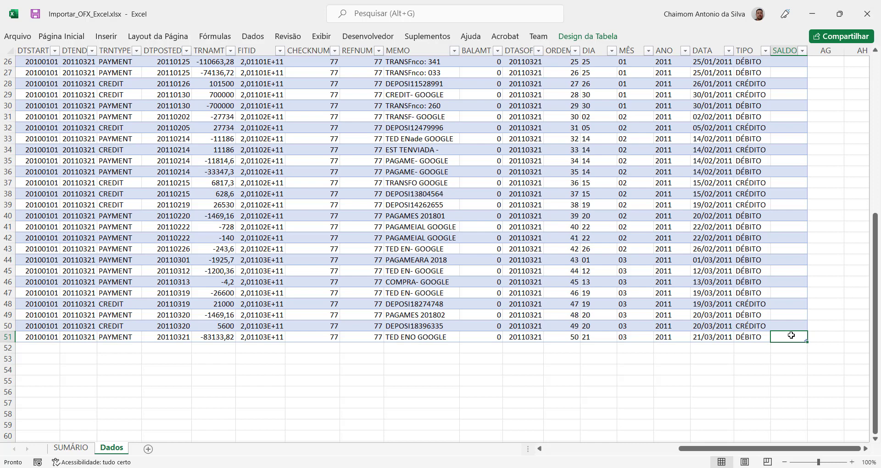
type("=SE(")
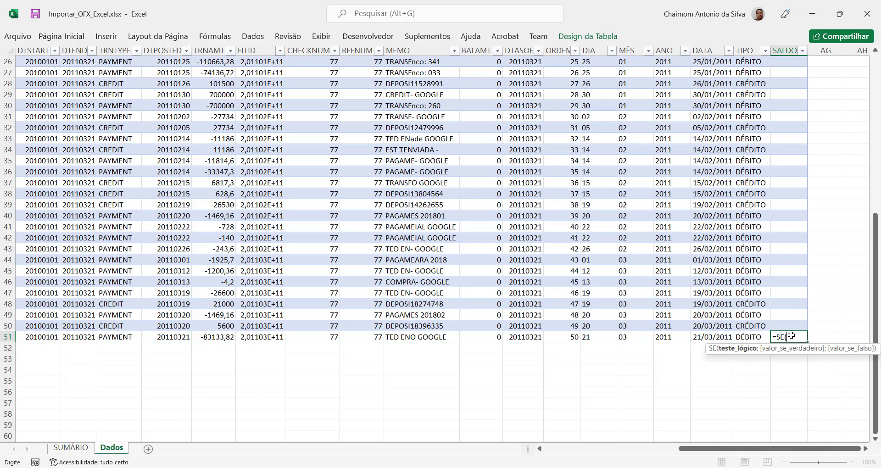
scroll(791, 335, "up", 8)
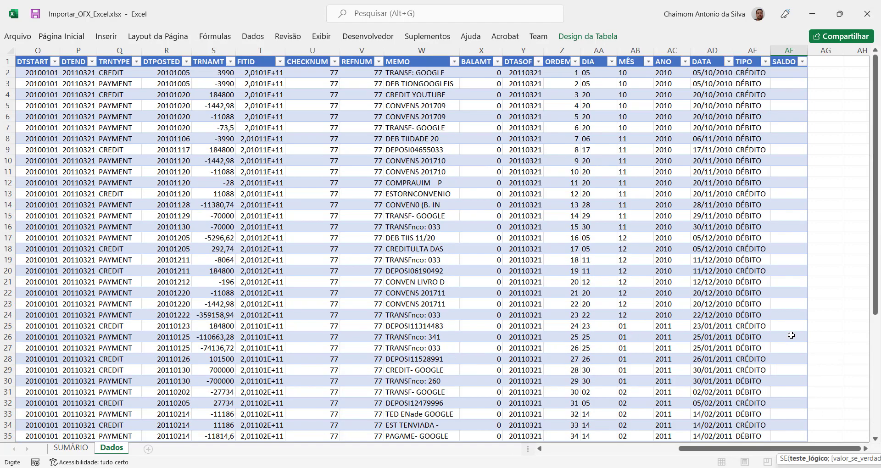
scroll(791, 336, "down", 3)
scroll(791, 335, "up", 3)
scroll(474, 133, "down", 10)
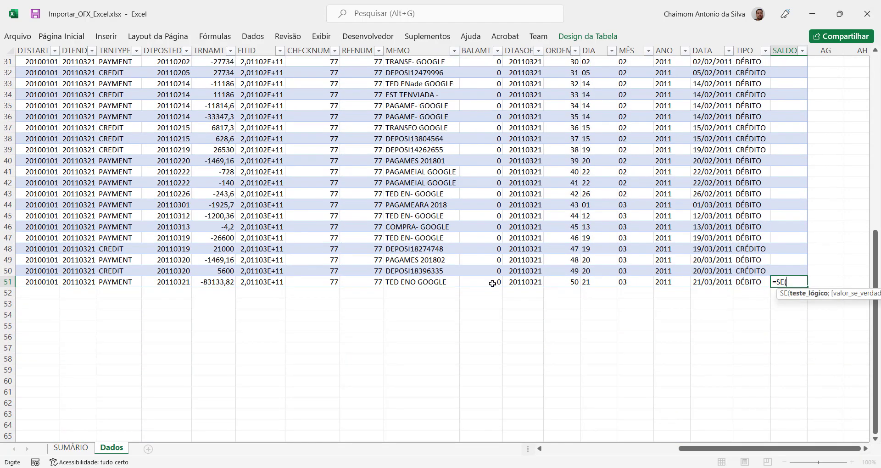
left_click(490, 291)
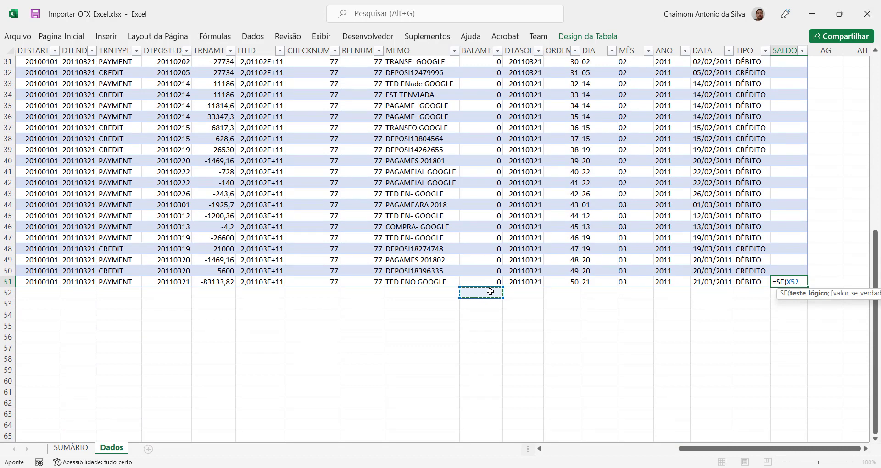
type("=")
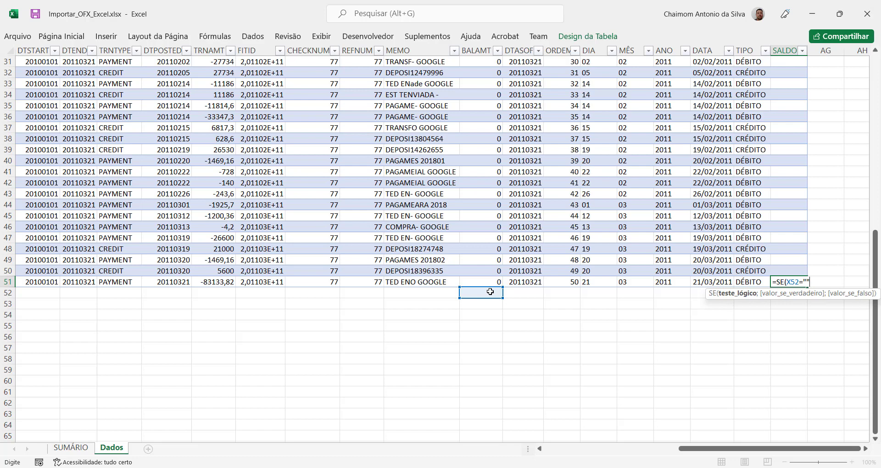
type(";")
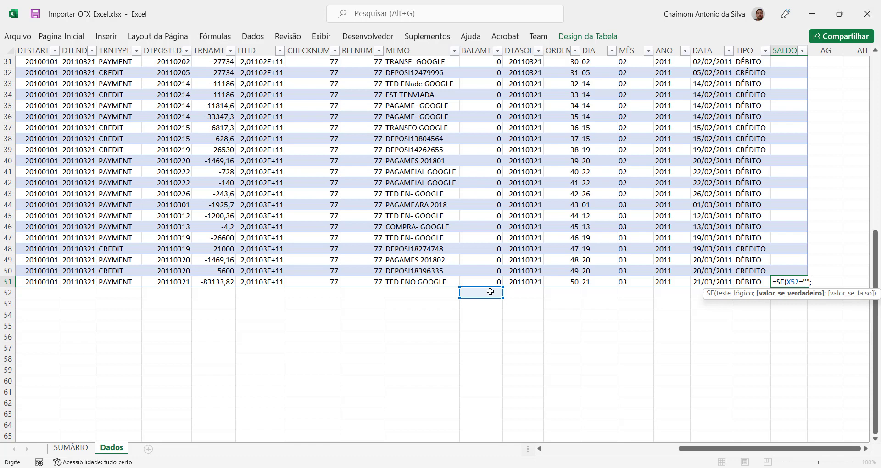
type("X")
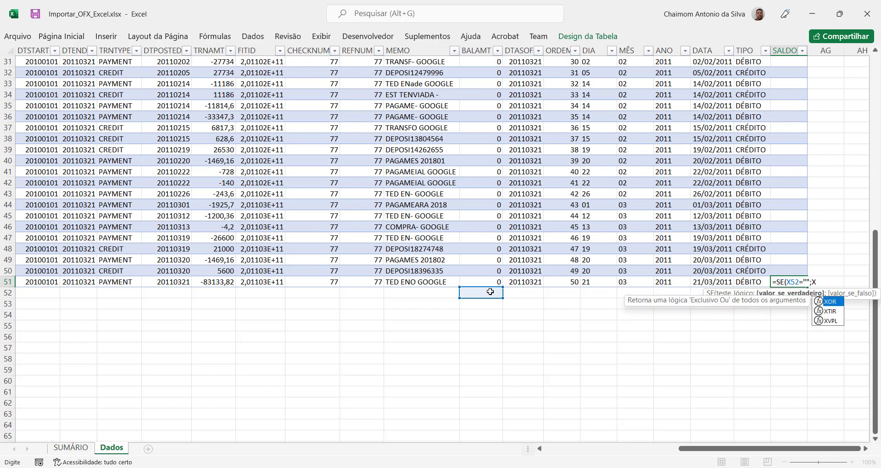
type("51;")
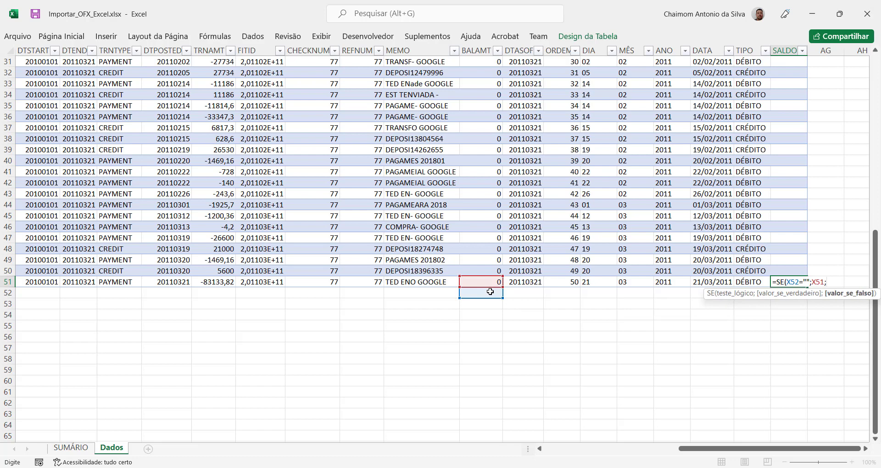
Step: Complete the AF51 formula with AF52-S52 as the false result and enter it as =SE(X52="";X51;AF52-S52)
scroll(802, 154, "up", 10)
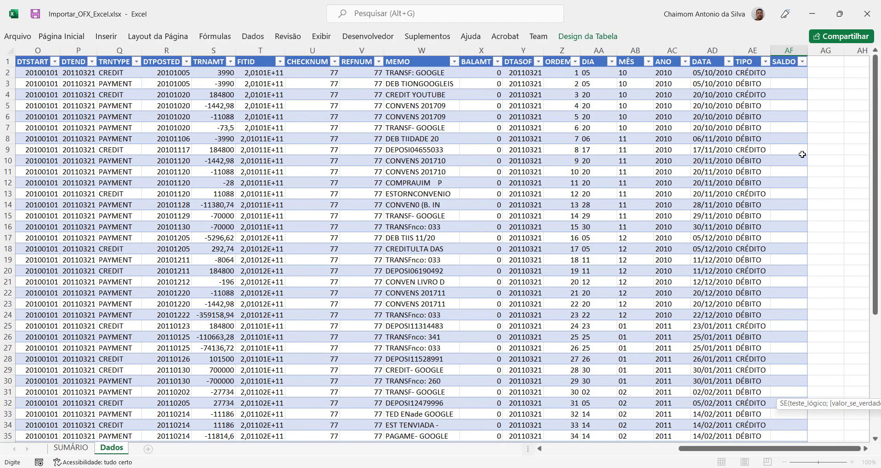
scroll(802, 154, "down", 12)
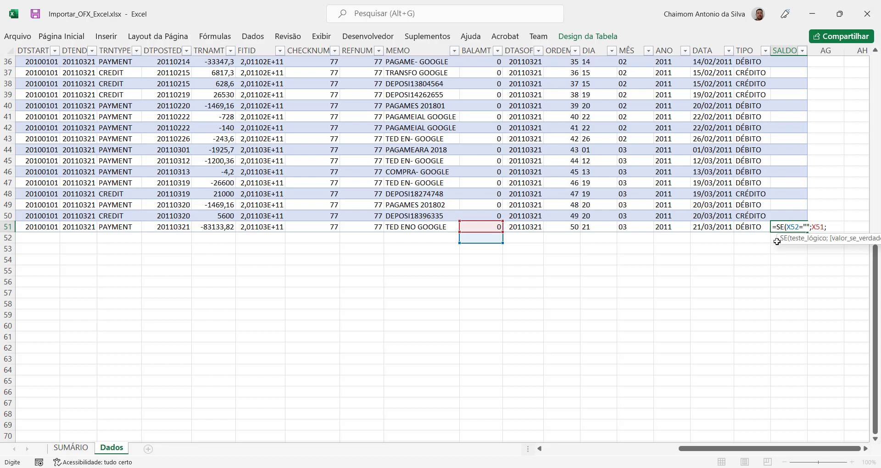
type("AF")
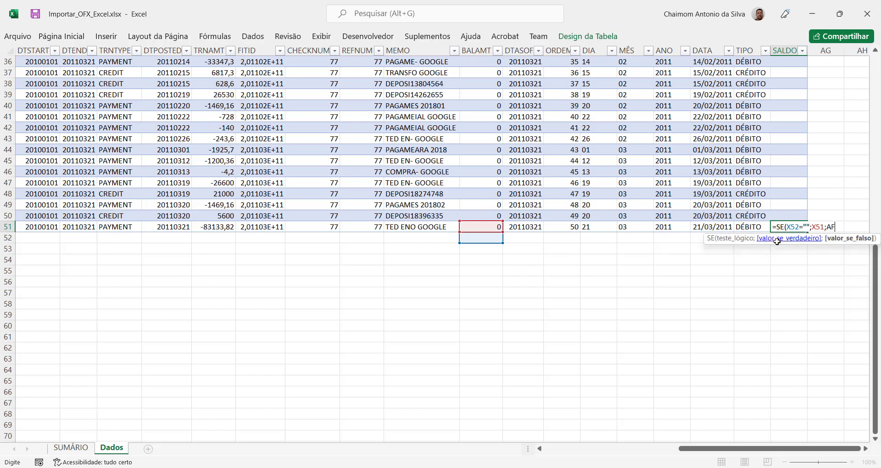
type("52-")
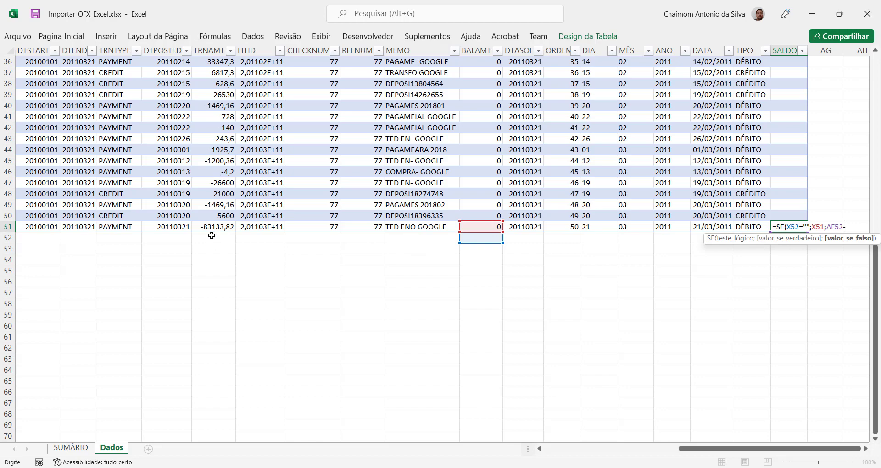
scroll(217, 238, "up", 12)
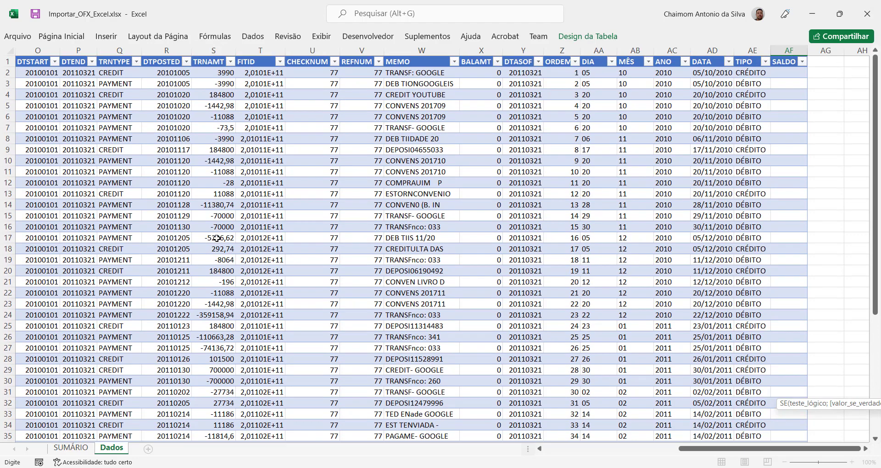
scroll(216, 238, "down", 12)
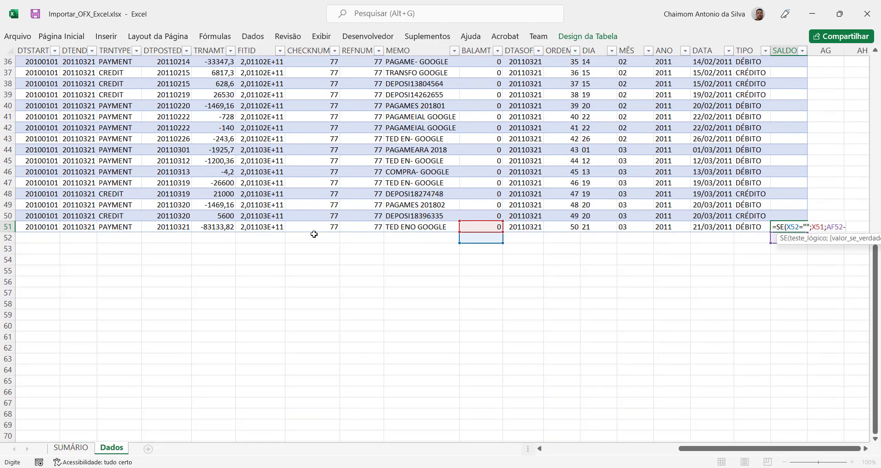
type("S52")
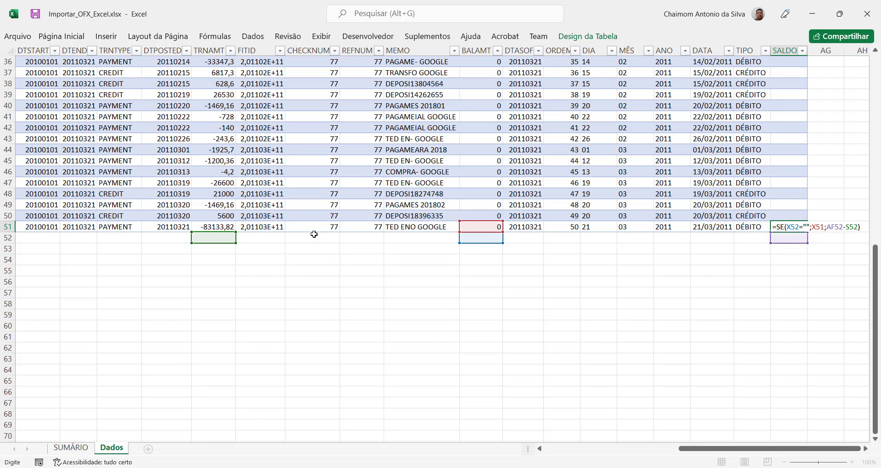
key("Return")
Step: Inspect the entries of the table's last row, starting from the first column
key("Home")
key("Up")
key("Right")
key("Right")
key("Right")
key("Right")
key("Right")
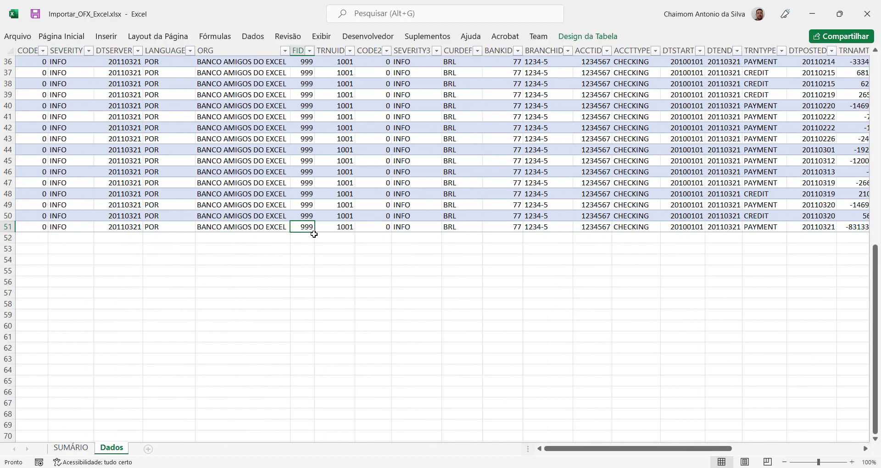
Step: Examine the last record of the Dados table across its columns from FID to SALDO
key("Right")
key("Right")
key("Right")
key("Right")
key("Right")
key("Right")
key("Right")
key("Right")
key("Right")
key("Right")
key("Right")
key("Right")
key("Right")
key("Right")
key("Right")
key("Right")
key("Right")
key("Right")
key("Right")
key("Right")
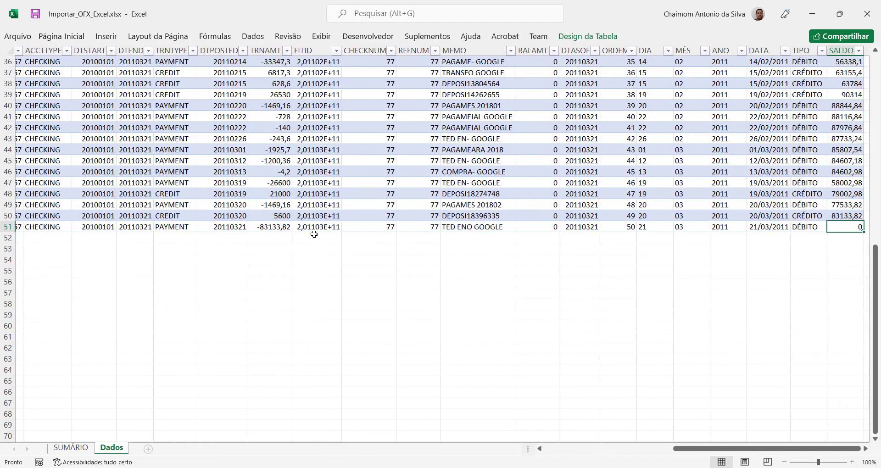
key("Right")
key("Right")
key("Right")
Step: Review the last record's fields from SALDO back to REFNUM, returning to its SALDO cell
key("Left")
key("Left")
key("Left")
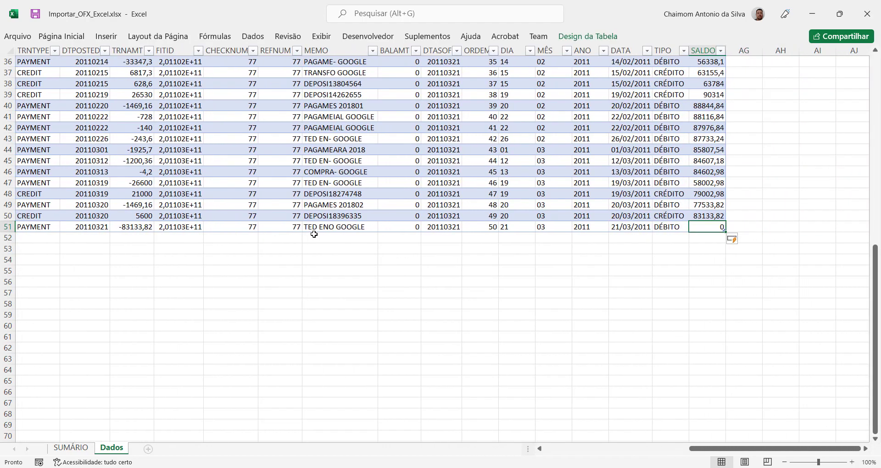
key("Left")
key("Left")
key("Left")
key("Left")
key("Left")
key("Left")
key("Left")
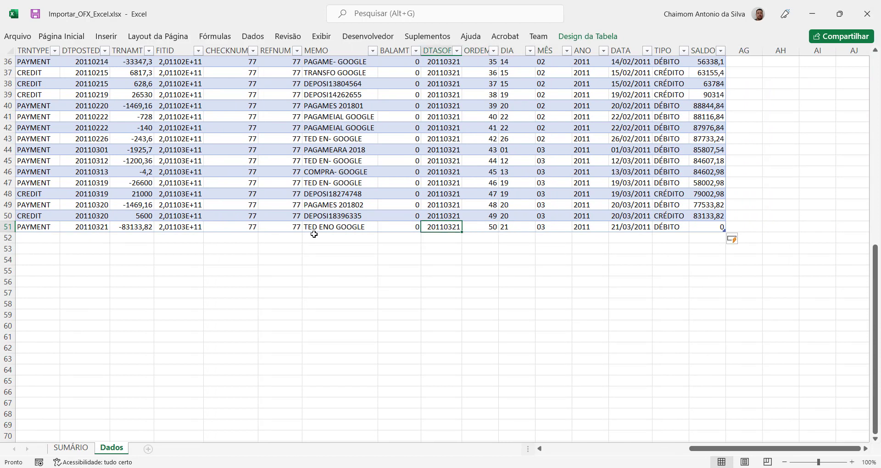
key("Left")
key("Left")
key("Left")
key("Left")
key("Left")
key("Left")
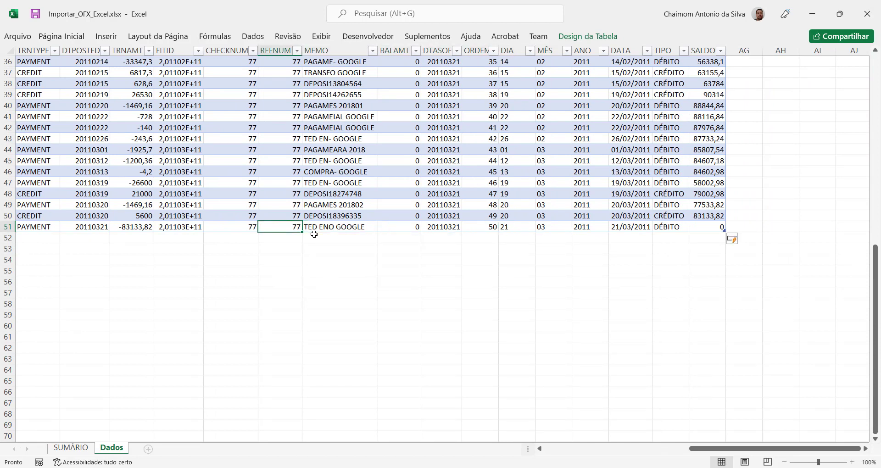
key("Right")
key("Right")
key("Right")
key("Right")
key("Right")
key("Right")
key("Right")
key("Right")
key("Right")
key("Right")
key("Right")
key("Right")
key("Right")
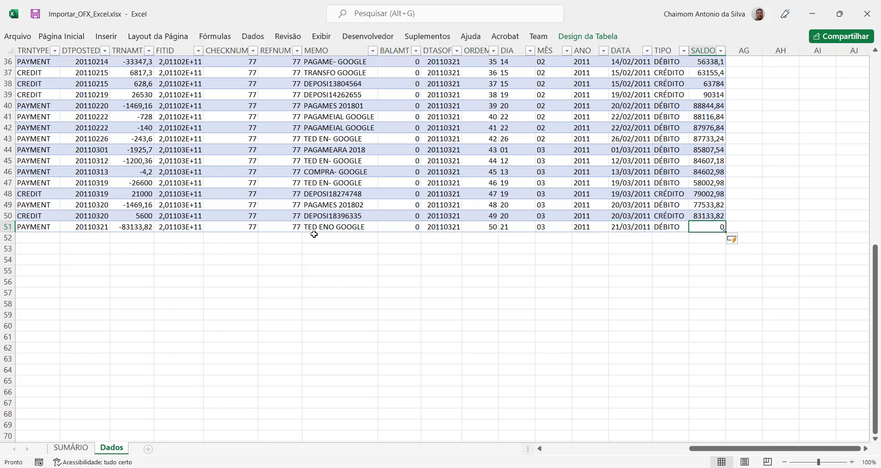
Step: Inspect the SALDO column's formulas one by one, from row 50 up to row 39, without changing them
key("Up")
key("F2")
key("Escape")
key("Up")
key("F2")
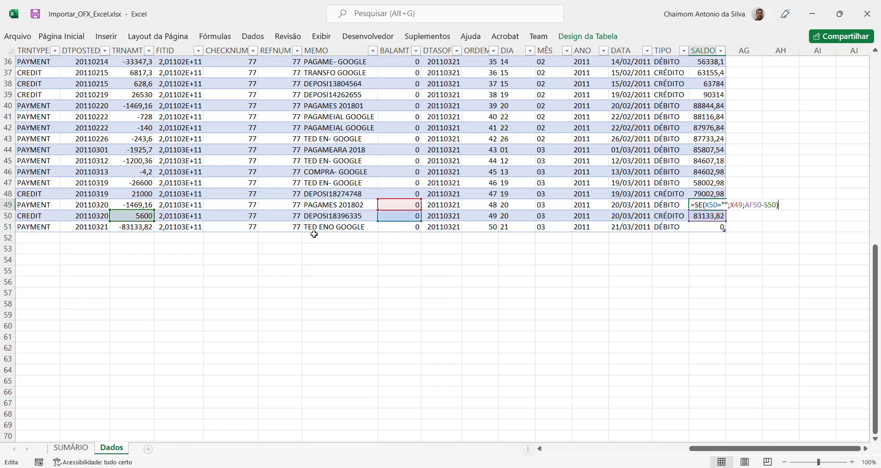
key("Escape")
key("Up")
key("F2")
key("Escape")
key("Up")
key("F2")
key("Escape")
key("Up")
key("F2")
key("Escape")
key("Up")
key("F2")
key("Escape")
key("Up")
key("F2")
key("Escape")
key("Up")
key("F2")
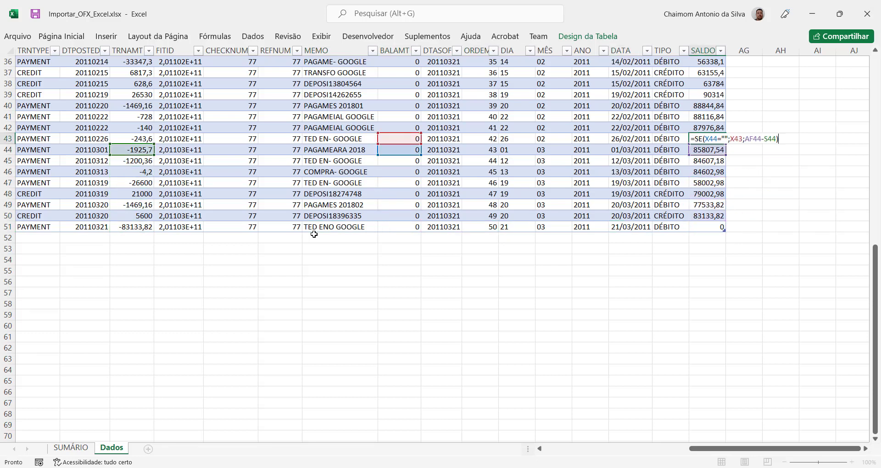
key("Escape")
key("Up")
key("F2")
key("Escape")
key("Up")
key("F2")
key("Escape")
key("Up")
key("F2")
key("Escape")
key("Up")
key("F2")
key("Escape")
key("Up")
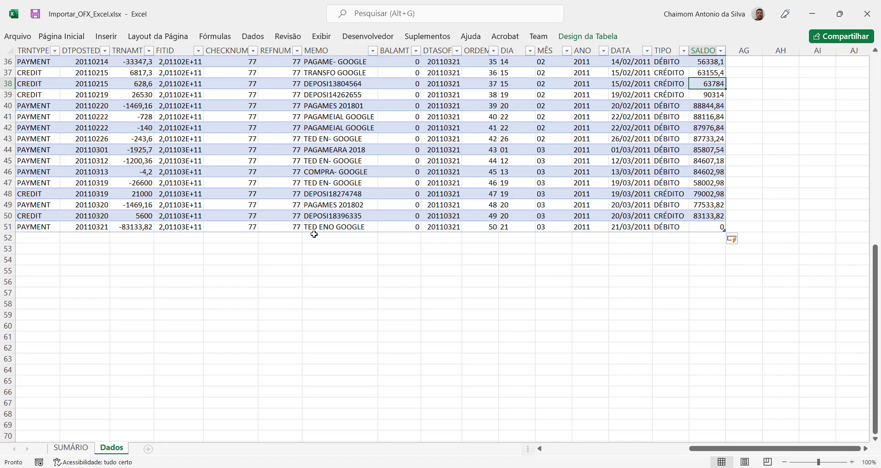
Step: Look over the SALDO balances upward from row 38 to the column header
key("Up")
key("Up")
key("Up")
key("Up")
key("Up")
key("Up")
key("Up")
key("Up")
key("Up")
key("Up")
key("Up")
key("Up")
key("Up")
key("Up")
key("Up")
key("Up")
key("Up")
key("Up")
key("Up")
key("Up")
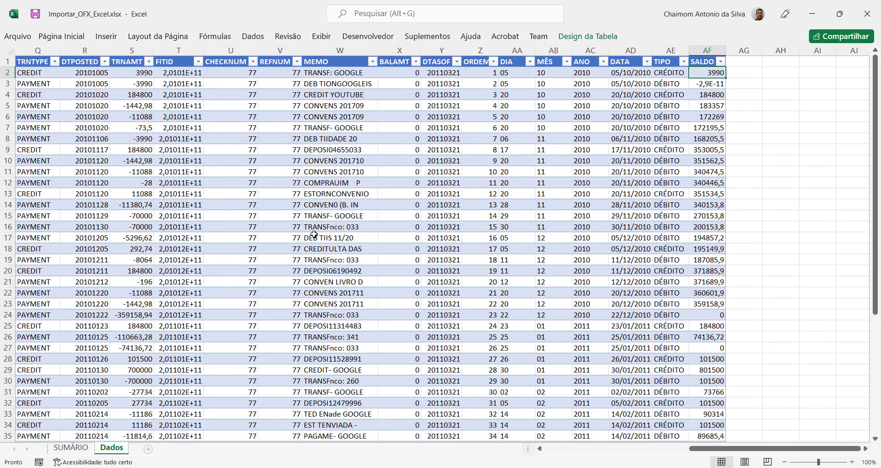
key("Up")
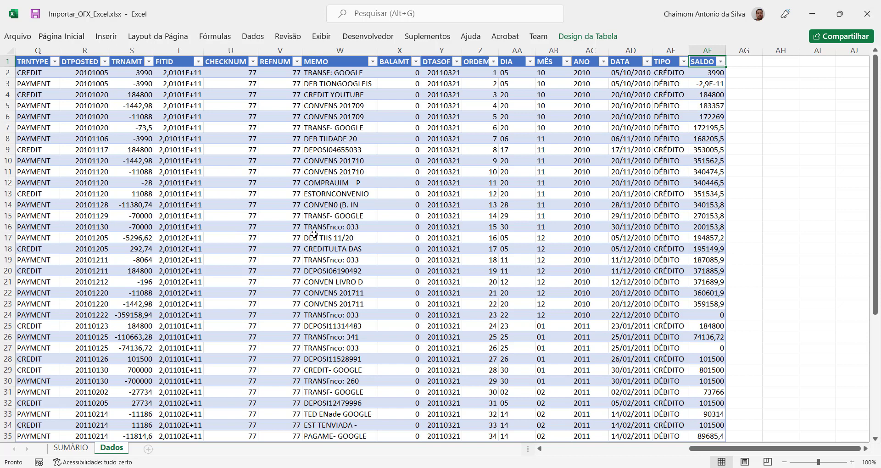
Step: Examine the first record's fields between SALDO and CHECKNUM, ending on the second record's SALDO cell
key("Down")
key("Left")
key("Left")
key("Left")
key("Left")
key("Left")
key("Left")
key("Left")
key("Left")
key("Left")
key("Left")
key("Left")
key("Left")
key("Left")
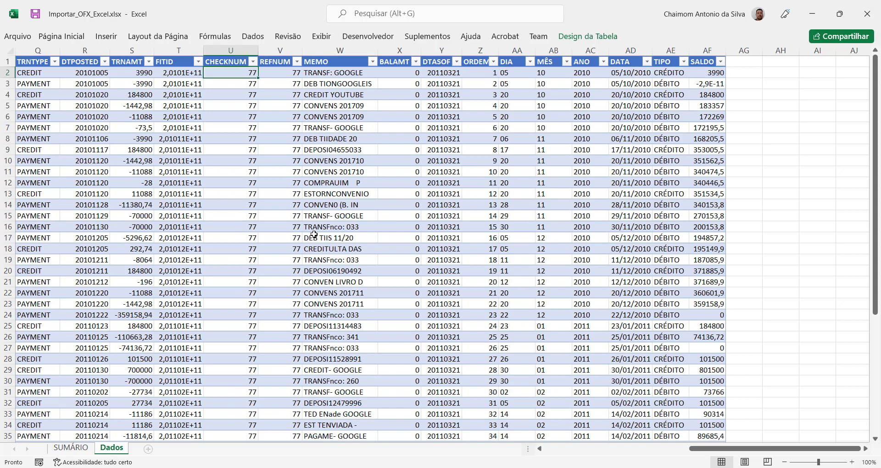
key("Right")
key("Right")
key("Right")
key("Right")
key("Right")
key("Right")
key("Right")
key("Right")
key("Right")
key("Right")
key("Right")
key("Right")
key("Right")
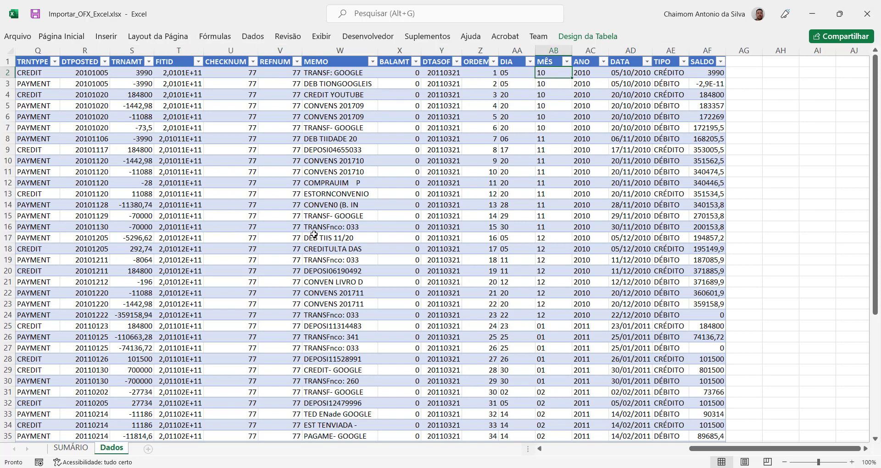
key("Down")
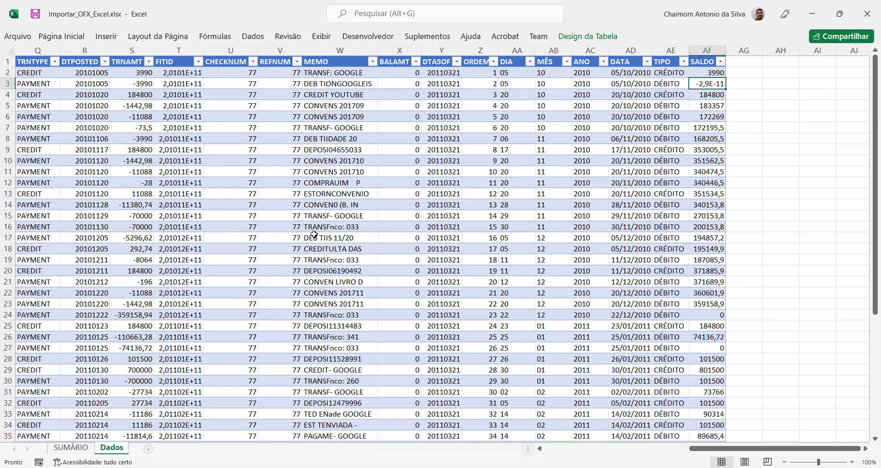
Step: Examine the second record's fields from SALDO back to DTEND, returning to its SALDO cell
key("Left")
key("Left")
key("Left")
key("Left")
key("Left")
key("Left")
key("Left")
key("Left")
key("Left")
key("Left")
key("Left")
key("Left")
key("Left")
key("Left")
key("Left")
key("Left")
key("Right")
key("Right")
key("Right")
key("Right")
key("Right")
key("Right")
key("Right")
key("Right")
key("Right")
key("Right")
key("Right")
key("Right")
key("Right")
key("Right")
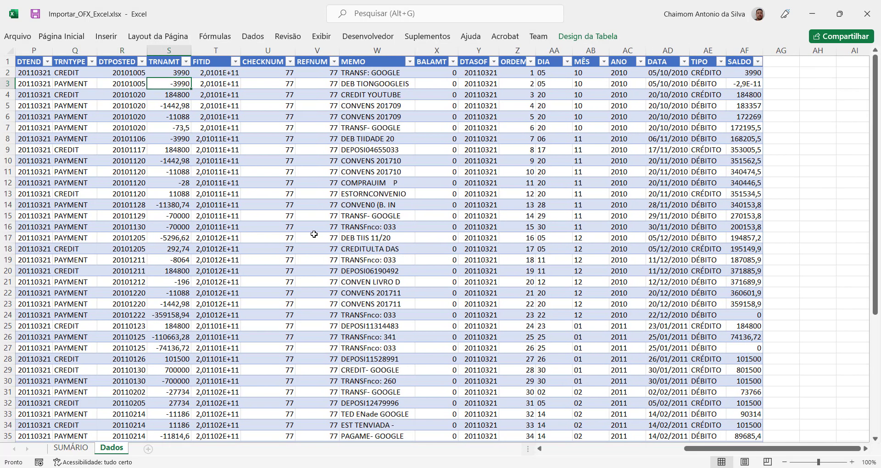
key("Right")
key("Right")
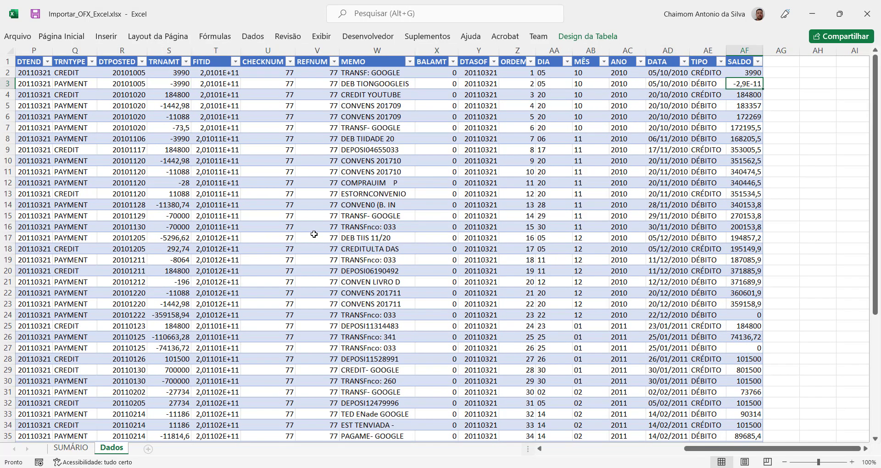
Step: Look over the SALDO balances downward from row 3 to row 20
key("Down")
key("Down")
key("Down")
key("Down")
key("Down")
key("Down")
key("Down")
key("Down")
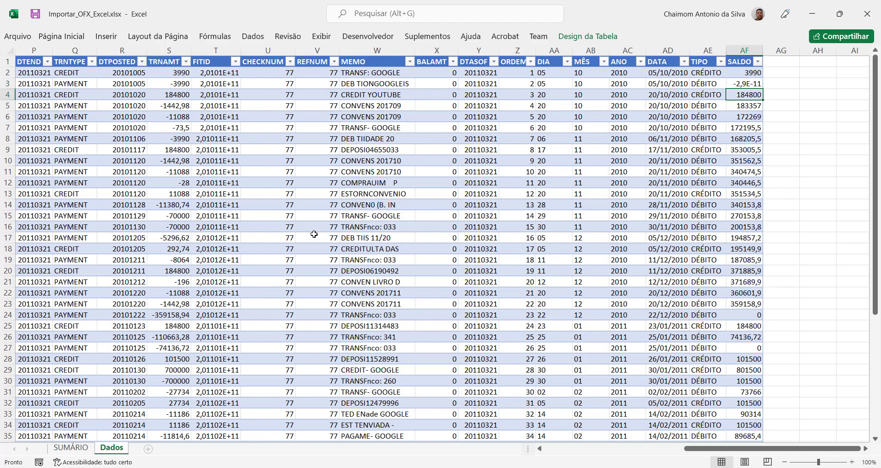
key("Down")
key("Down")
key("Down")
key("Down")
key("Down")
key("Down")
key("Down")
key("Down")
key("Down")
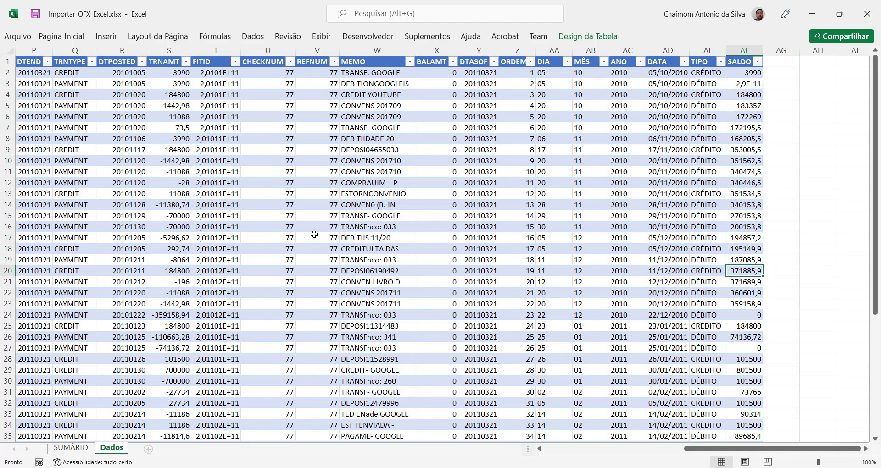
Step: Format the entire SALDO column as Contábil with the R$ symbol and 2 decimal places
left_click(748, 85)
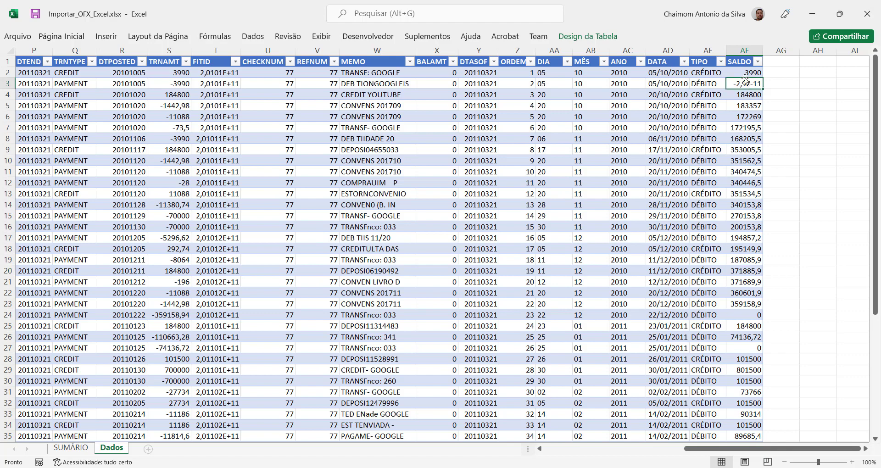
left_click(749, 60)
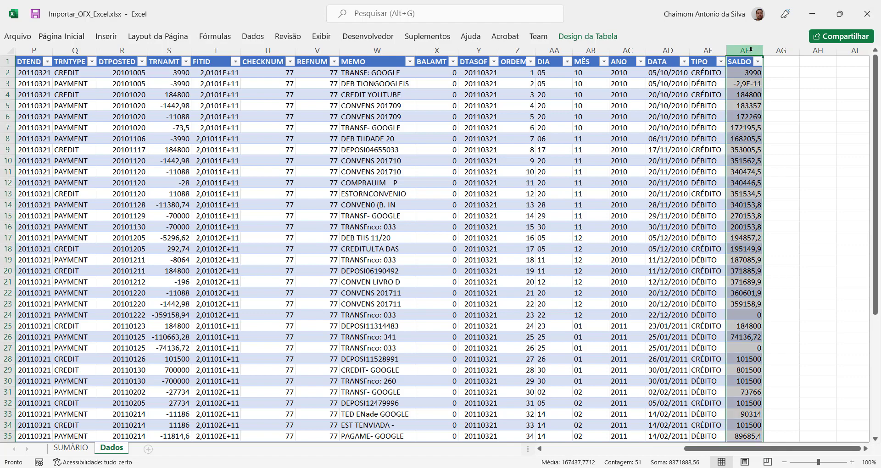
right_click(752, 55)
left_click(812, 203)
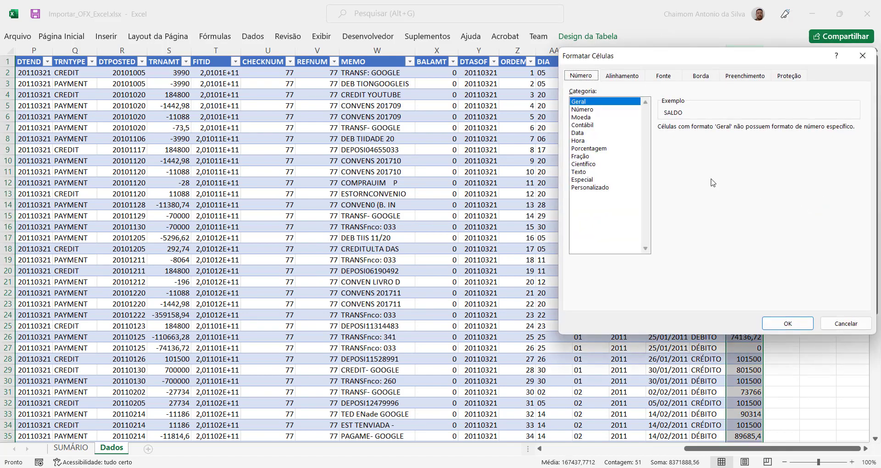
left_click(589, 125)
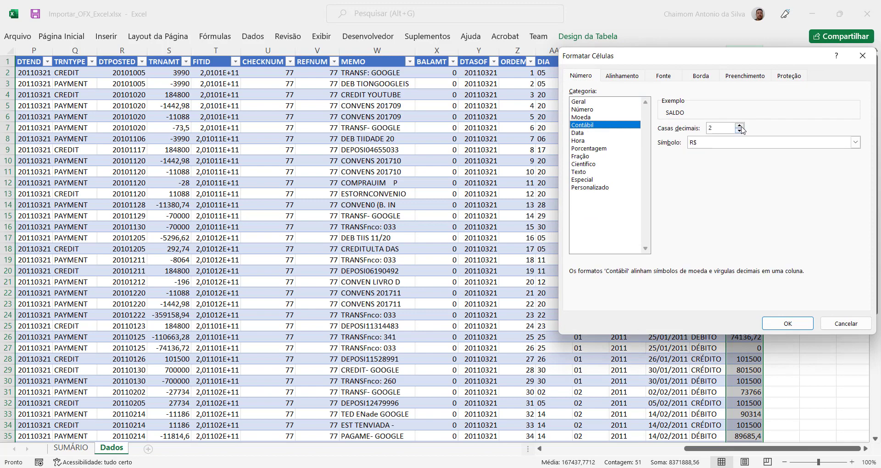
left_click(789, 323)
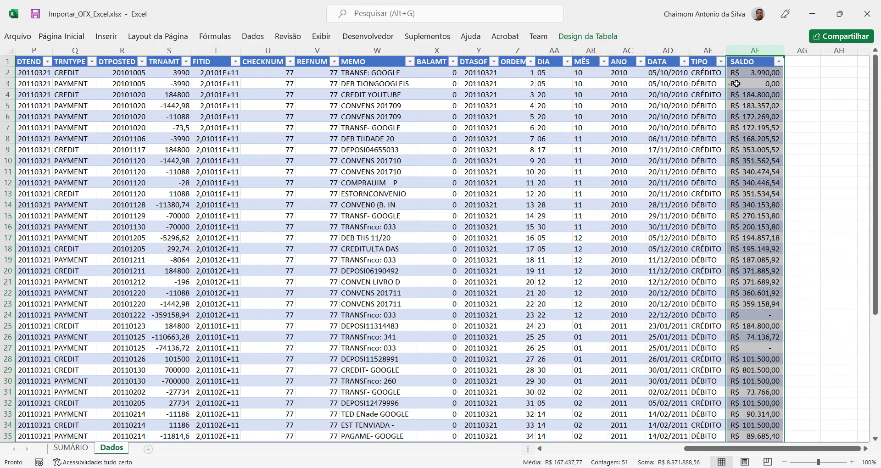
left_click(765, 84)
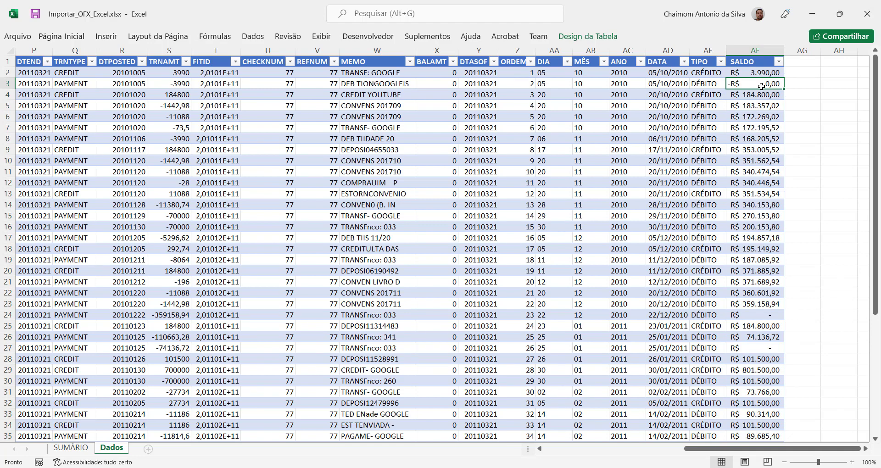
left_click(750, 142)
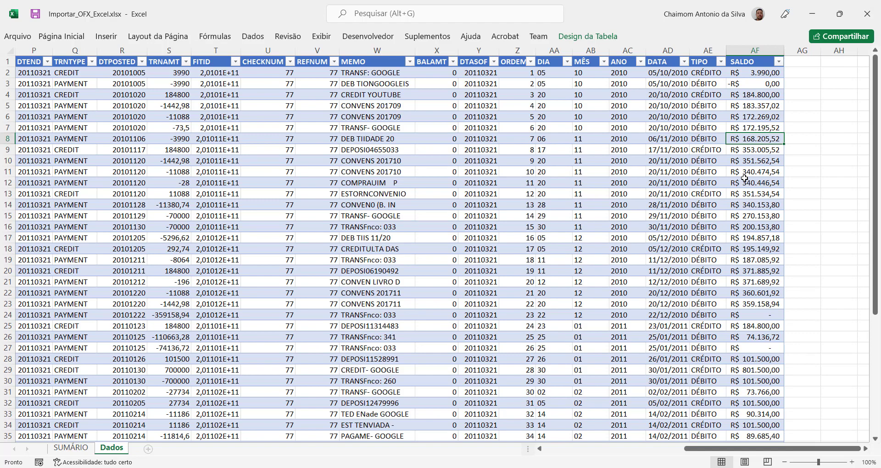
Step: Review the SUMÁRIO sheet's topics on data manipulation formulas and pivot table features
left_click(83, 449)
left_click(63, 118)
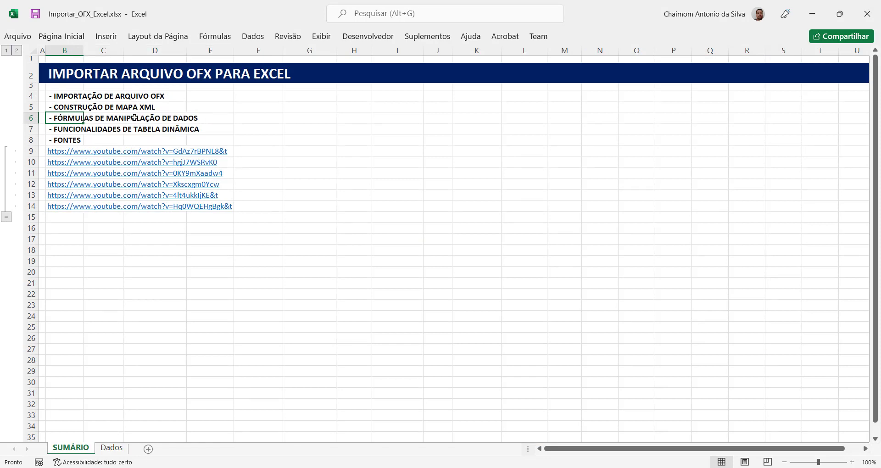
left_click_drag(68, 131, 199, 129)
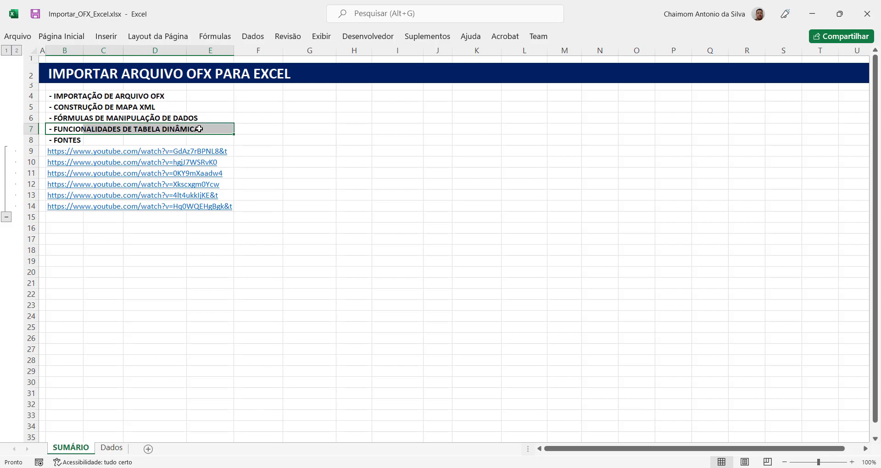
Step: Add a new worksheet after Dados and name it R1
left_click(148, 450)
left_click_drag(130, 449, 192, 447)
double_click(157, 449)
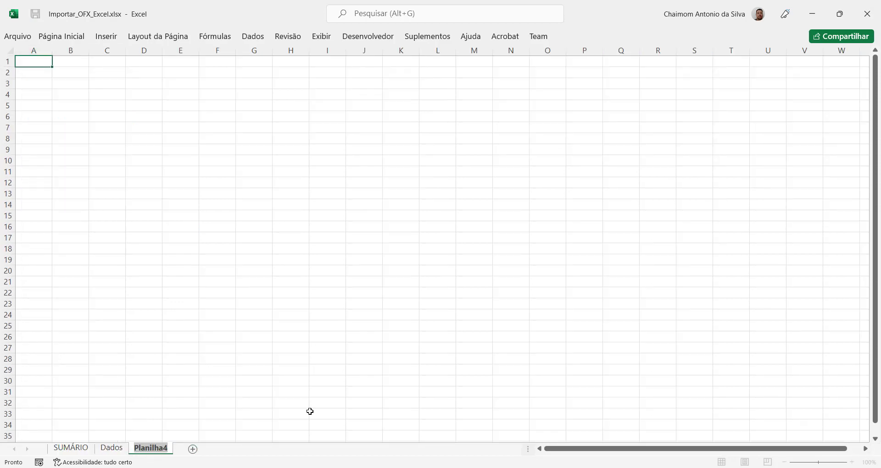
type("re")
key("BackSpace")
key("BackSpace")
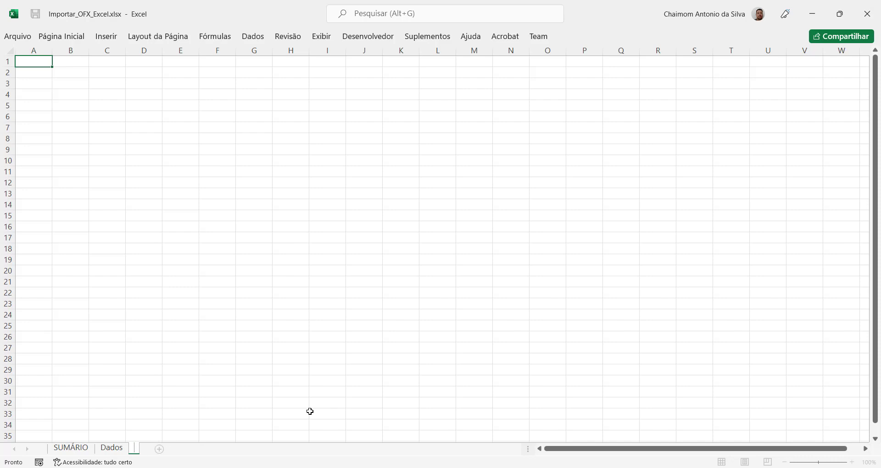
type("RE")
key("BackSpace")
key("BackSpace")
type("R1")
key("Return")
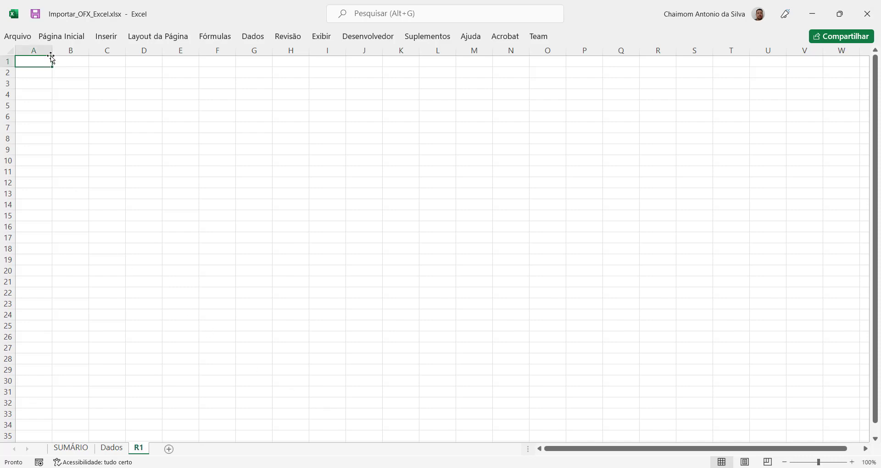
Step: Set the width of column A on sheet R1 to 1
left_click(36, 51)
right_click(37, 50)
left_click(87, 218)
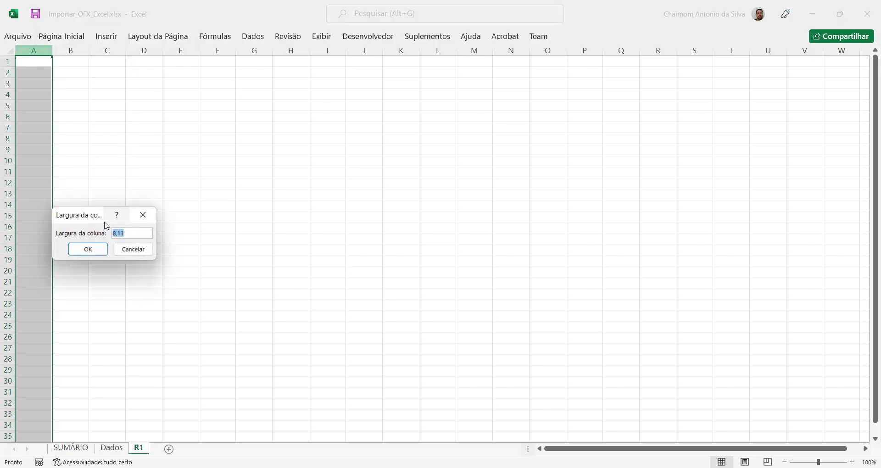
type("1")
key("Return")
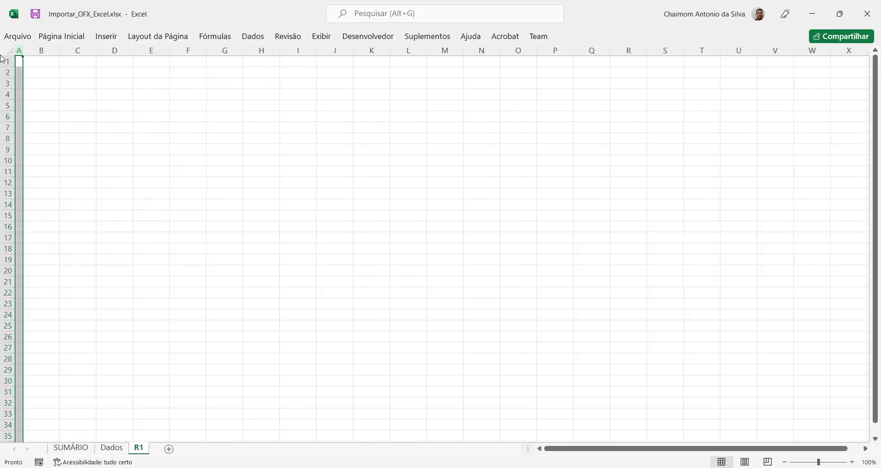
Step: Set the height of row 1 on sheet R1 to 10
left_click(5, 61)
right_click(5, 61)
left_click(69, 222)
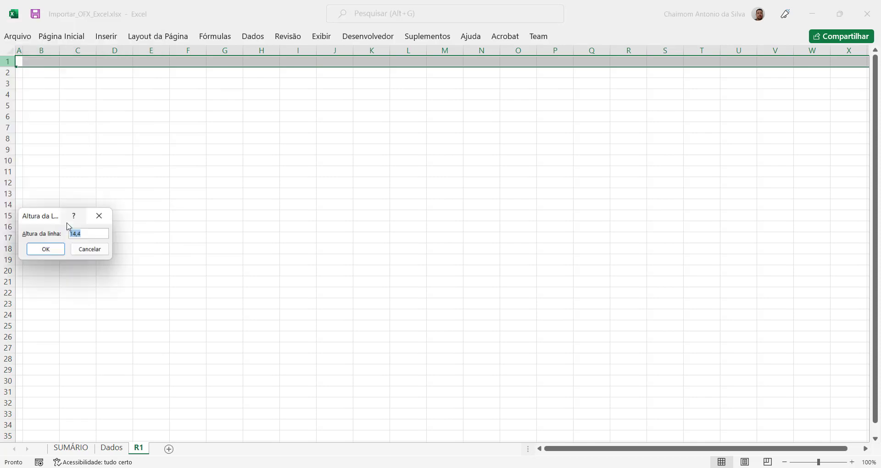
type("10")
key("Return")
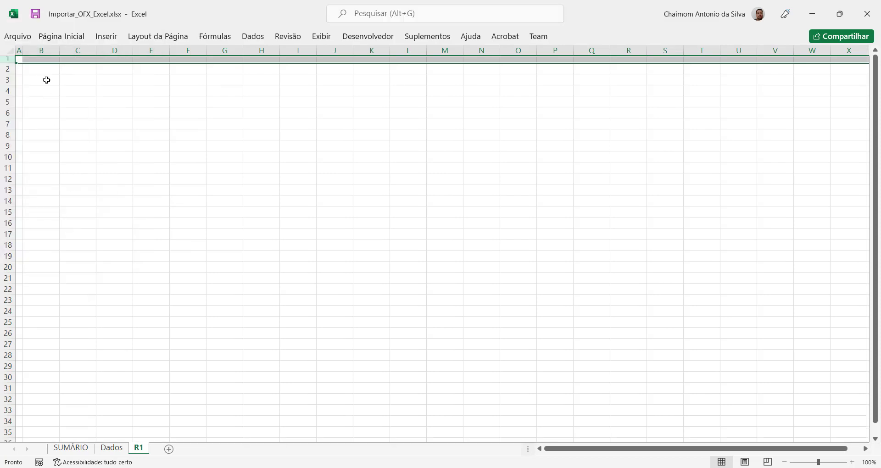
left_click_drag(46, 71, 399, 427)
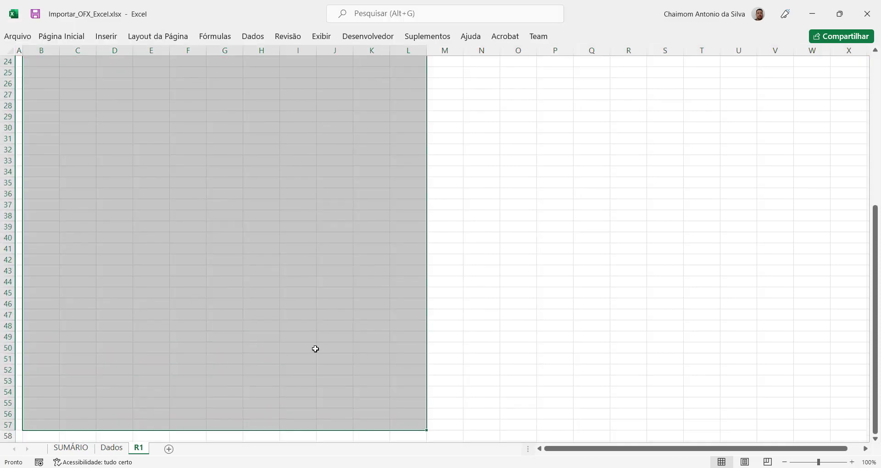
scroll(315, 349, "up", 8)
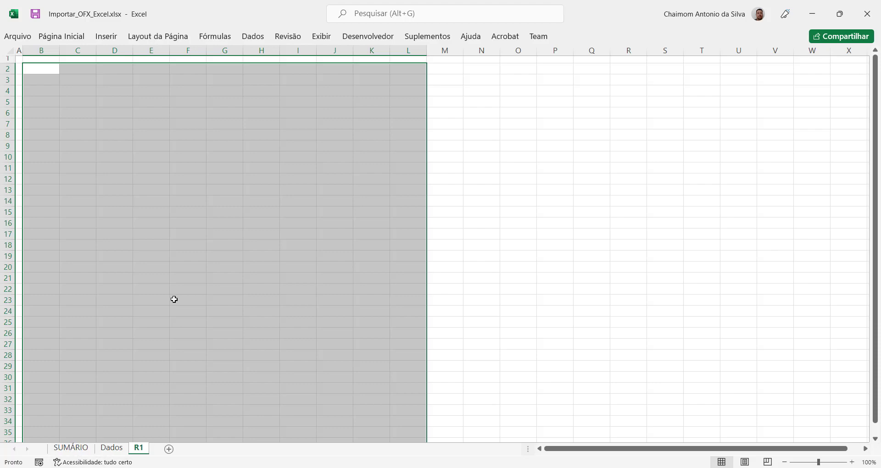
left_click(207, 188)
Step: Create a PivotTable from Tabela2 on the Dados sheet, placing it in the existing sheet R1 at cell B2
left_click(112, 448)
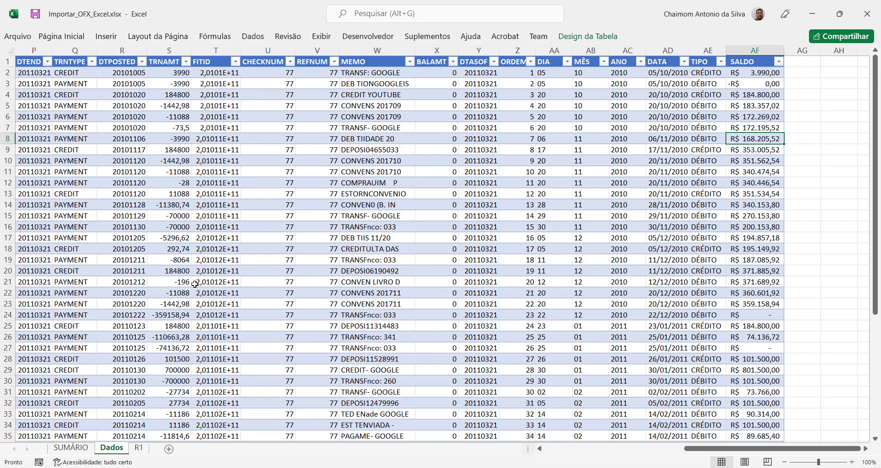
left_click(207, 120)
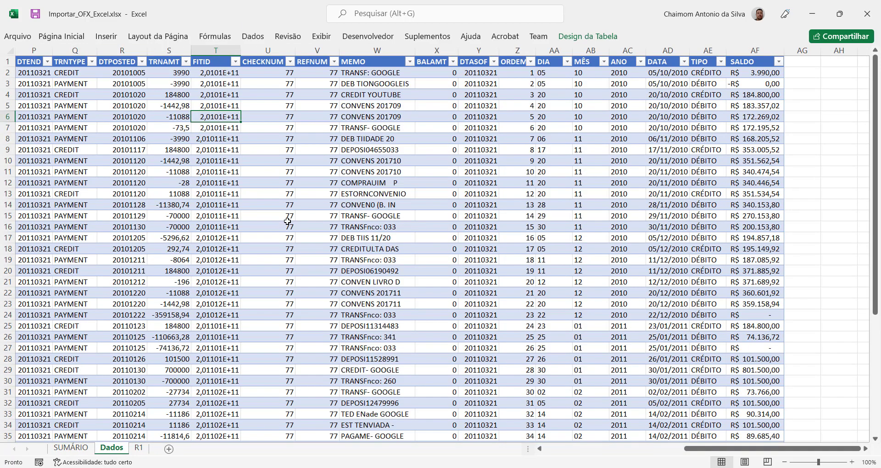
left_click(106, 37)
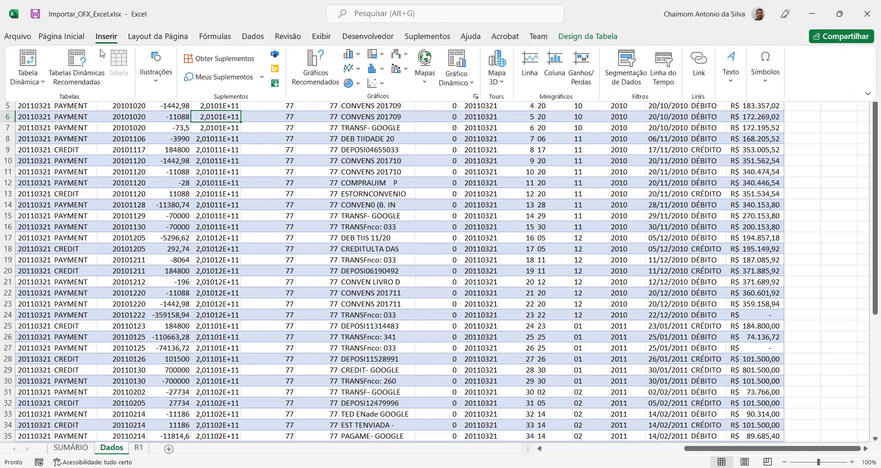
left_click(38, 68)
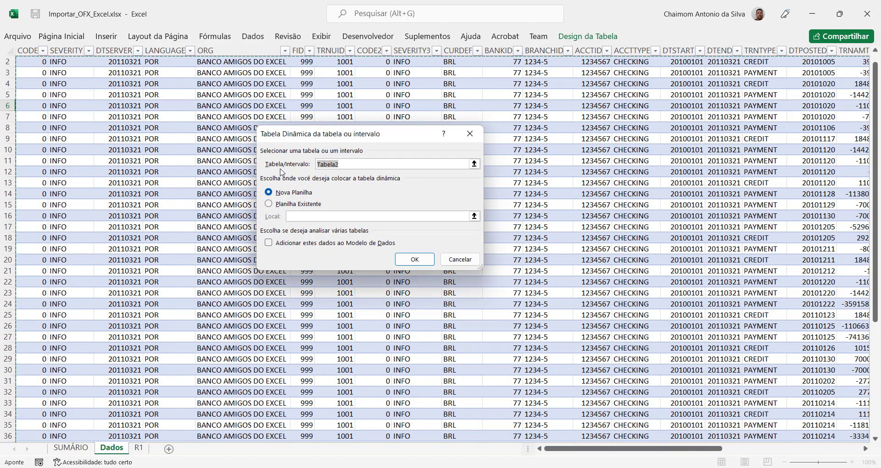
left_click(316, 207)
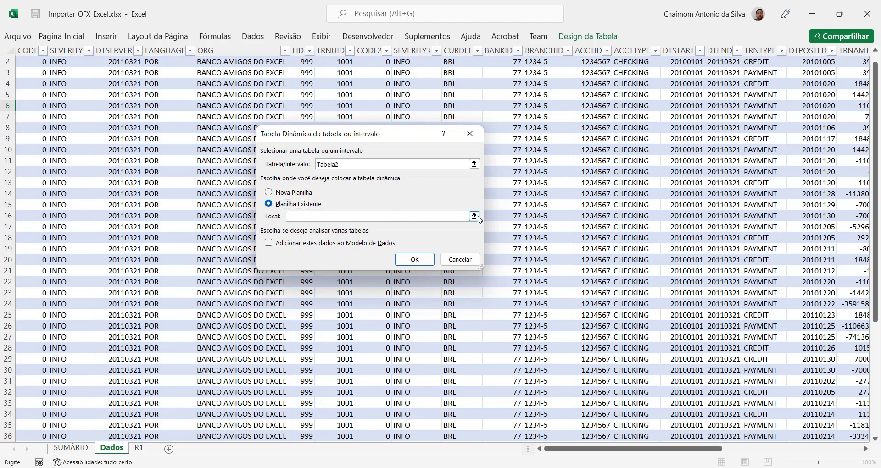
left_click(474, 216)
left_click(148, 450)
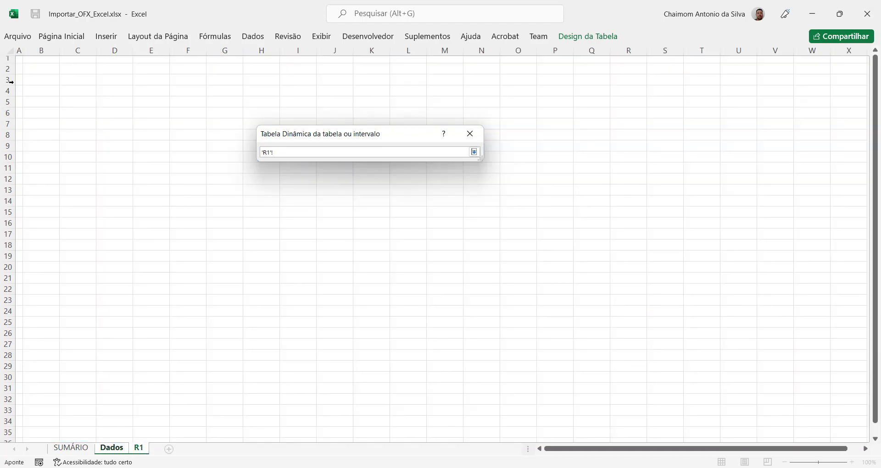
left_click(42, 70)
key("Return")
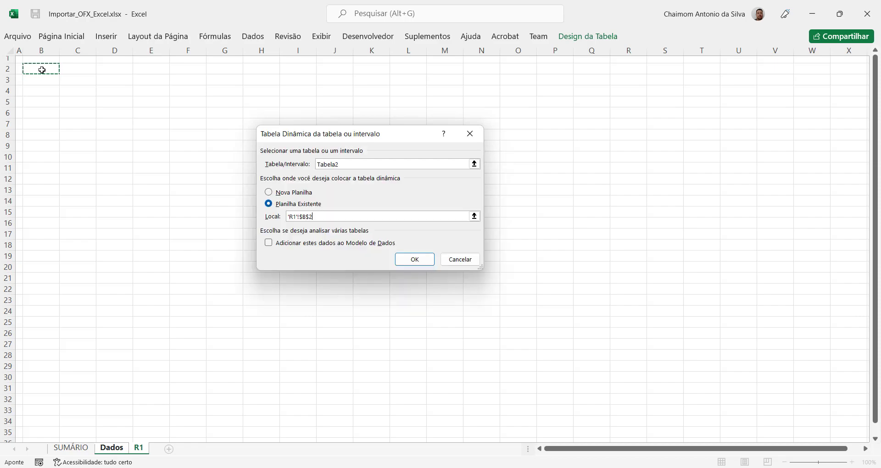
left_click(413, 258)
left_click(81, 73)
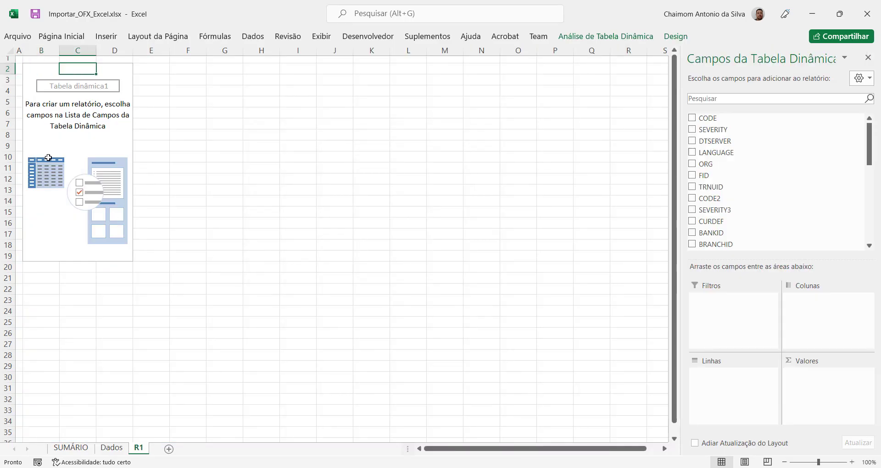
left_click(94, 104)
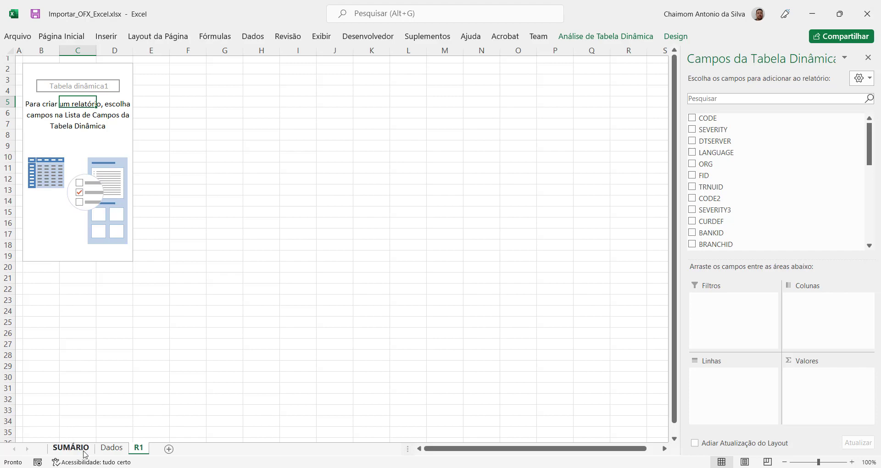
Step: Review the third record's fields in the Dados table from TRNTYPE through SALDO
left_click(112, 448)
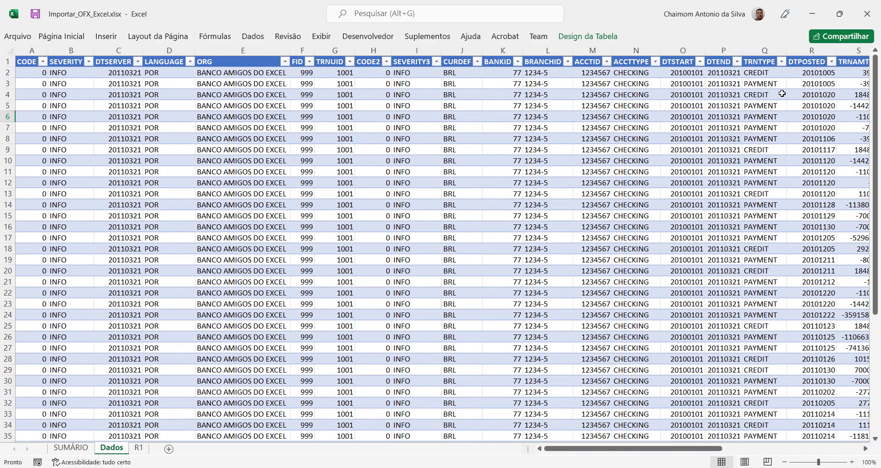
left_click(781, 96)
key("Right")
key("Right")
key("Right")
key("Right")
key("Right")
key("Right")
key("Right")
key("Right")
key("Right")
key("Right")
key("Right")
key("Right")
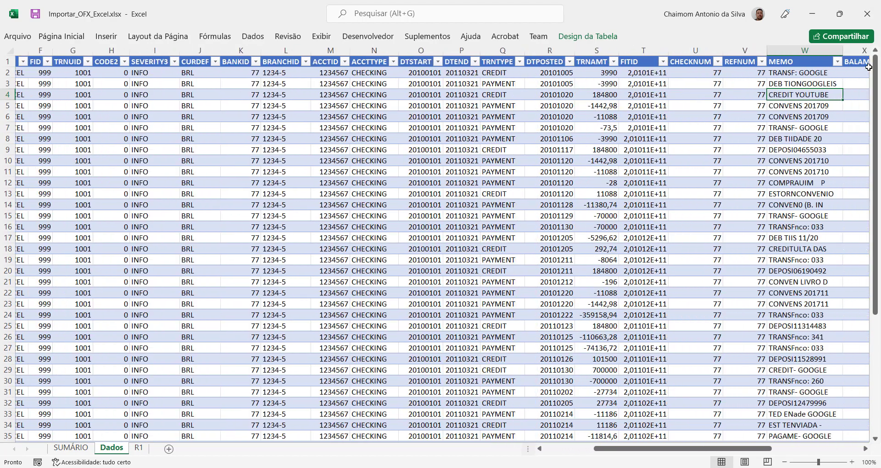
key("Right")
key("Right")
key("Right")
key("Right")
key("Right")
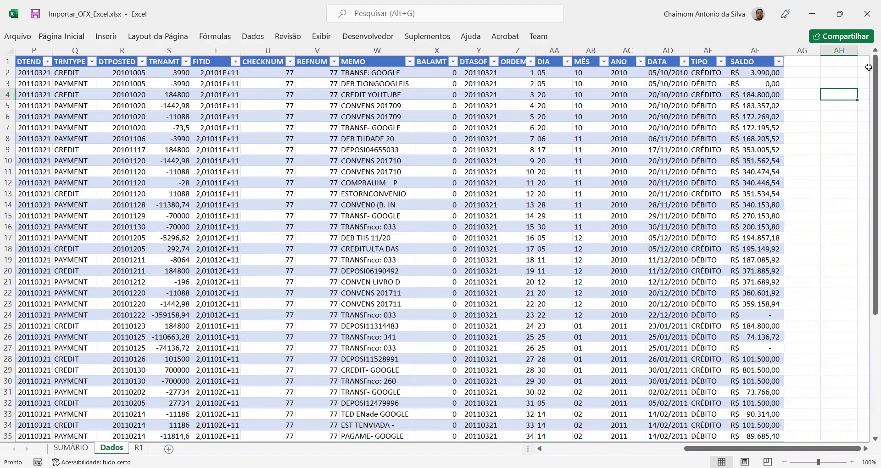
Step: Look back across the Dados table's added columns from SALDO to ORDEM, moving up toward the ORDEM header
key("Left")
key("Left")
key("Left")
key("Left")
key("Left")
key("Left")
key("Left")
key("Left")
key("Up")
key("Up")
key("Up")
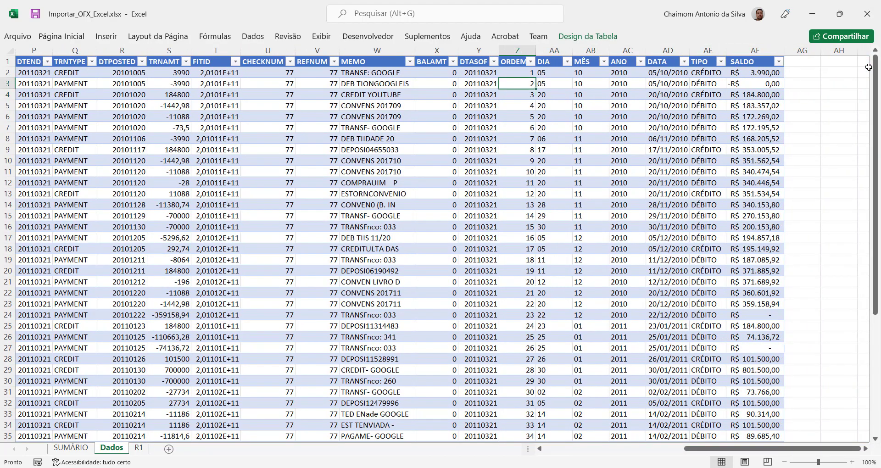
Step: Add the ORDEM field to the rows of the PivotTable on sheet R1
left_click(139, 448)
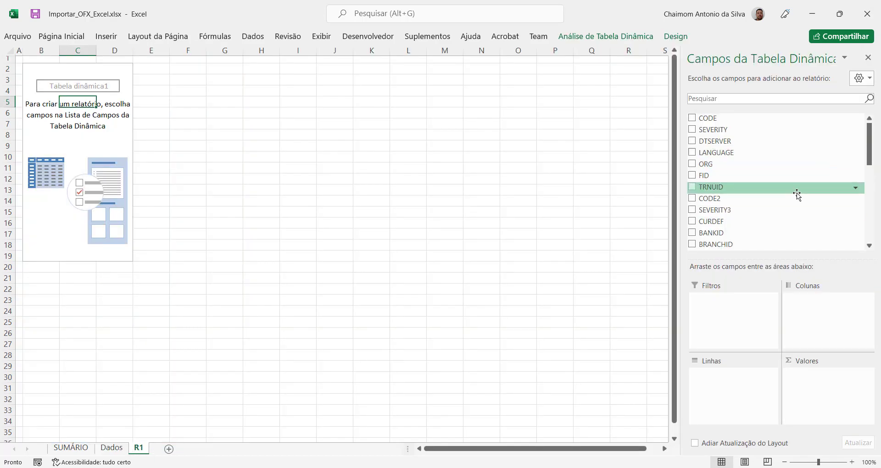
scroll(797, 194, "down", 8)
scroll(797, 193, "up", 8)
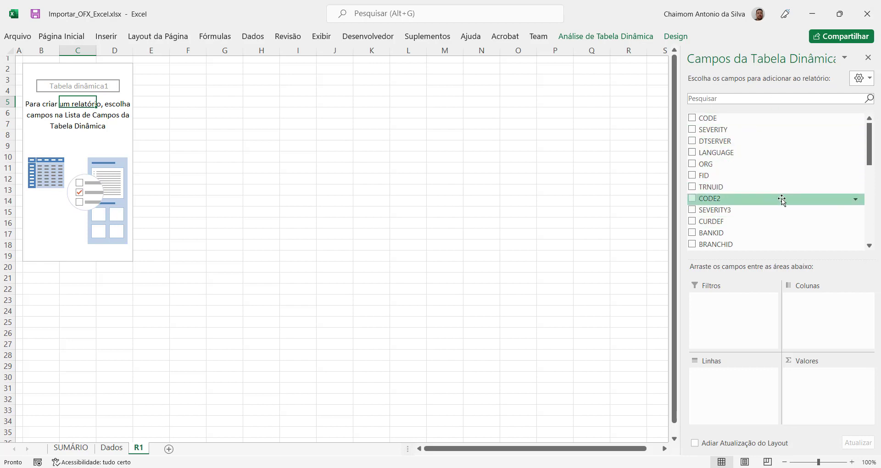
scroll(780, 201, "down", 8)
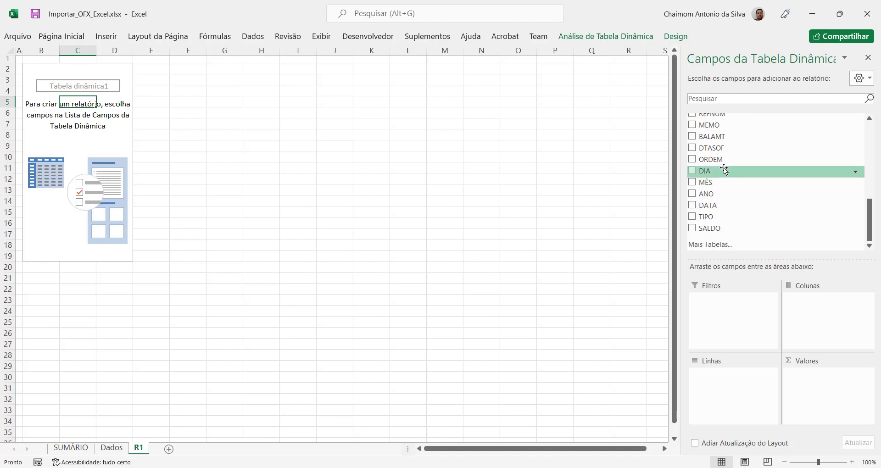
left_click_drag(723, 159, 735, 386)
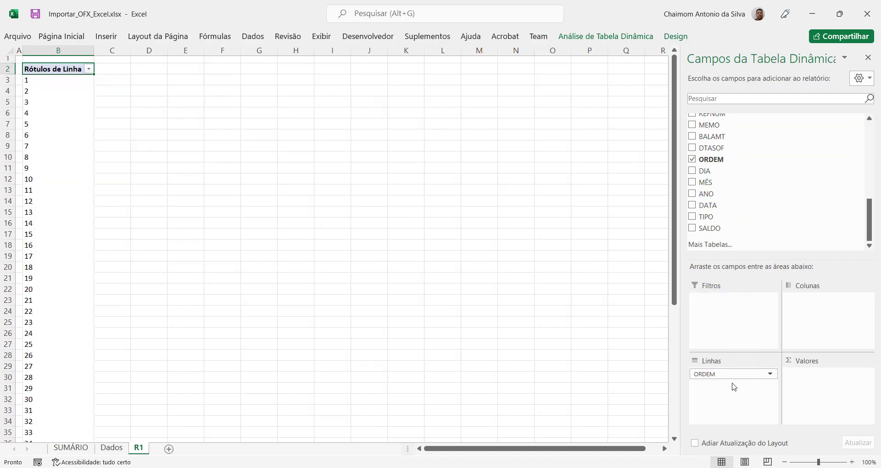
Step: Review the ORDEM entries in the PivotTable from the first one down to the grand total row
left_click(41, 101)
left_click(49, 80)
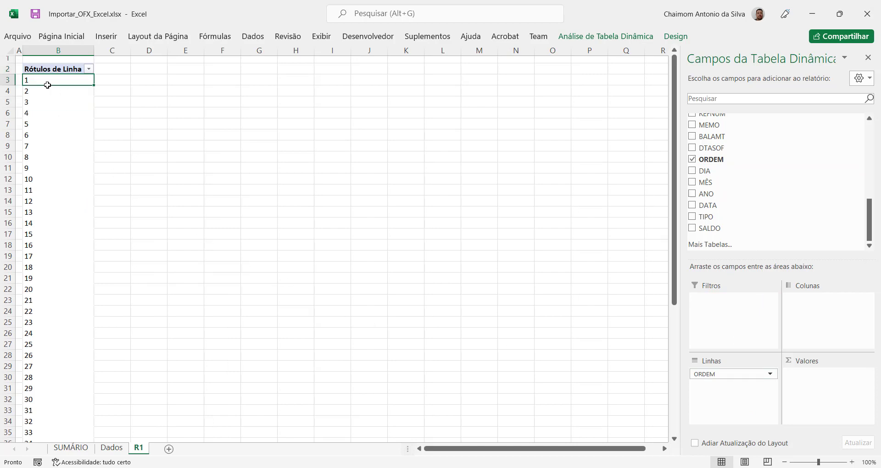
left_click_drag(51, 80, 55, 389)
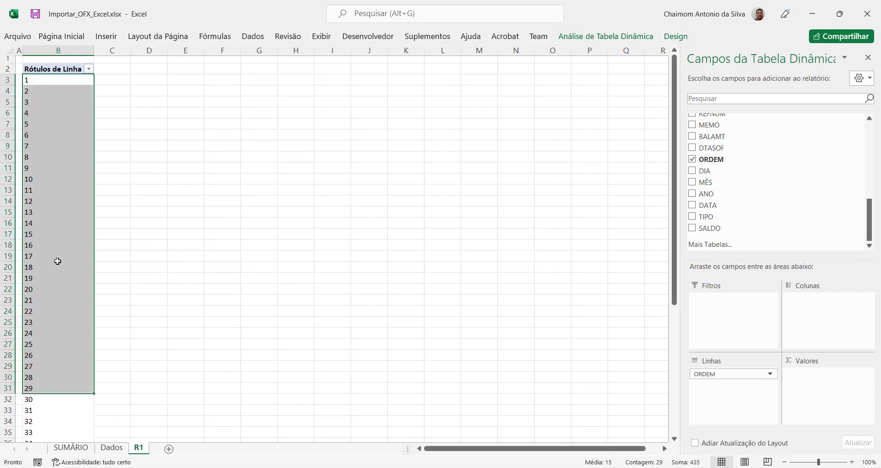
scroll(58, 247, "down", 10)
left_click(56, 278)
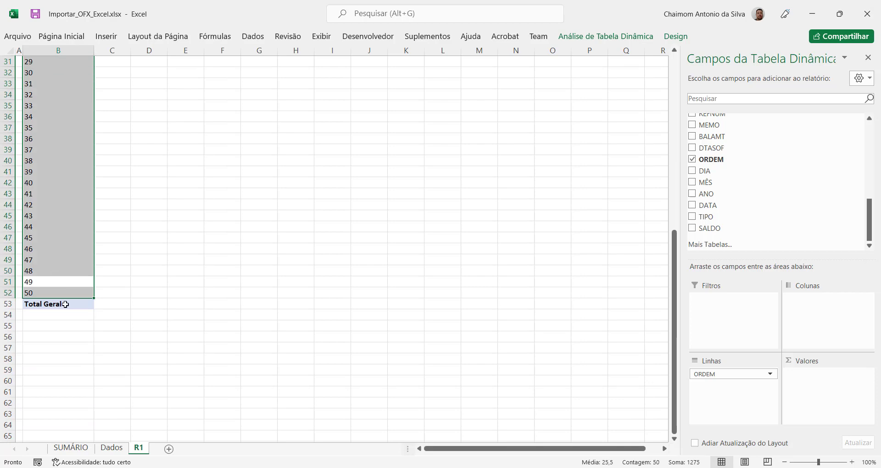
left_click(65, 302)
left_click(64, 193)
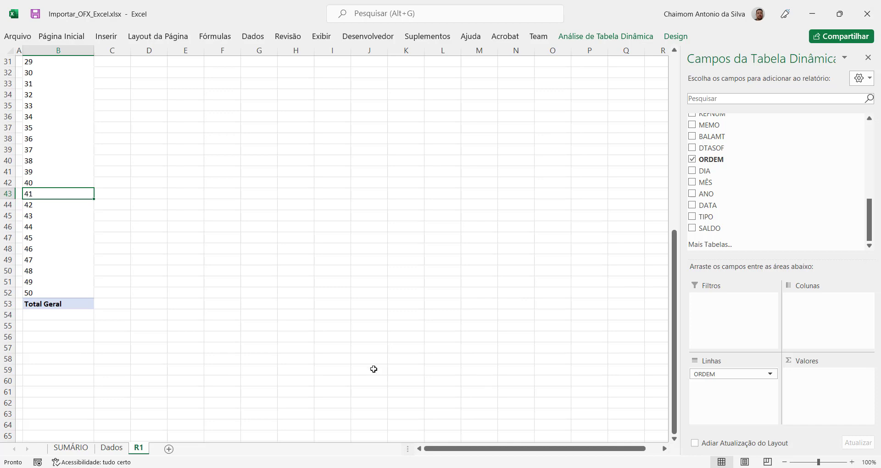
Step: Add the DATA field to the PivotTable rows beneath ORDEM and check the grouping under the first entry
left_click_drag(709, 206, 750, 403)
scroll(69, 198, "up", 10)
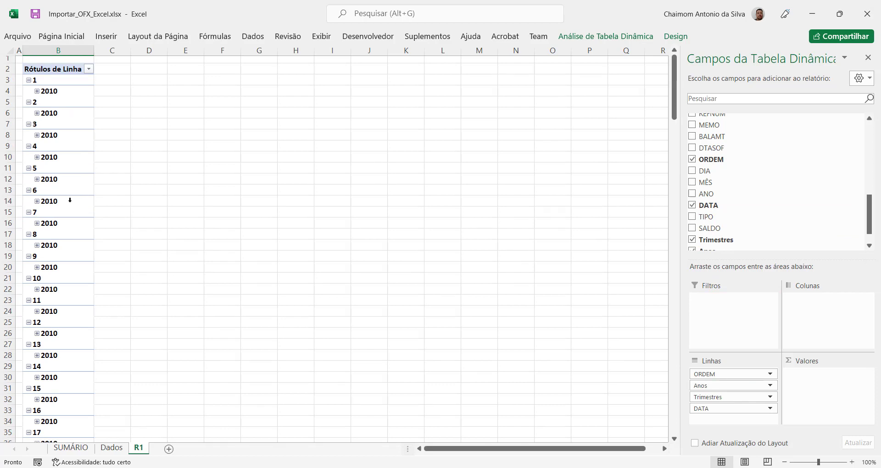
left_click(47, 82)
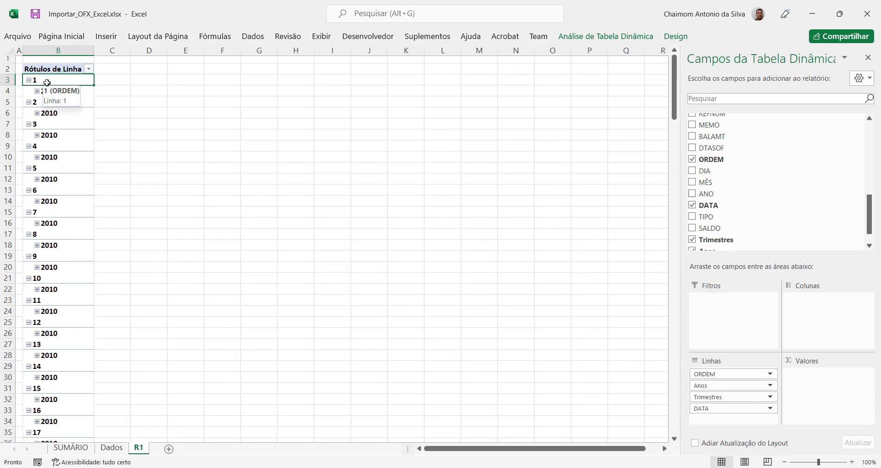
left_click(74, 94)
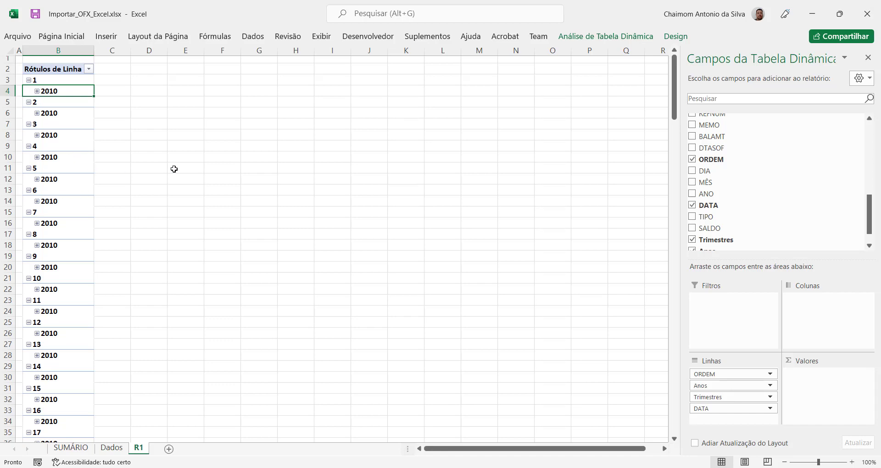
Step: Ungroup the DATA field so the PivotTable lists individual dates instead of years and quarters
left_click(735, 398)
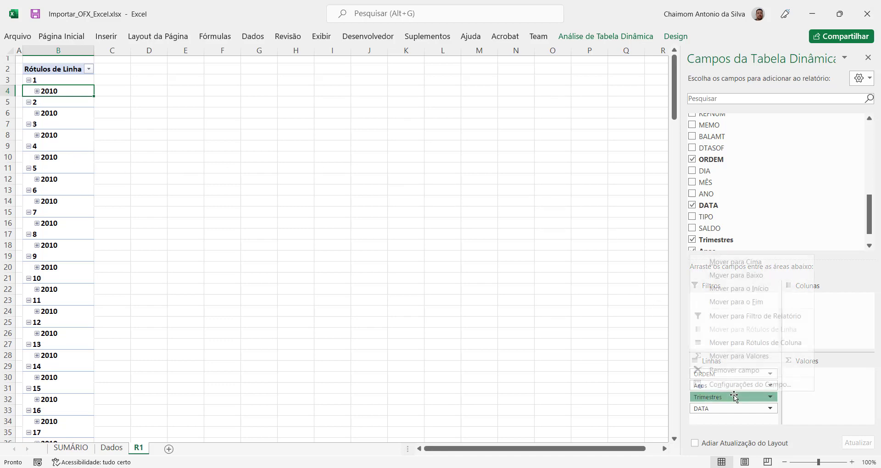
left_click(719, 207)
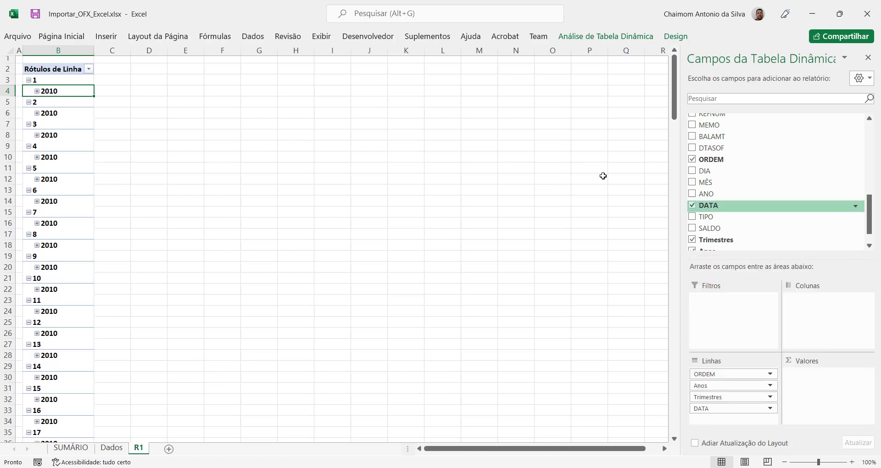
left_click(628, 39)
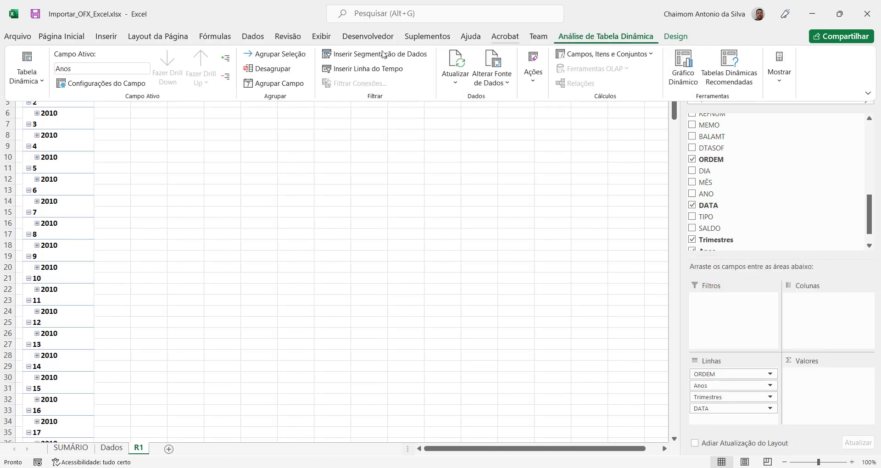
left_click(288, 72)
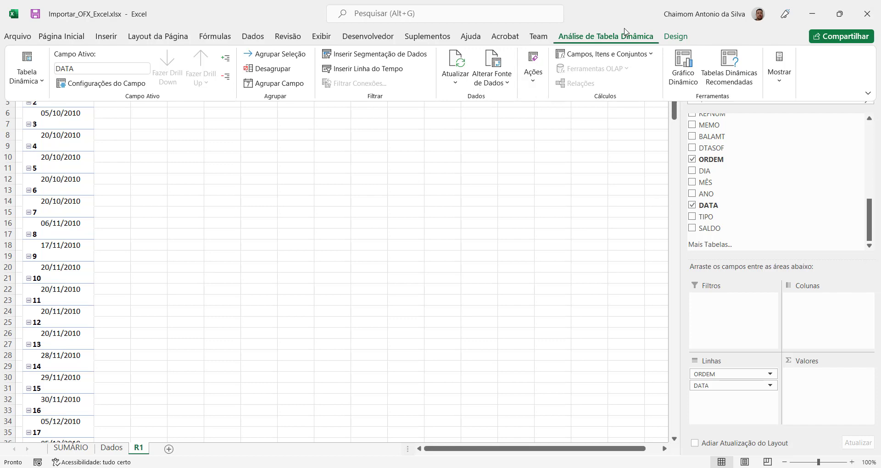
left_click(328, 299)
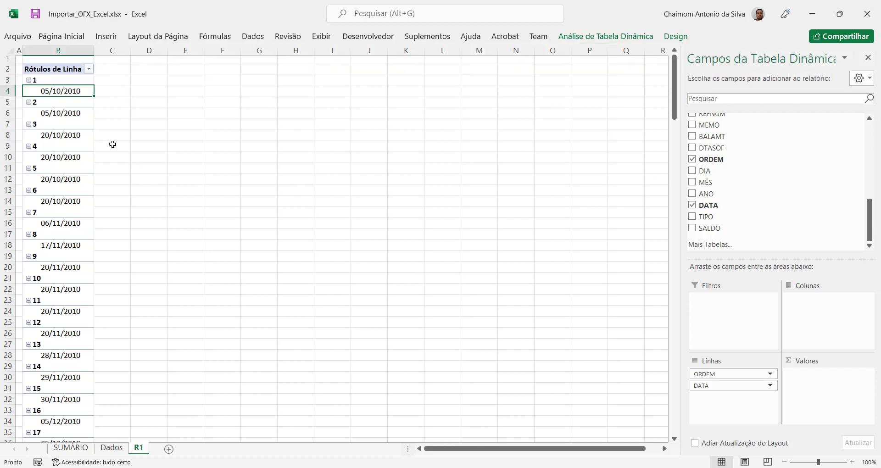
Step: Enable the classic PivotTable layout in the PivotTable's display options
right_click(72, 91)
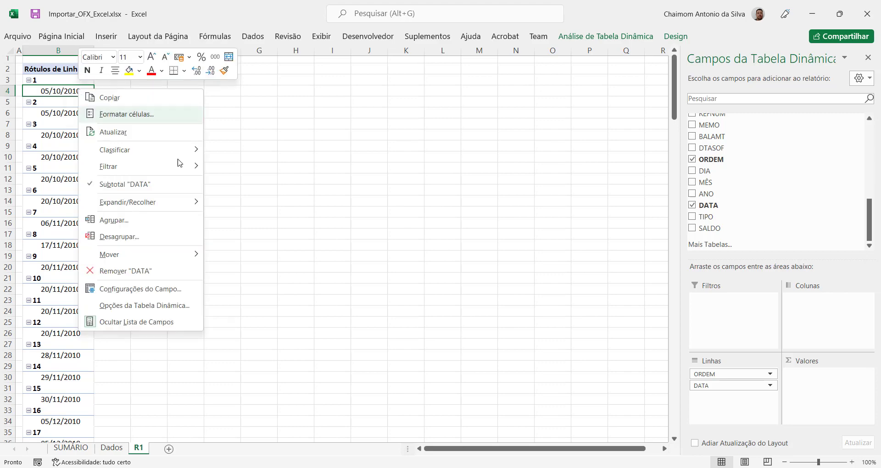
left_click(174, 307)
left_click(157, 207)
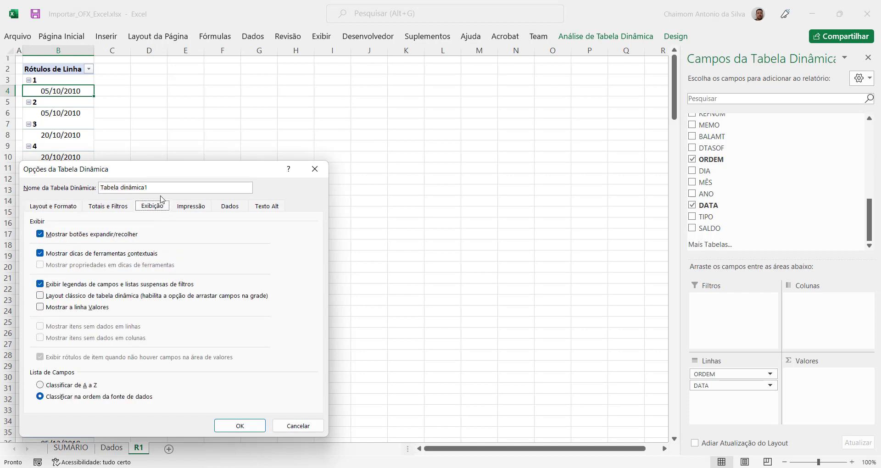
left_click(40, 296)
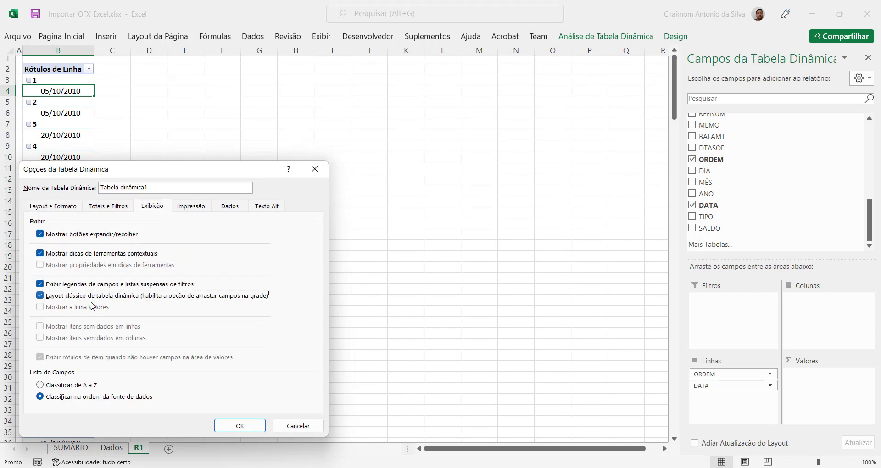
left_click(255, 429)
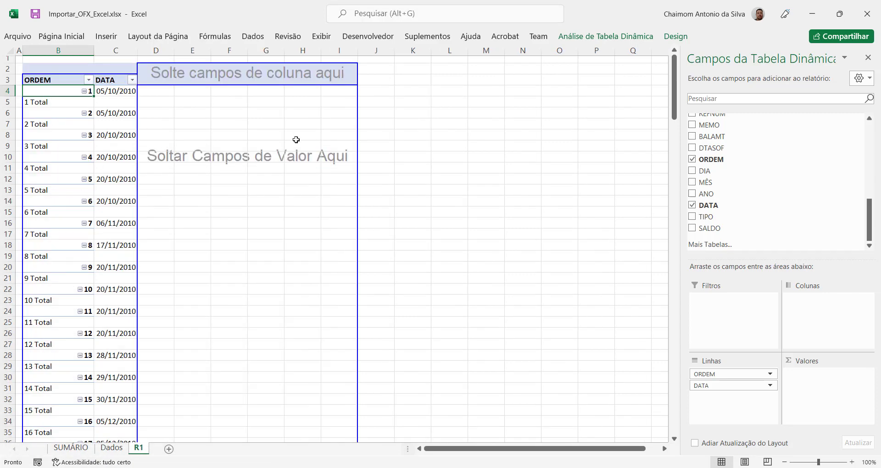
left_click(318, 115)
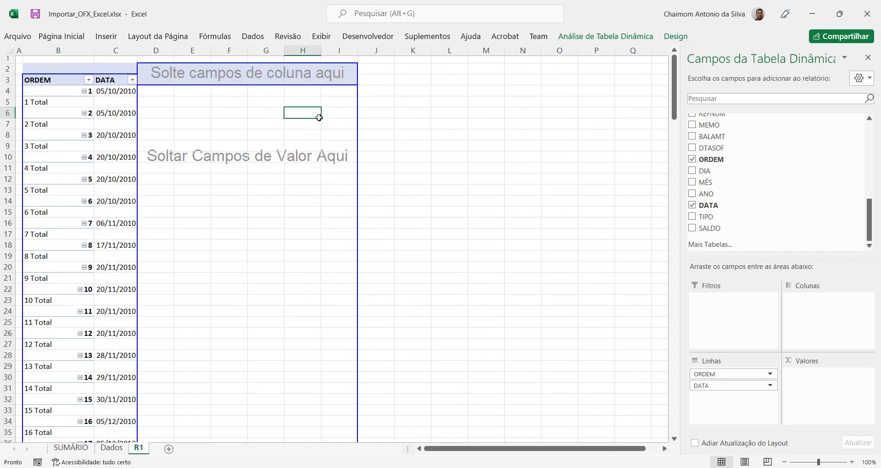
Step: Disable the classic PivotTable layout in the PivotTable's display options
right_click(115, 115)
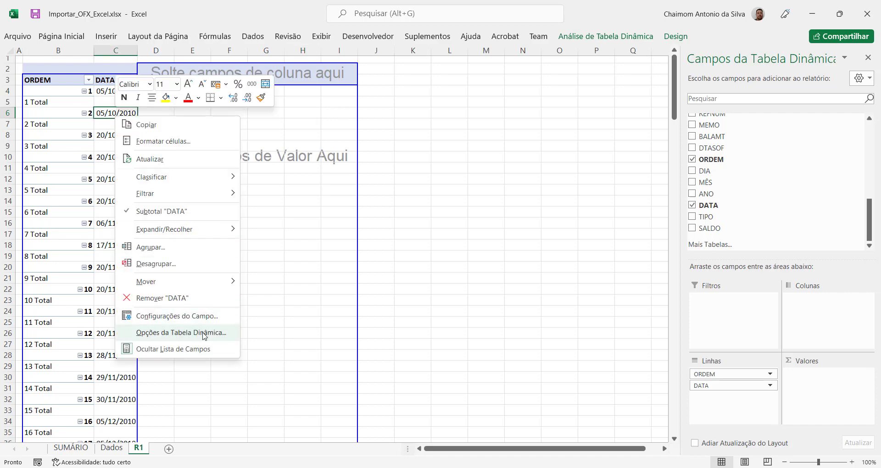
left_click(205, 336)
left_click(183, 231)
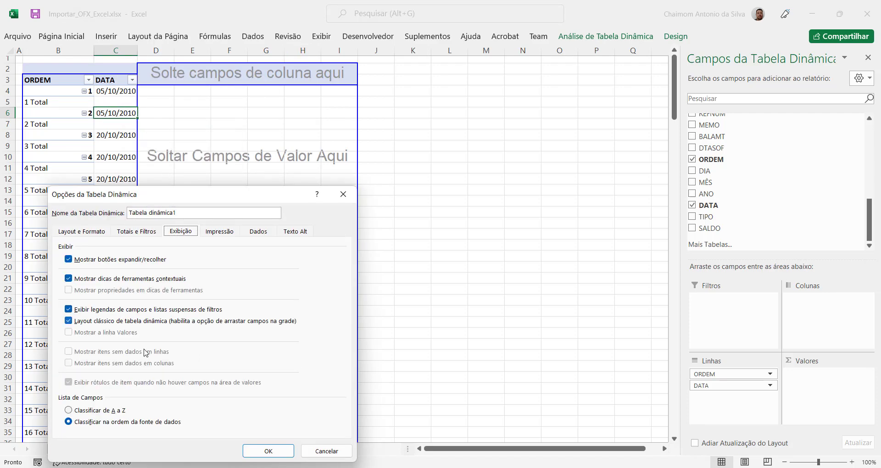
left_click(68, 320)
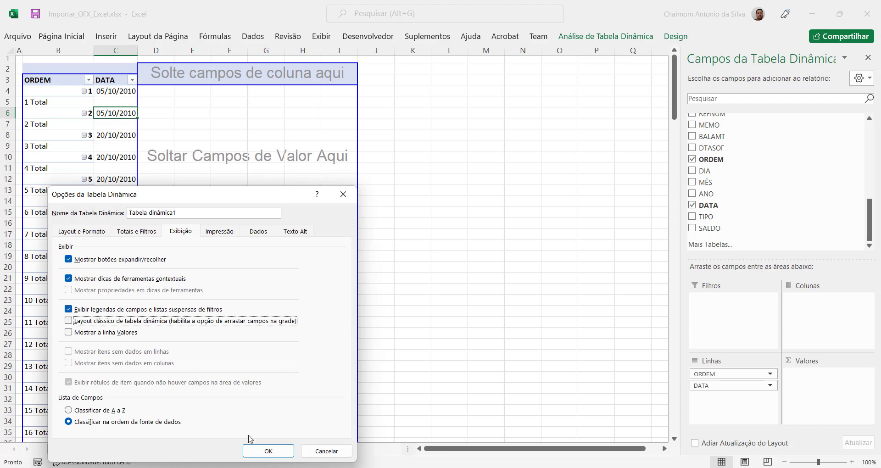
left_click(281, 453)
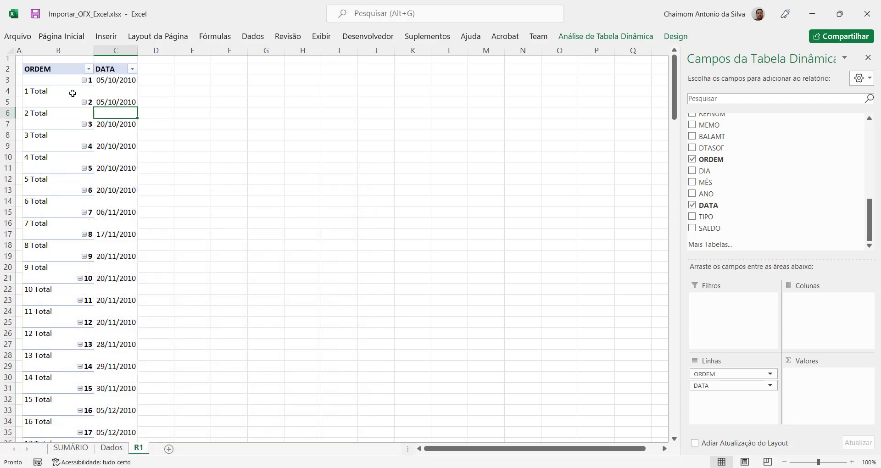
left_click(72, 93)
left_click(323, 136)
left_click(120, 106)
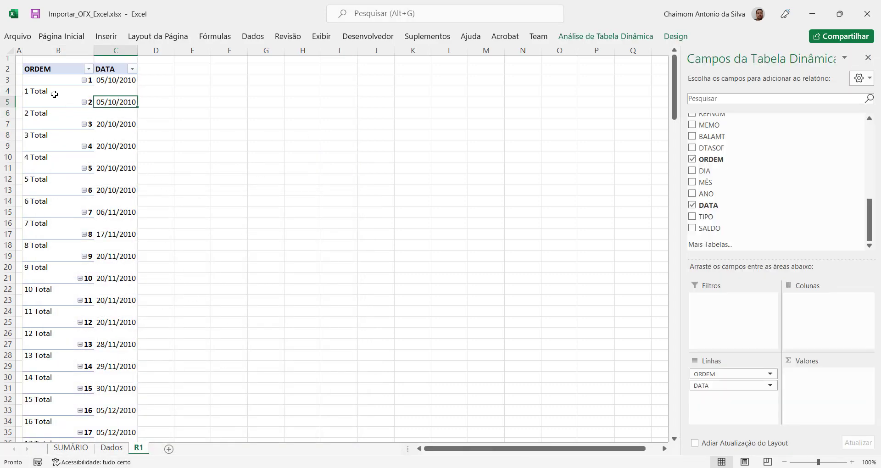
Step: Select the total rows under each ORDEM entry and remove the ORDEM subtotals from the PivotTable
left_click(22, 91)
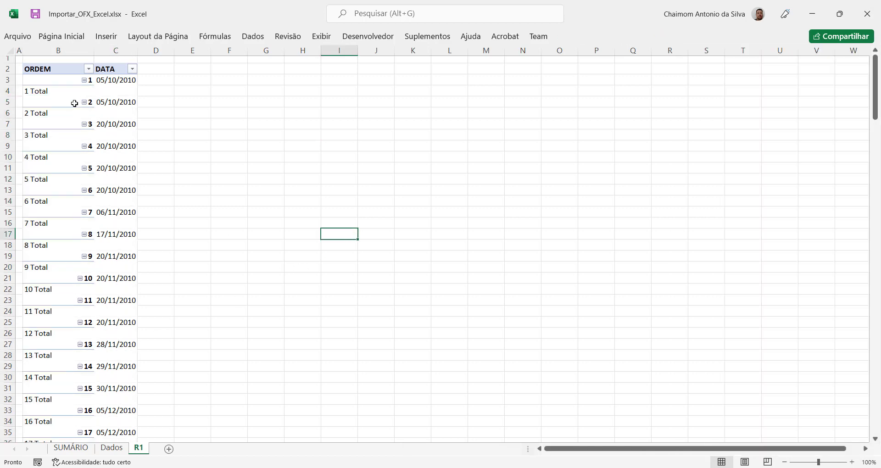
left_click(33, 90)
left_click(38, 112)
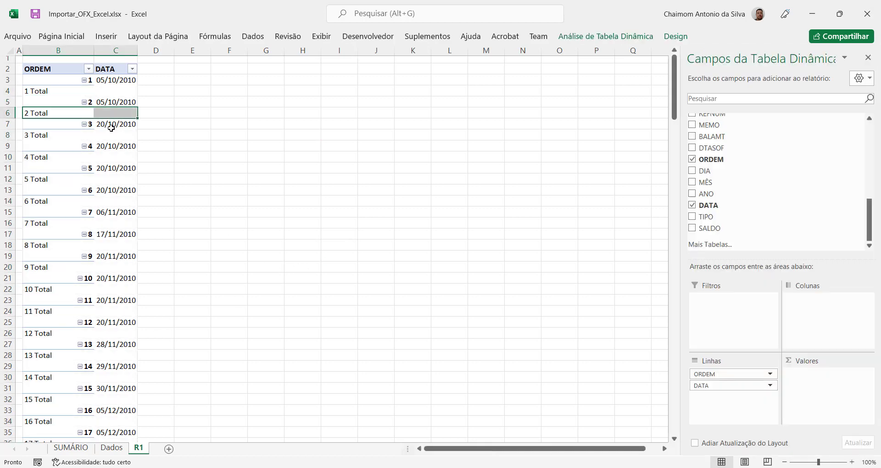
left_click(354, 211)
left_click(39, 90)
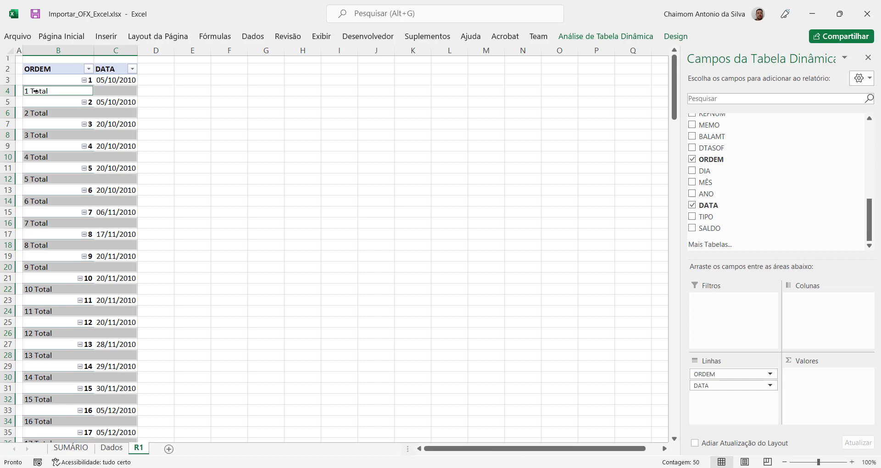
right_click(35, 91)
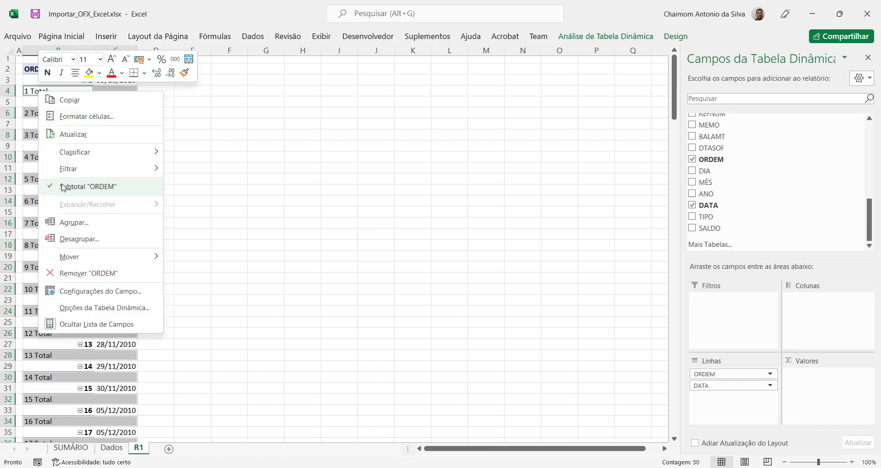
left_click(107, 187)
left_click(302, 233)
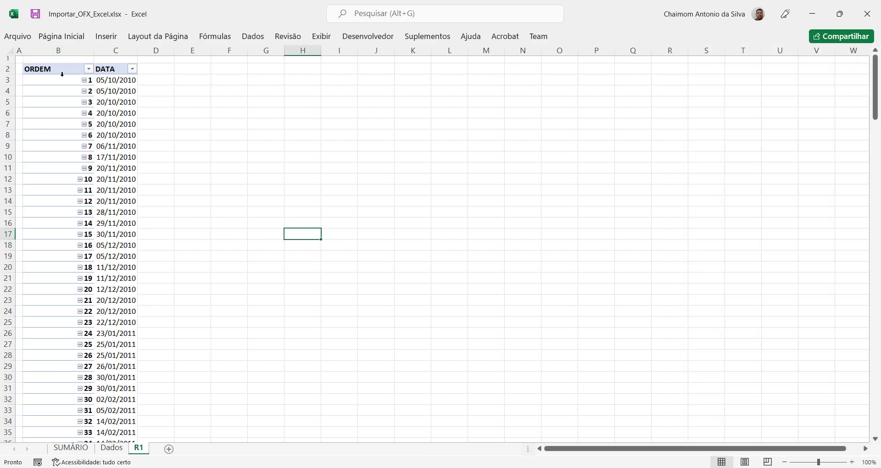
Step: Autofit the width of the ORDEM column on sheet R1 to its contents
left_click_drag(63, 79, 151, 80)
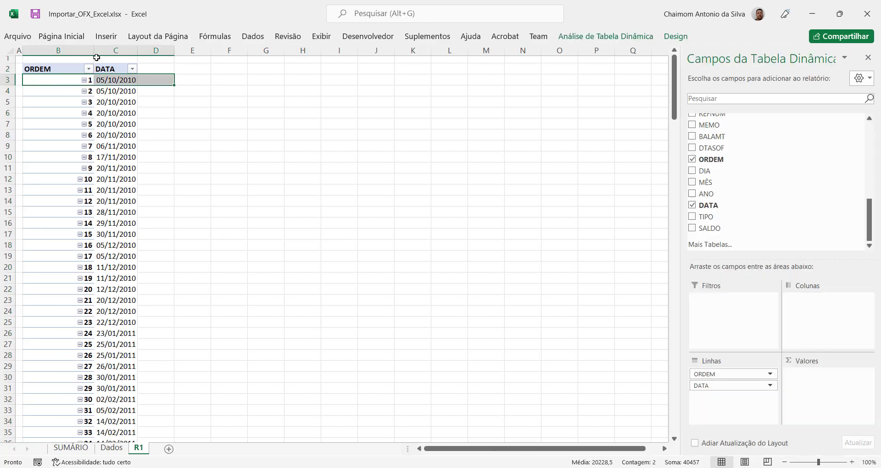
double_click(94, 52)
left_click(113, 51)
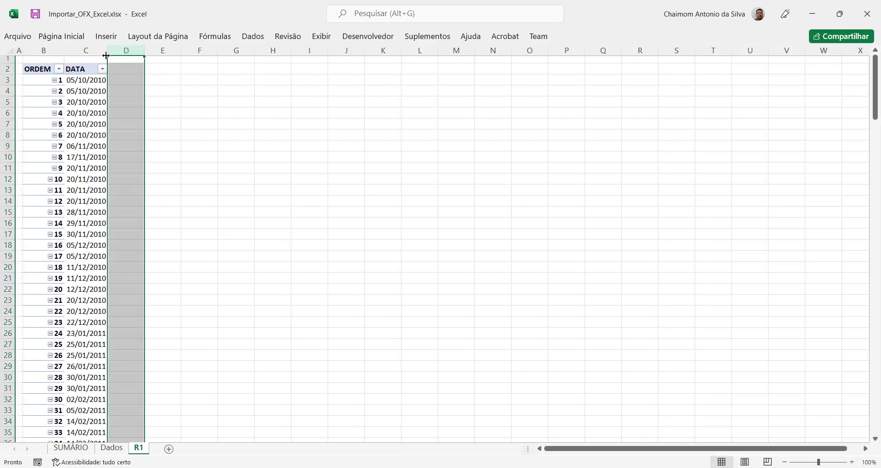
left_click(106, 56)
left_click(92, 124)
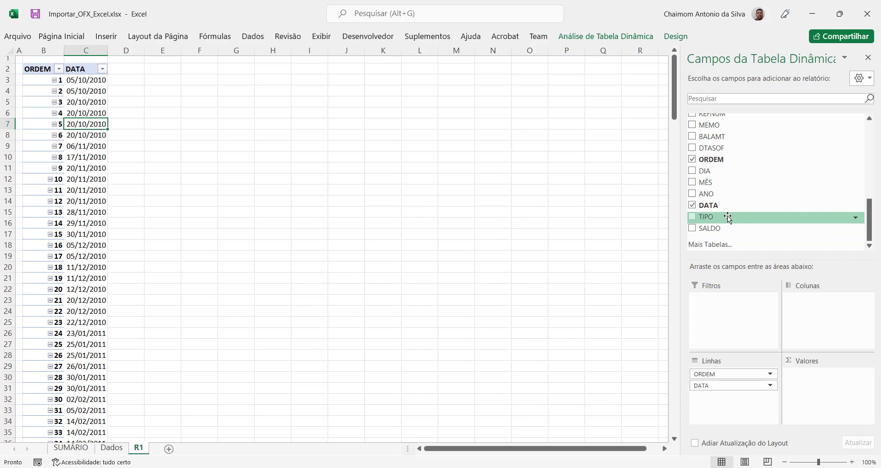
Step: Add the TIPO field to the PivotTable rows beneath DATA
left_click_drag(712, 220, 740, 404)
left_click(110, 102)
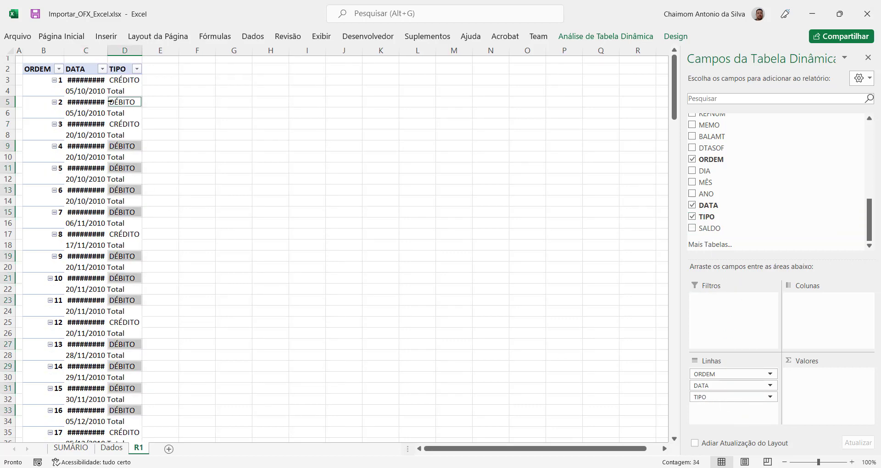
Step: Autofit the width of the DATA column on sheet R1 to its contents
double_click(108, 50)
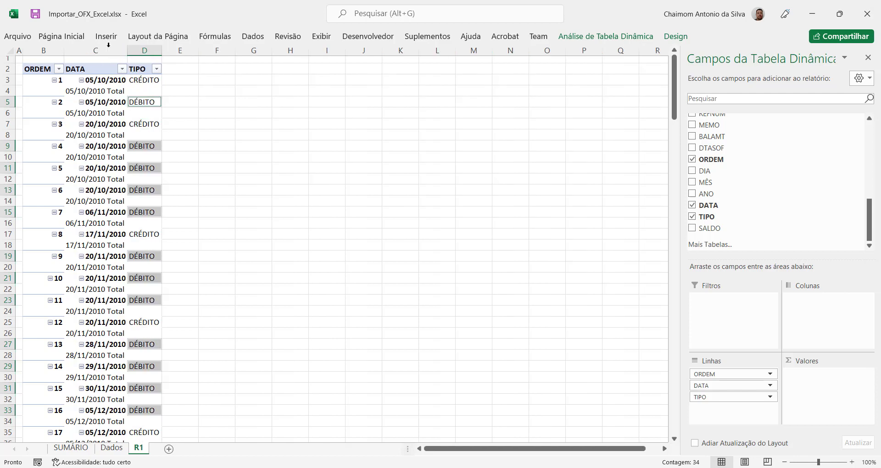
left_click(152, 81)
left_click(151, 101)
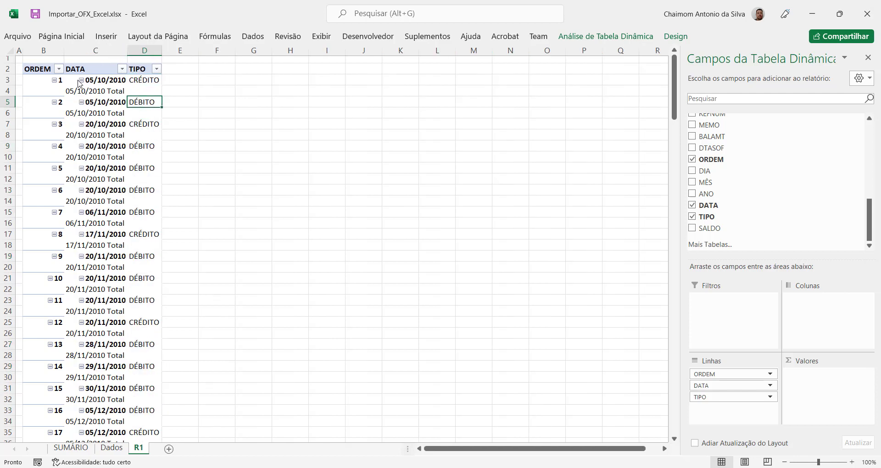
Step: Select the total rows under each DATA entry and remove the DATA subtotals from the PivotTable
left_click(67, 91)
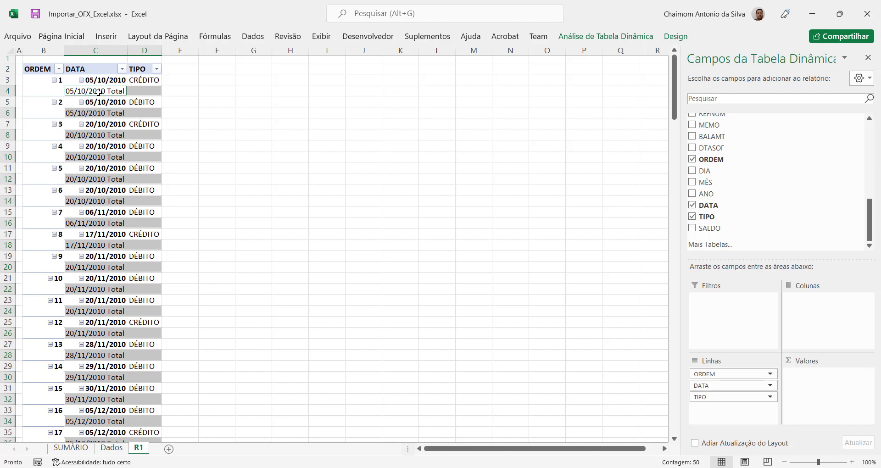
left_click(142, 80)
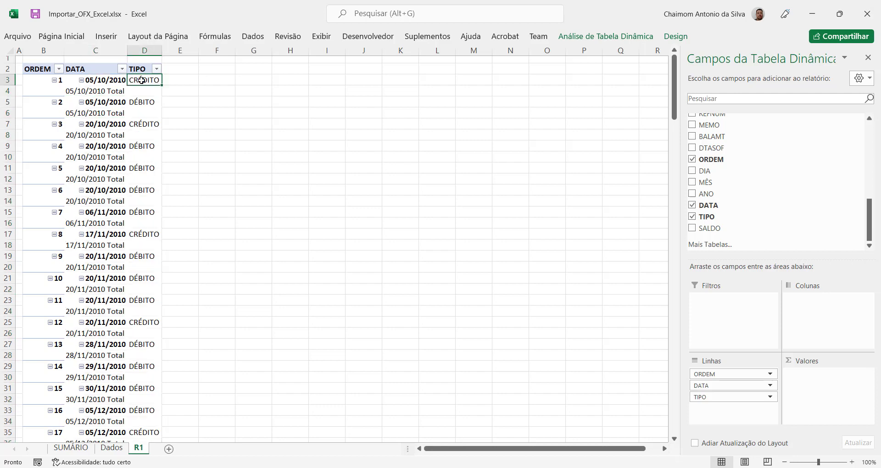
left_click(98, 91)
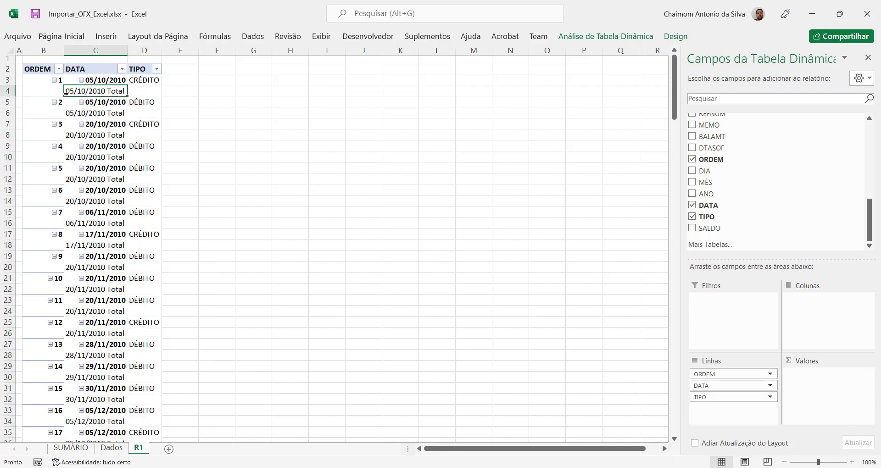
left_click(68, 91)
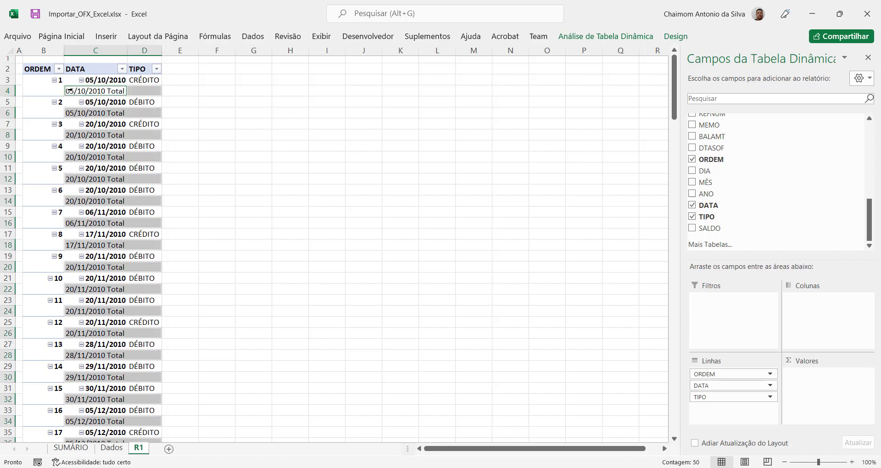
left_click(290, 146)
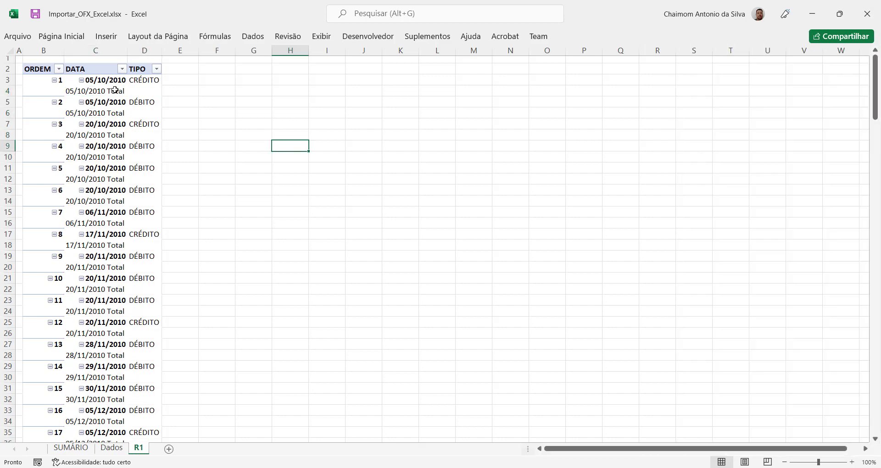
left_click(68, 91)
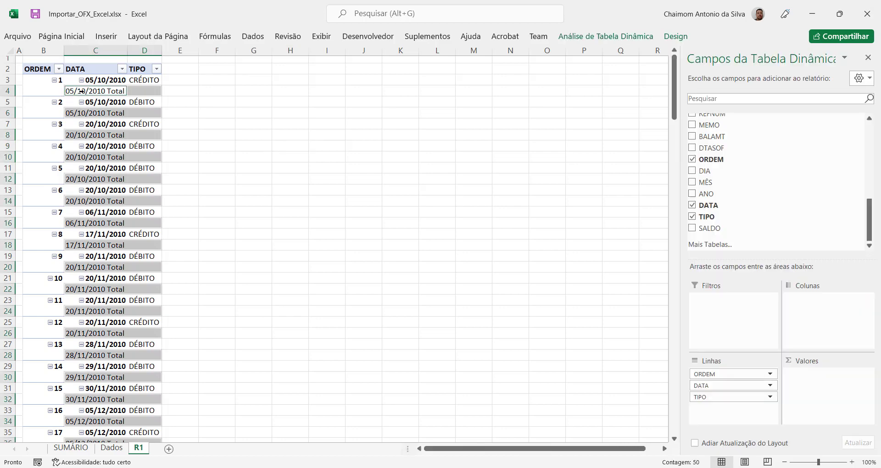
left_click(386, 232)
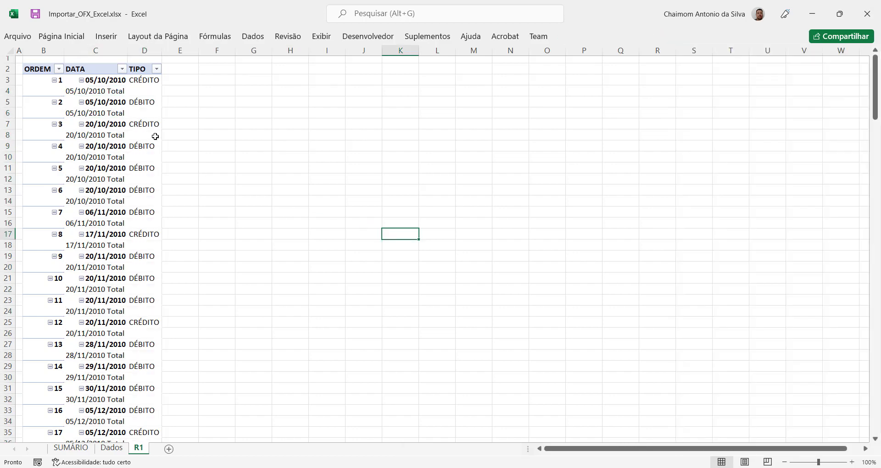
left_click(72, 91)
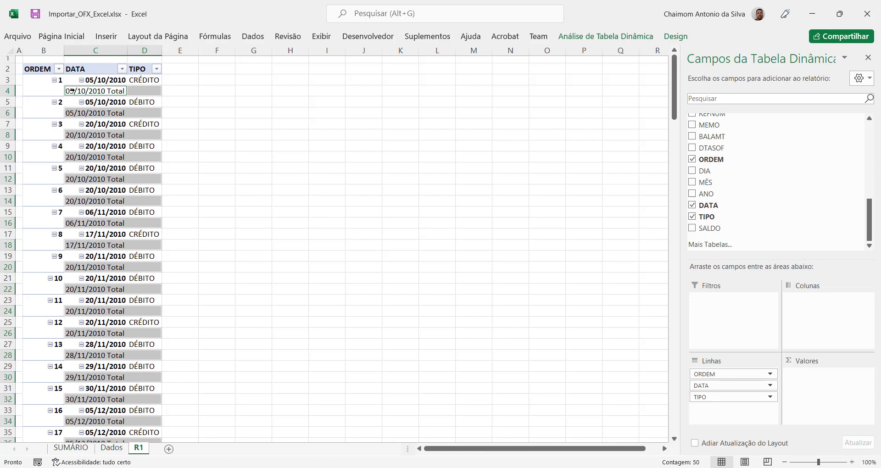
right_click(73, 91)
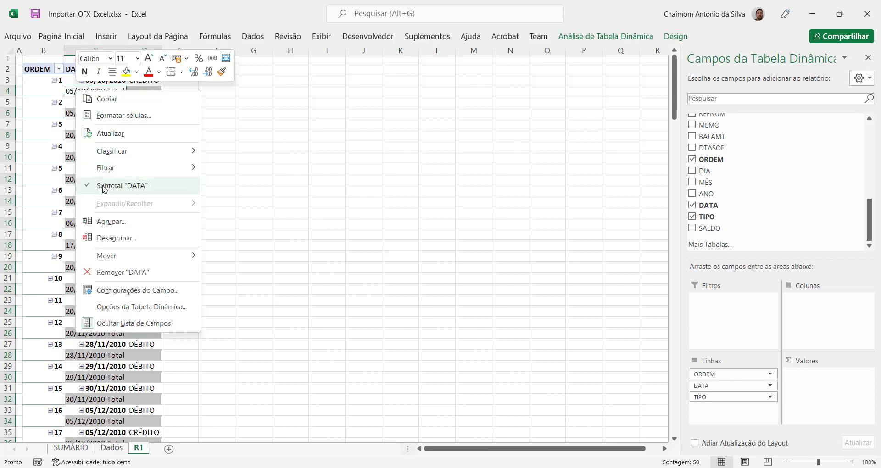
left_click(118, 186)
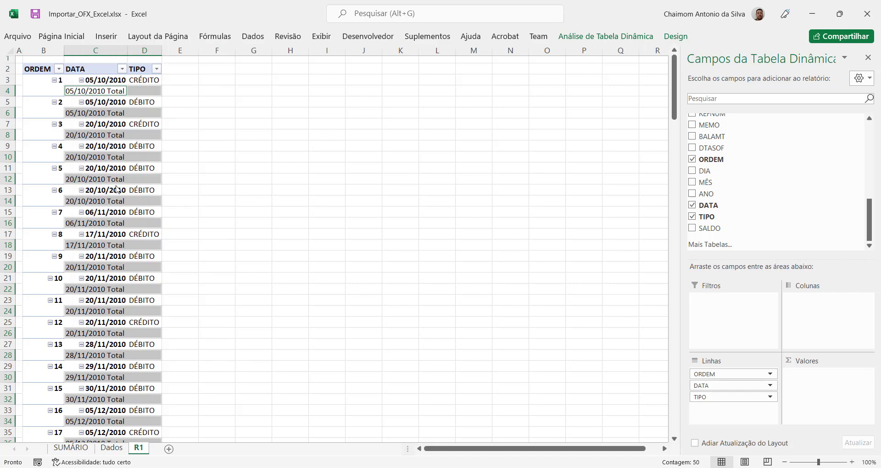
left_click(102, 83)
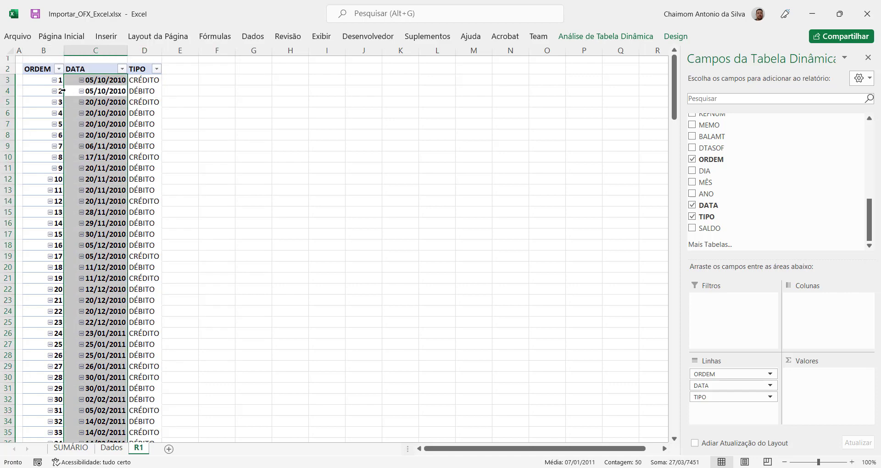
left_click(161, 96)
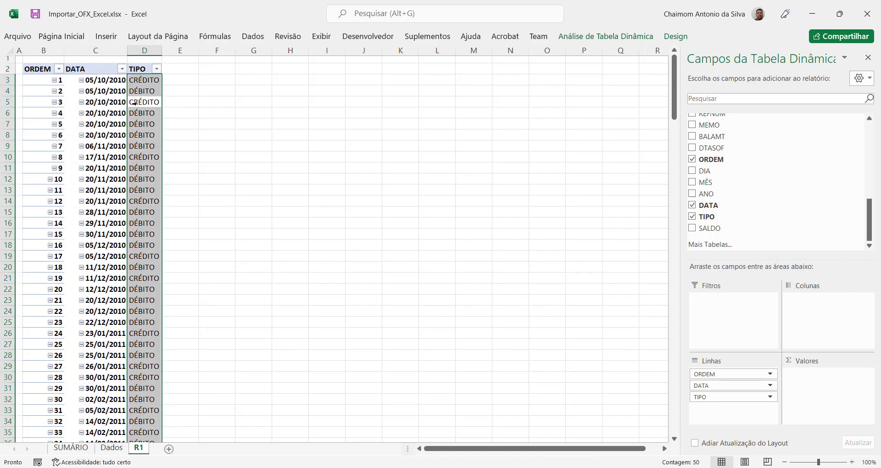
left_click(156, 99)
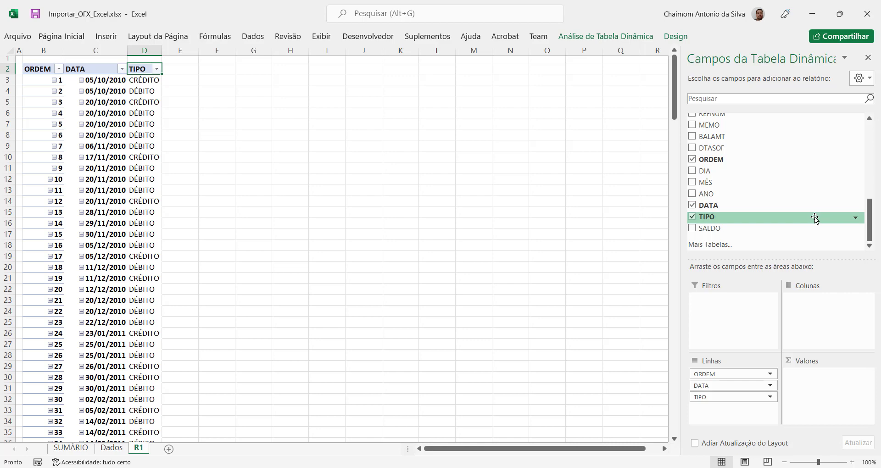
Step: Check the MEMO column on sheet Dados and add the MEMO field to the R1 PivotTable rows beneath TIPO
scroll(753, 221, "up", 2)
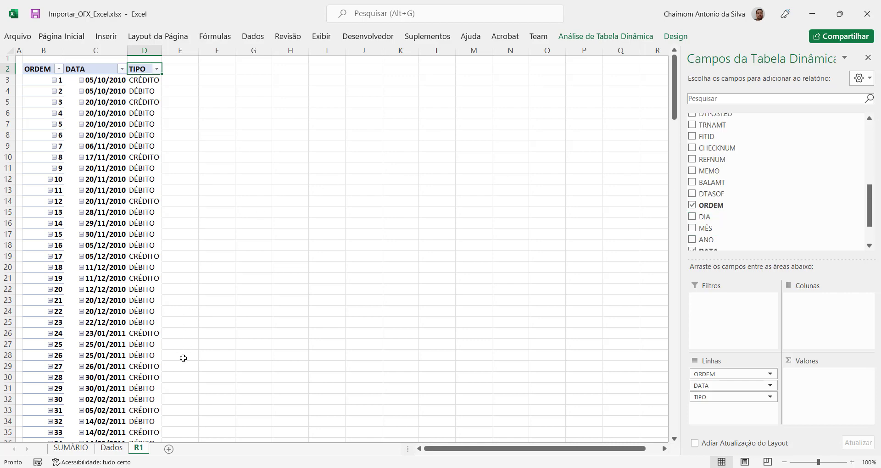
left_click(115, 449)
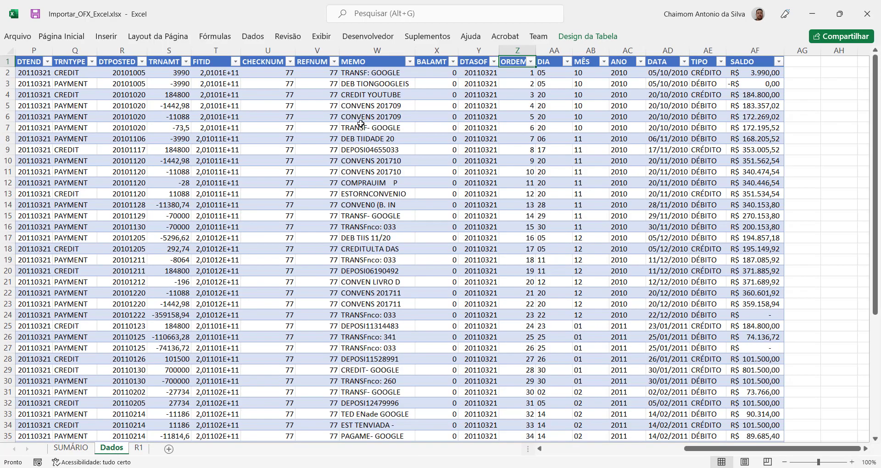
left_click(374, 51)
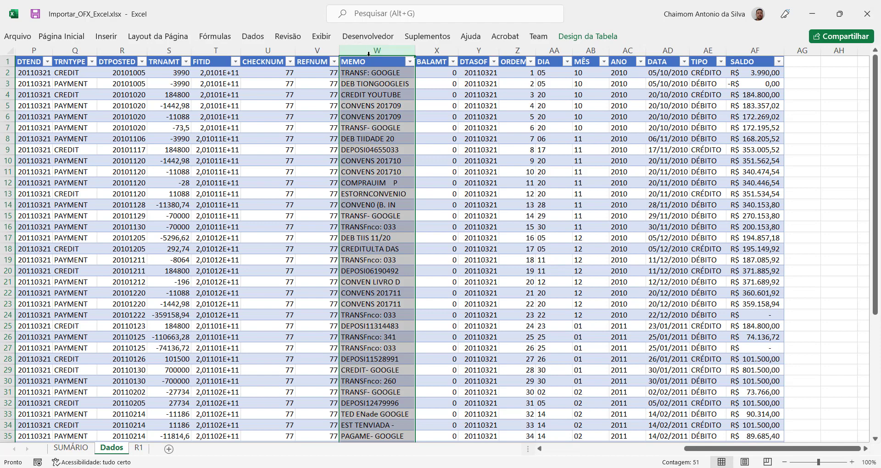
left_click_drag(383, 74, 380, 316)
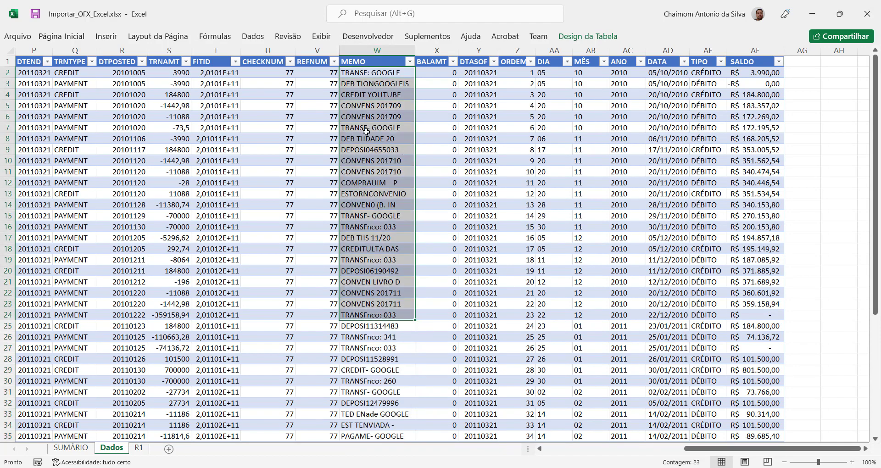
left_click(138, 448)
scroll(788, 222, "up", 2)
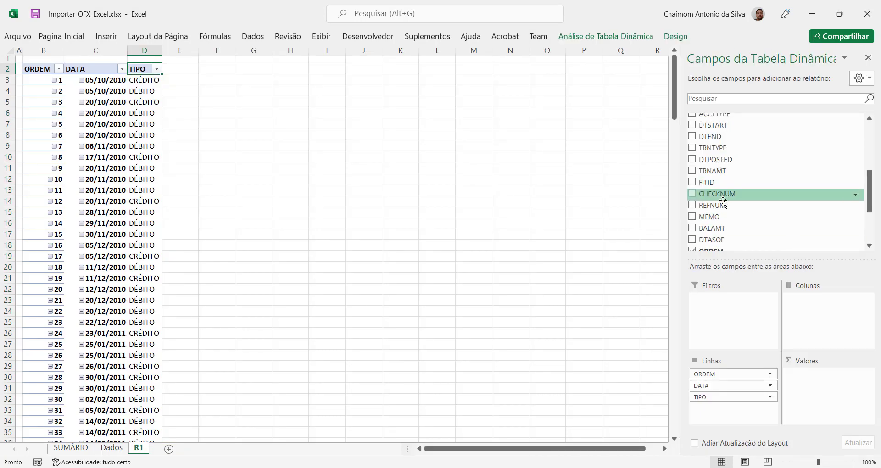
left_click_drag(720, 217, 759, 413)
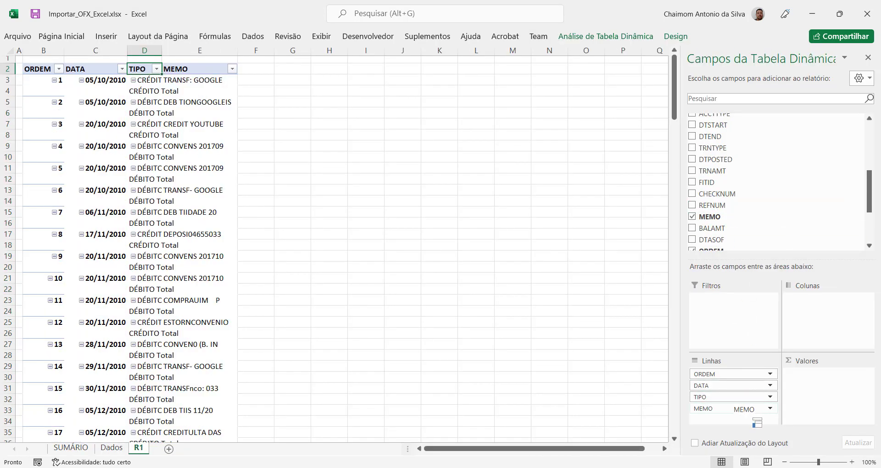
left_click(397, 158)
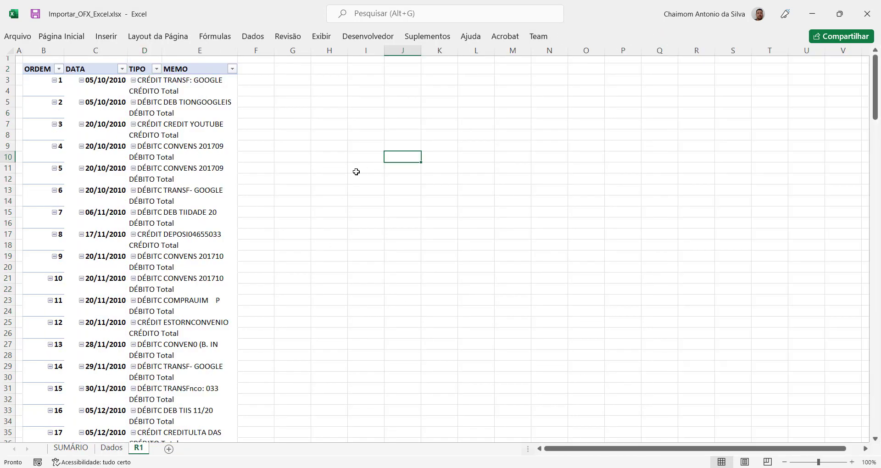
Step: Select the total rows under each TIPO entry and remove the TIPO subtotals from the PivotTable
left_click(171, 94)
left_click(138, 91)
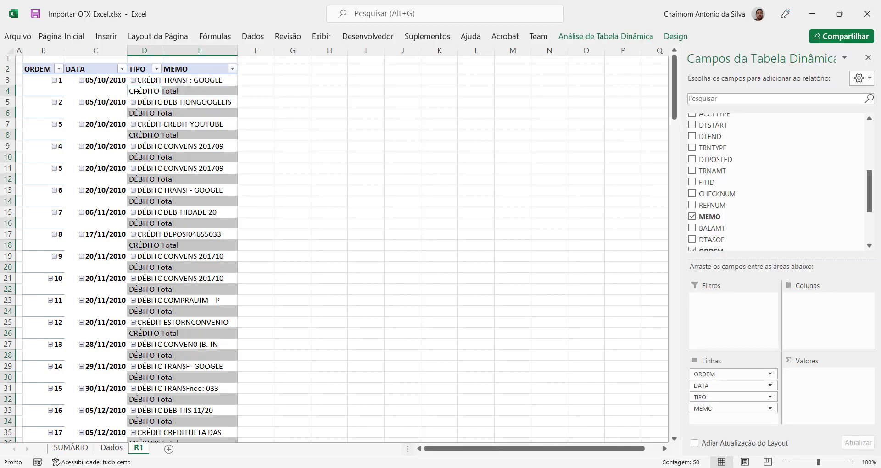
left_click(261, 101)
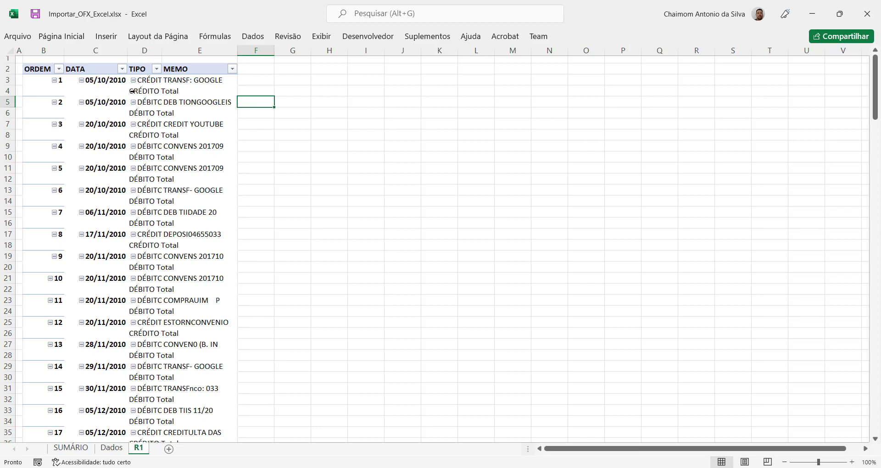
left_click(132, 91)
right_click(133, 91)
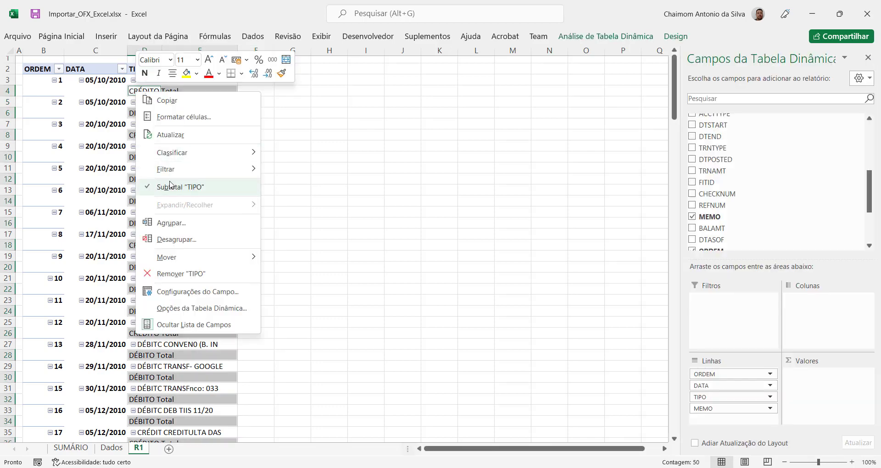
left_click(184, 188)
left_click(388, 206)
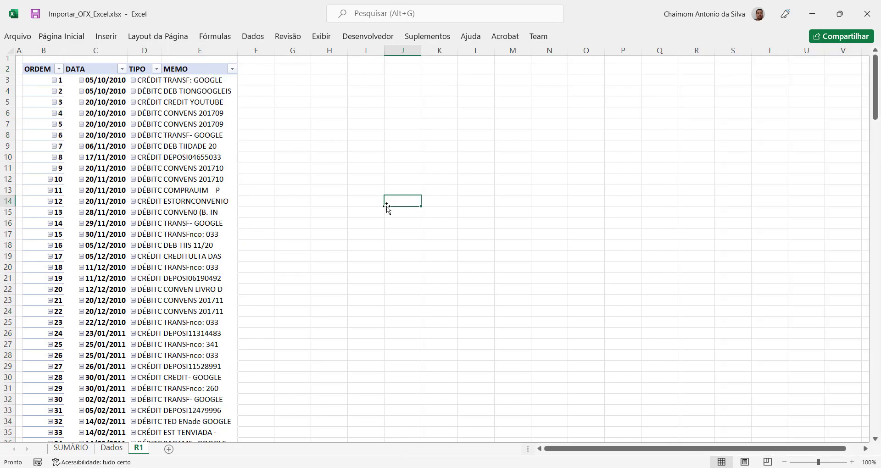
Step: Autofit the MEMO column on sheet R1 and rename its PivotTable header to DESCRIÇÃO
double_click(238, 51)
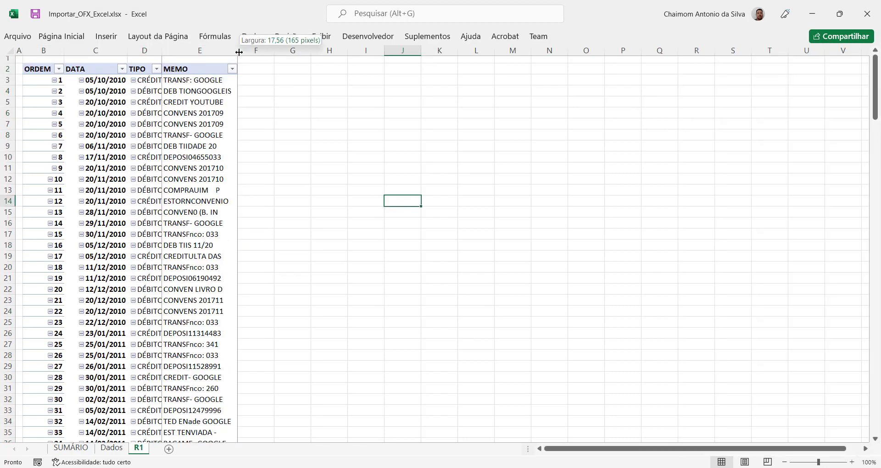
left_click(204, 69)
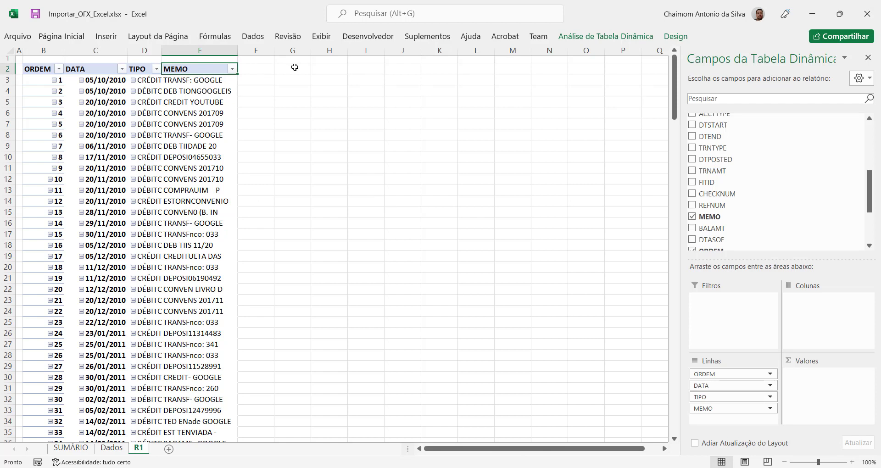
key("F2")
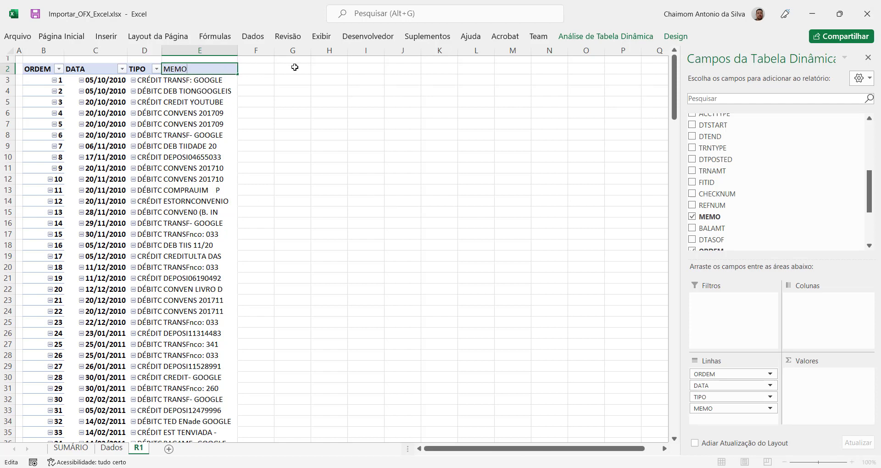
key("Escape")
key("F2")
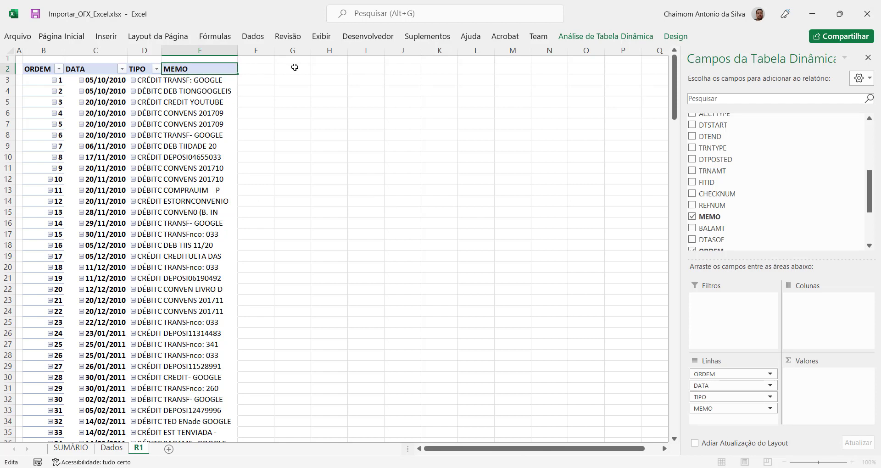
key("Escape")
key("F2")
key("BackSpace")
key("BackSpace")
key("BackSpace")
key("BackSpace")
type("DESCRI")
key("Tab")
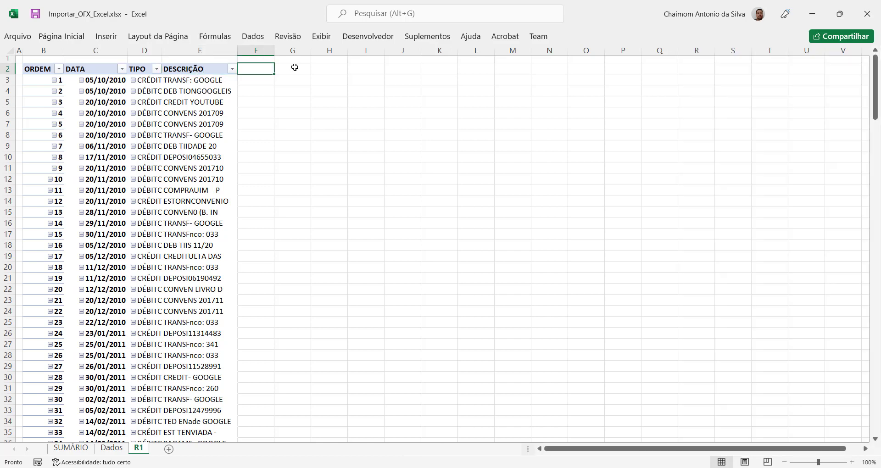
Step: Check the TRNAMT column on sheet Dados and add the TRNAMT field to the R1 PivotTable rows beneath DESCRIÇÃO
key("Left")
key("Left")
key("Left")
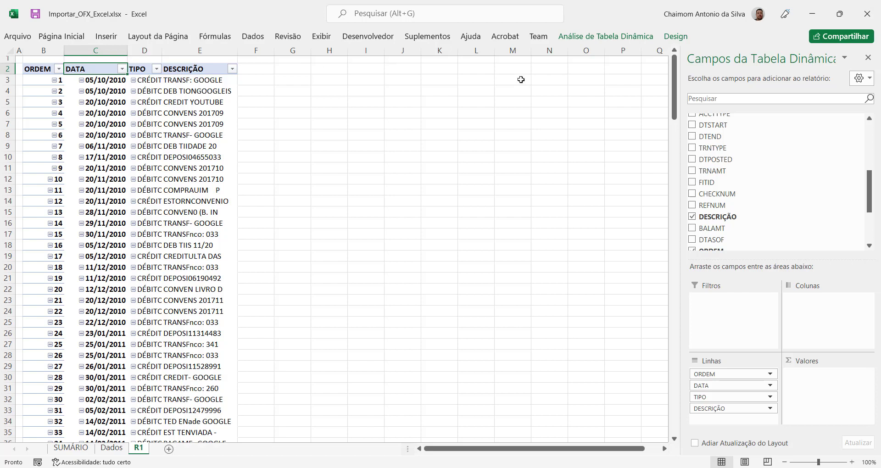
scroll(823, 221, "down", 2)
scroll(823, 220, "down", 2)
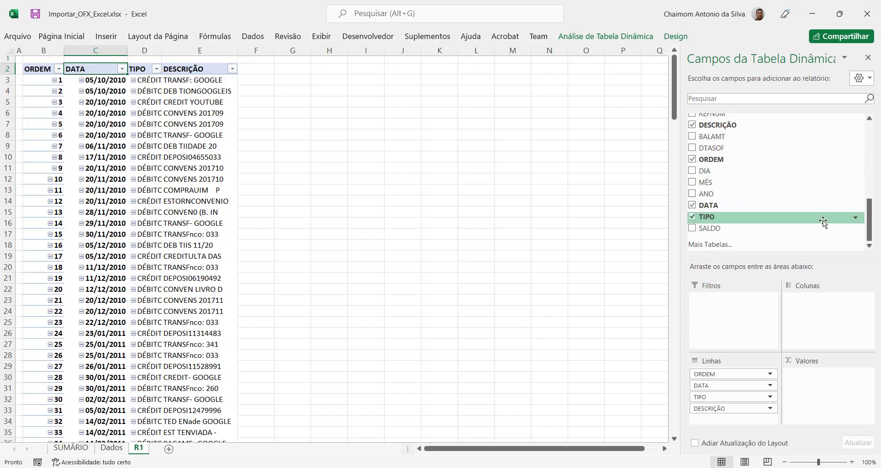
left_click(111, 448)
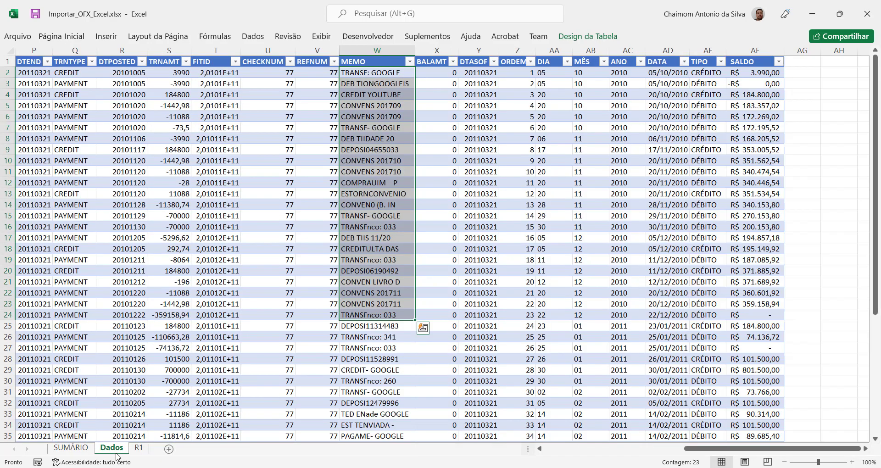
left_click(164, 54)
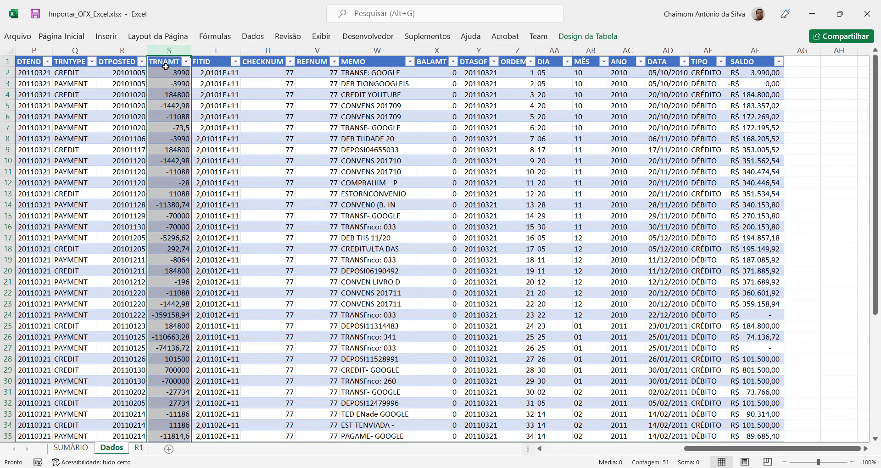
left_click(137, 449)
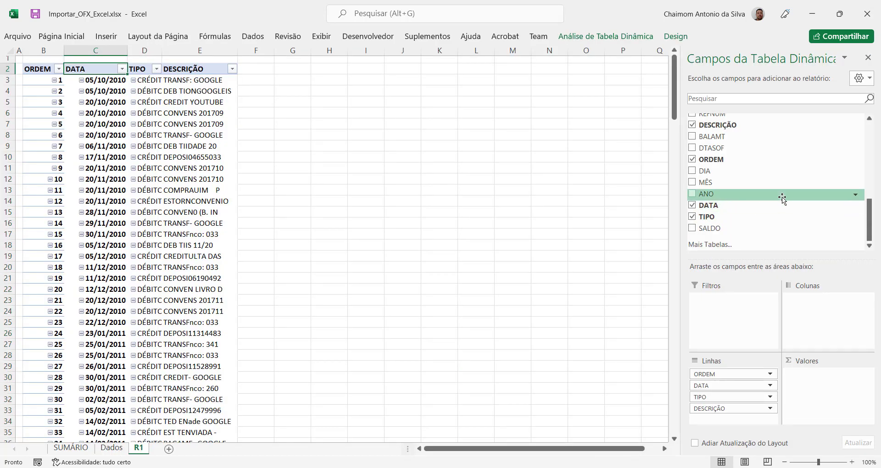
scroll(871, 220, "up", 2)
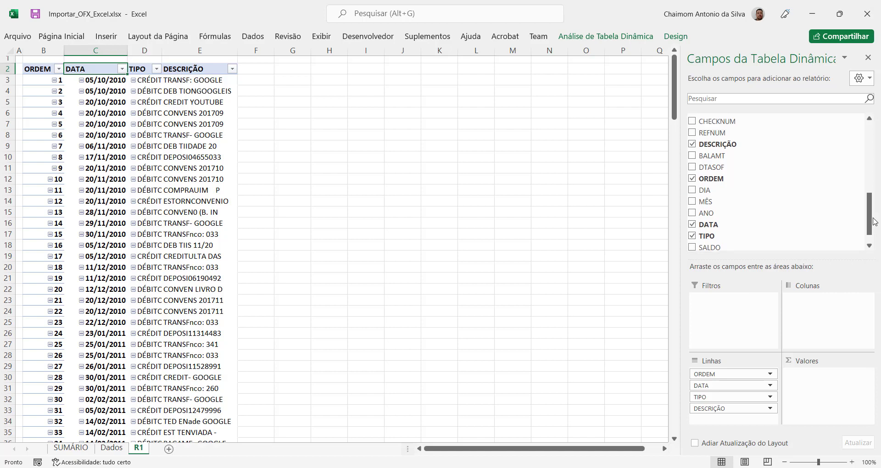
left_click_drag(874, 222, 874, 205)
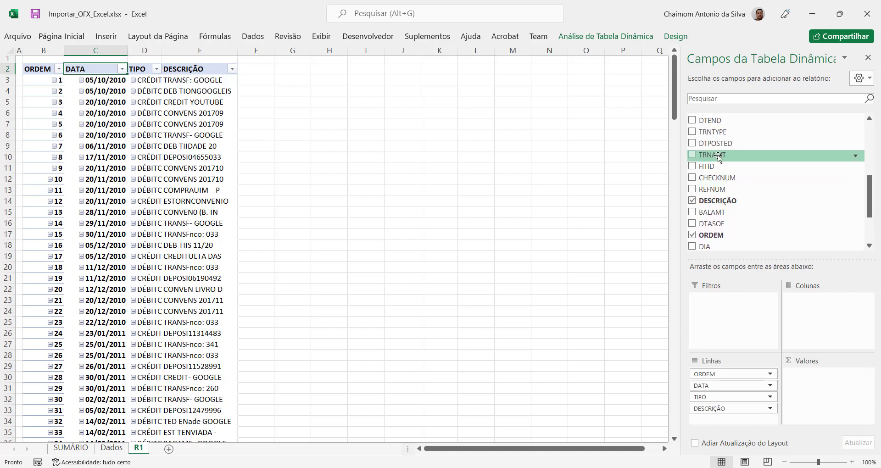
left_click_drag(721, 157, 749, 431)
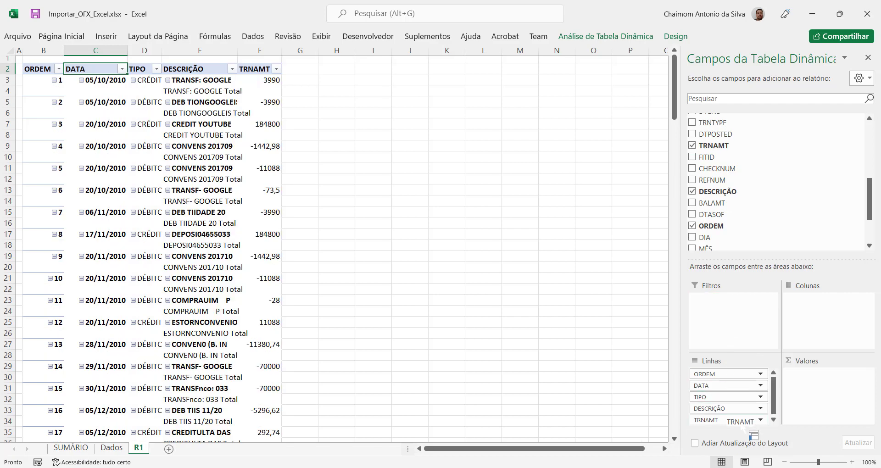
Step: Select the total rows under each DESCRIÇÃO entry and remove the DESCRIÇÃO subtotals from the PivotTable
left_click_drag(264, 81, 271, 298)
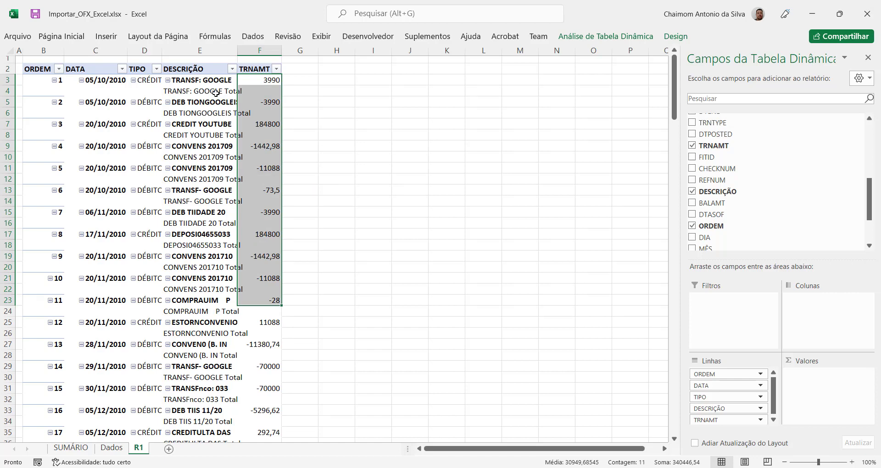
left_click(175, 90)
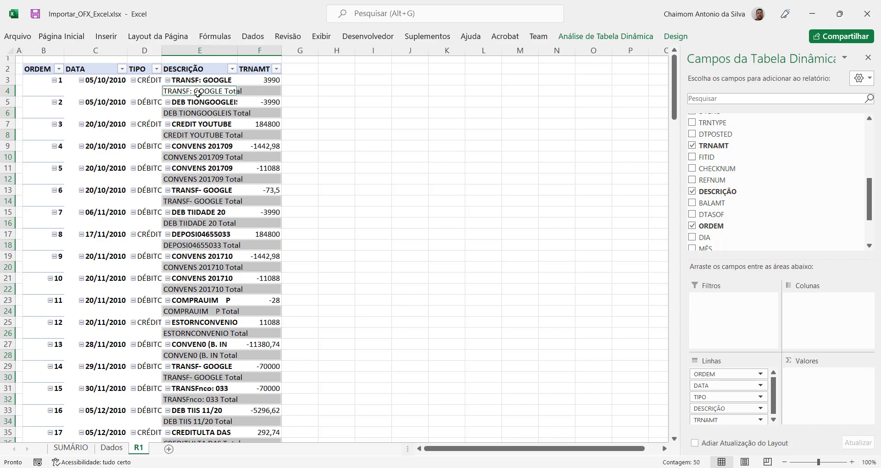
left_click(385, 137)
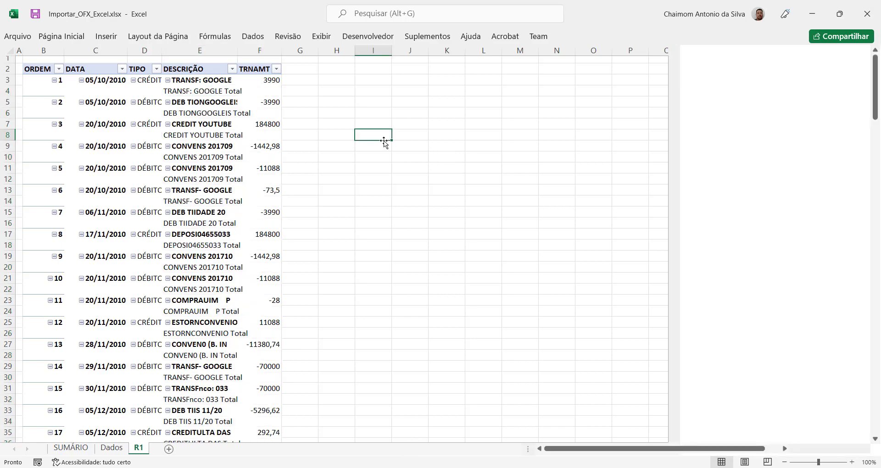
left_click(172, 90)
right_click(172, 90)
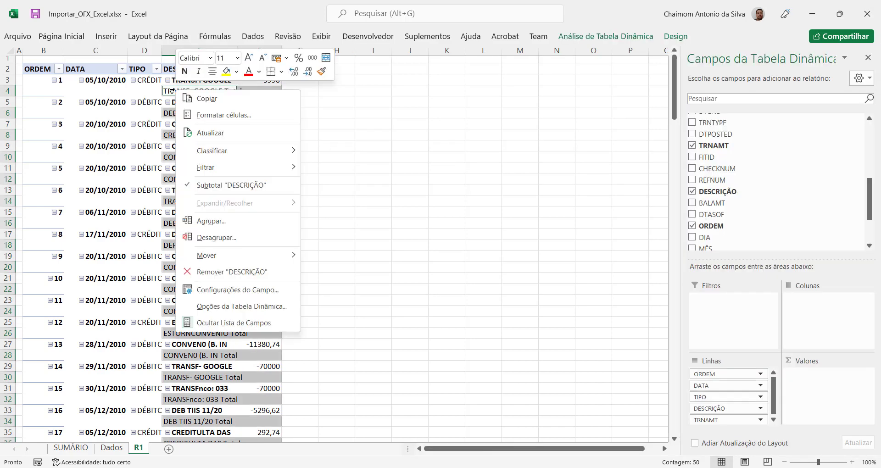
left_click(229, 183)
left_click_drag(413, 215, 411, 220)
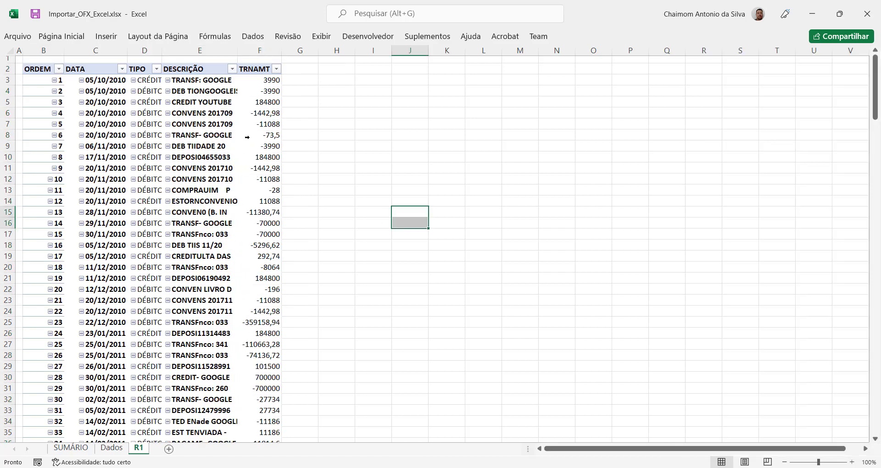
left_click(249, 136)
Step: Open the TRNAMT field's number format settings and choose the Contábil format with 2 decimal places and the R$ symbol
left_click_drag(267, 84, 265, 409)
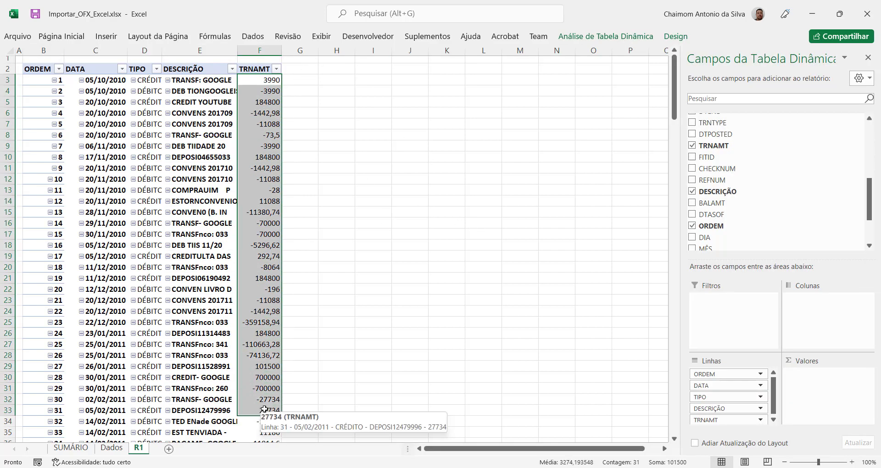
left_click(774, 419)
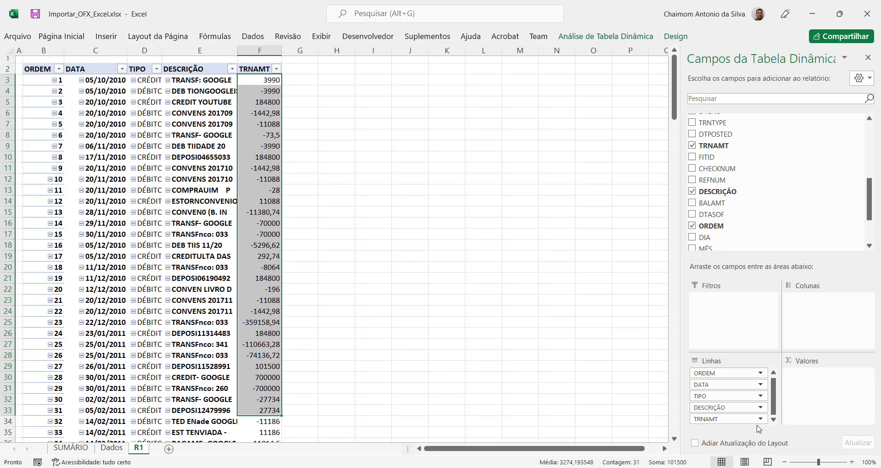
left_click(725, 419)
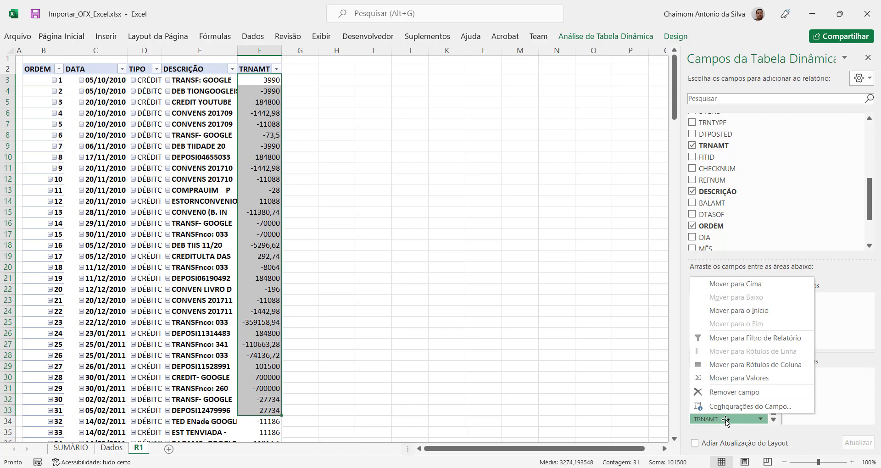
left_click(726, 419)
left_click(726, 419)
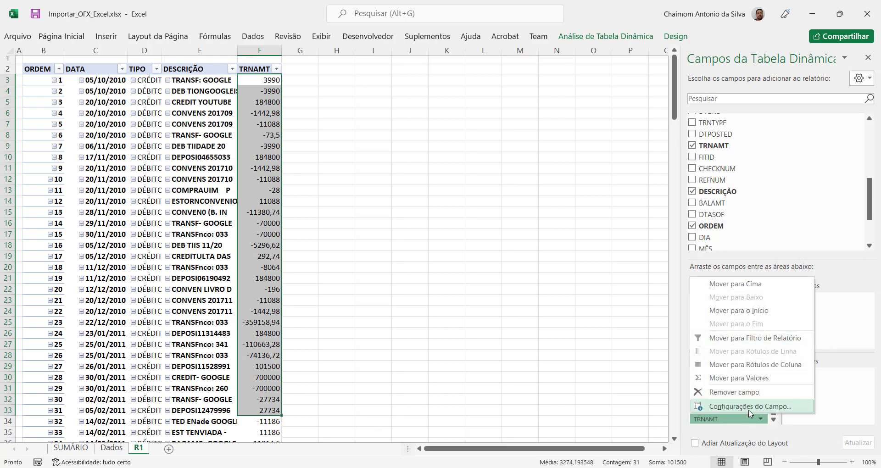
left_click(766, 409)
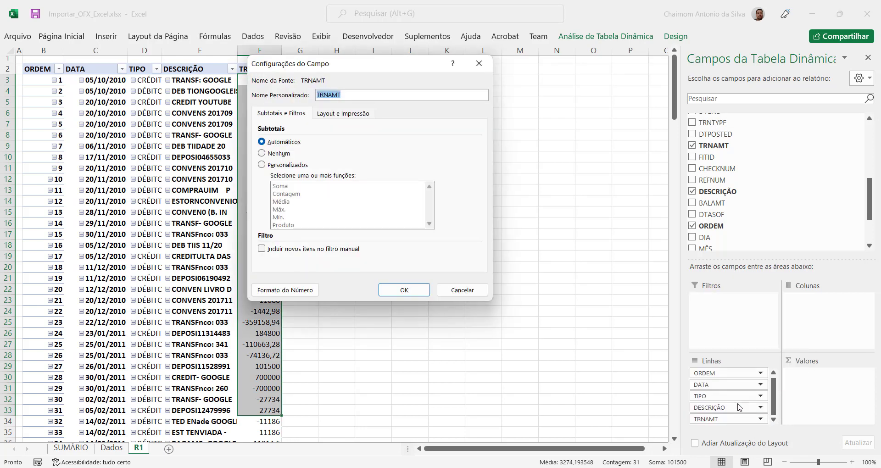
left_click(303, 297)
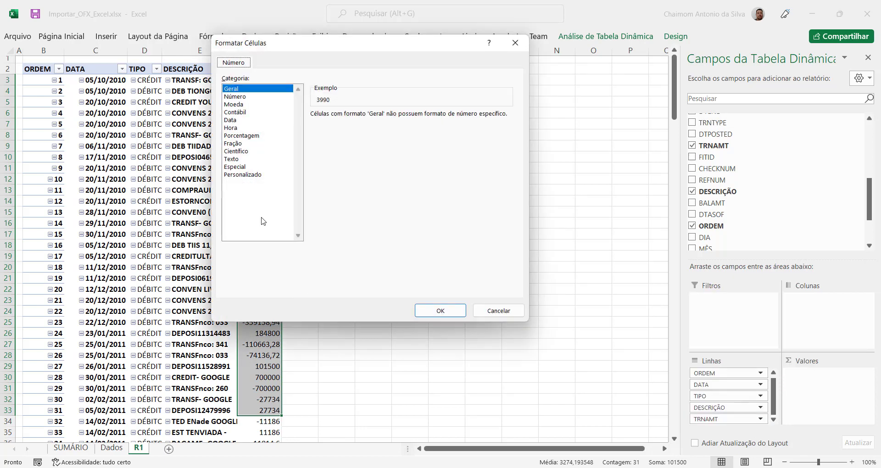
left_click(243, 113)
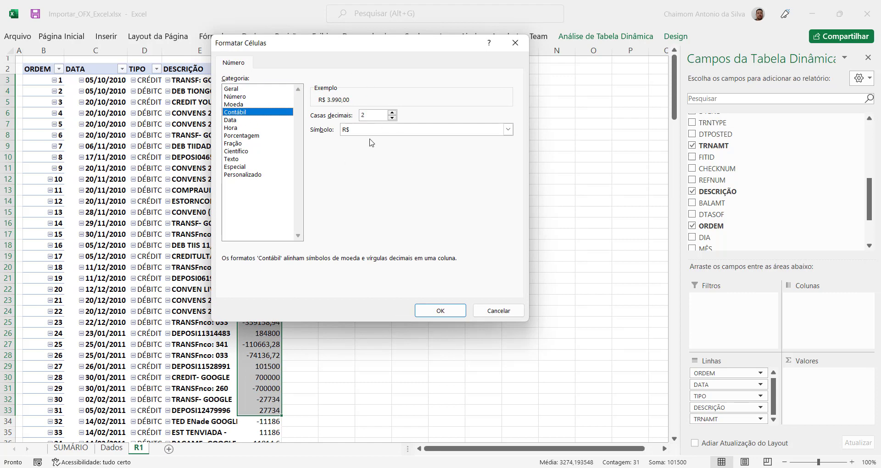
left_click(246, 178)
left_click(246, 115)
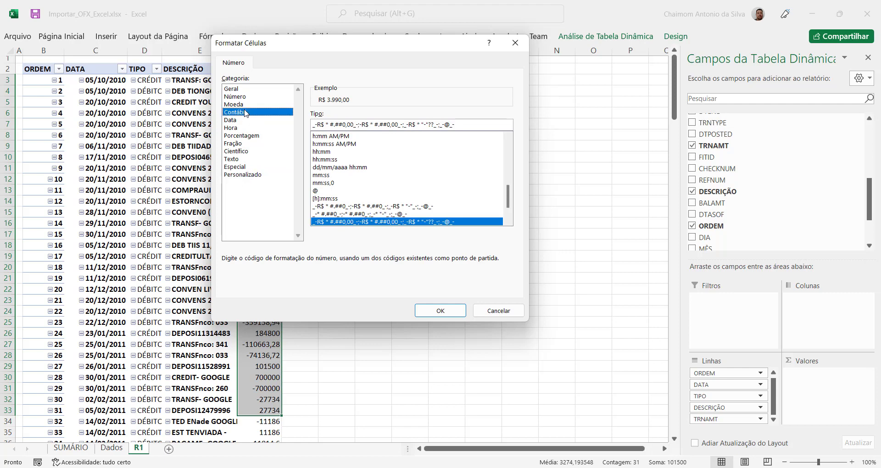
Step: Apply the custom number format [Azul]_-R$ * #.##0,00_-;[Vermelho]-R$ * #.##0,00_-;_-R$ * "-"??_-;_-@_- to the TRNAMT field
left_click(255, 177)
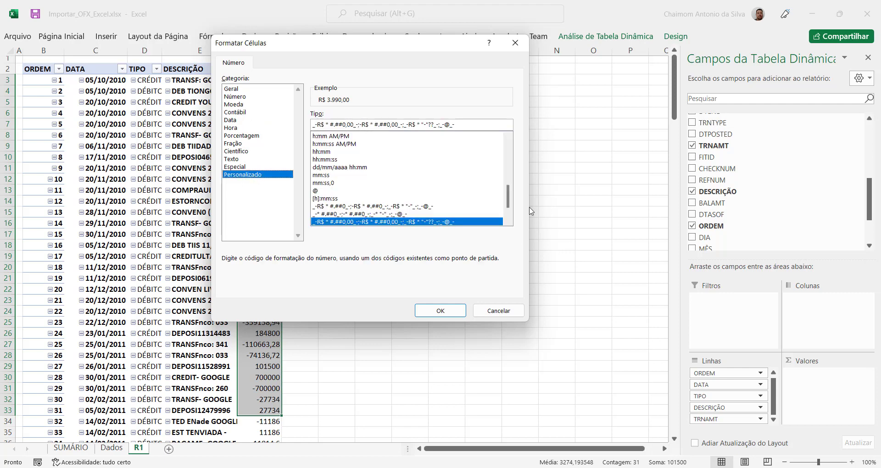
scroll(512, 218, "down", 2)
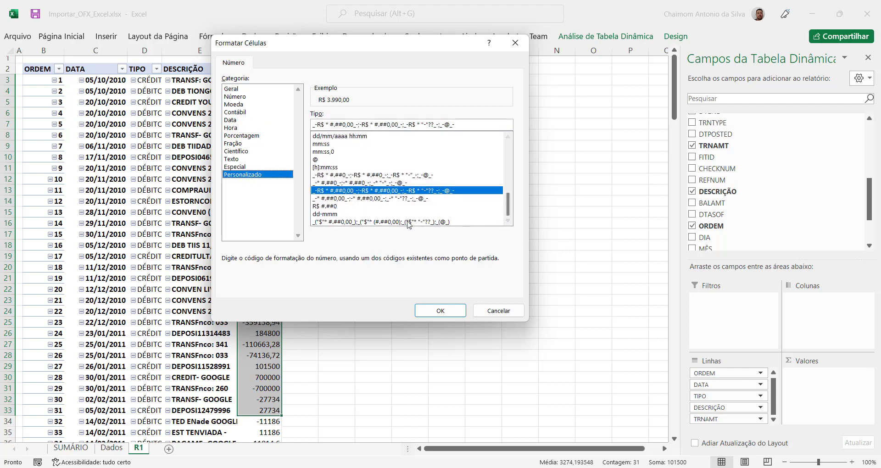
left_click(347, 184)
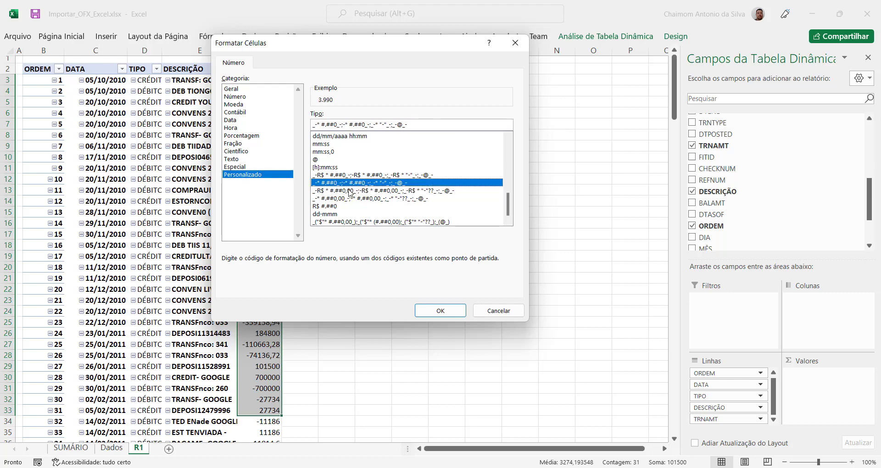
left_click(352, 192)
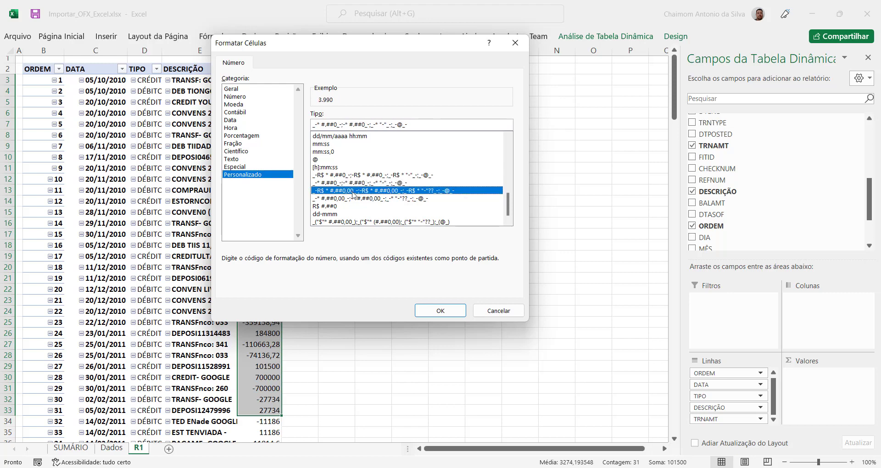
left_click(337, 125)
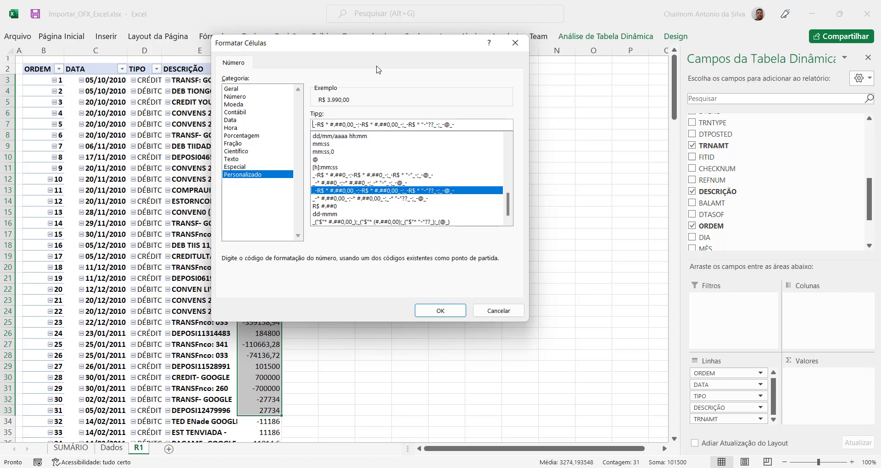
type("[]")
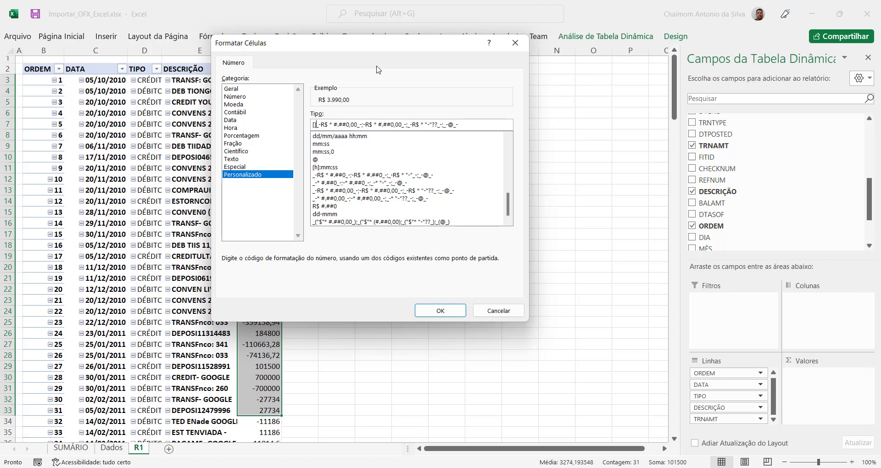
type("Az")
type("ul")
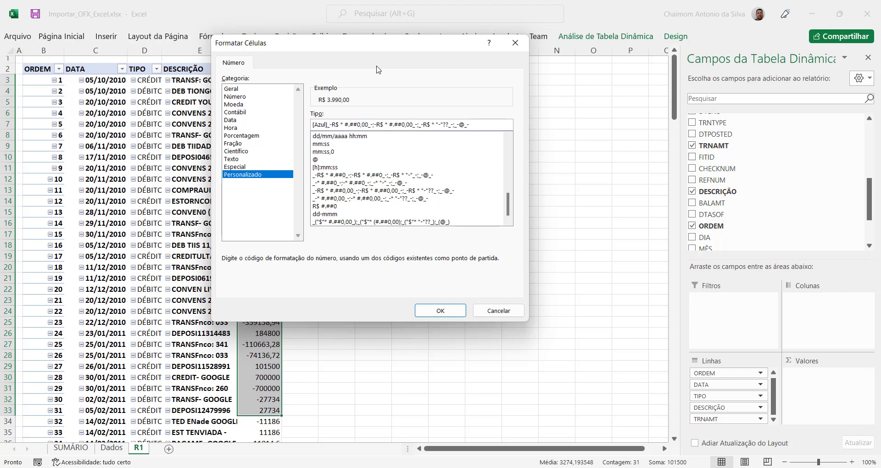
type("[]Vermelho")
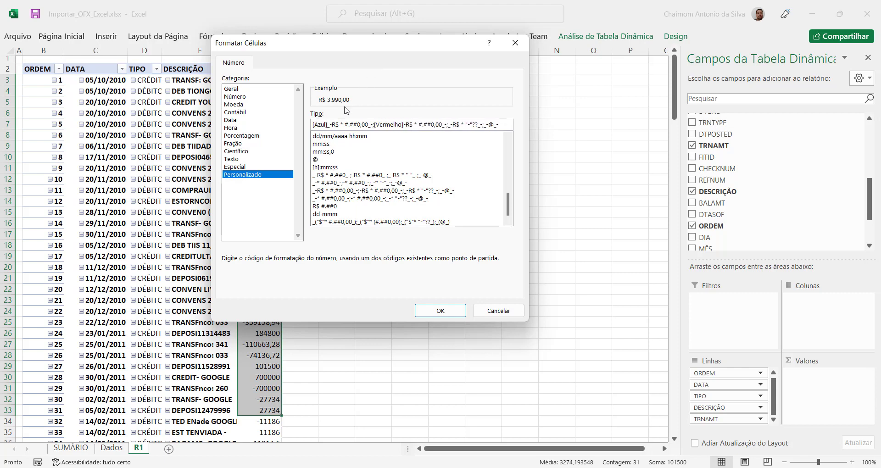
left_click(448, 310)
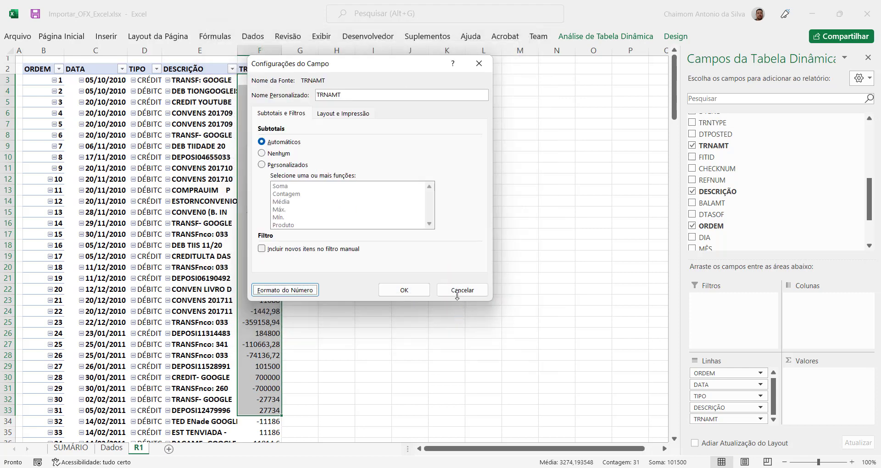
left_click(413, 292)
left_click(270, 125)
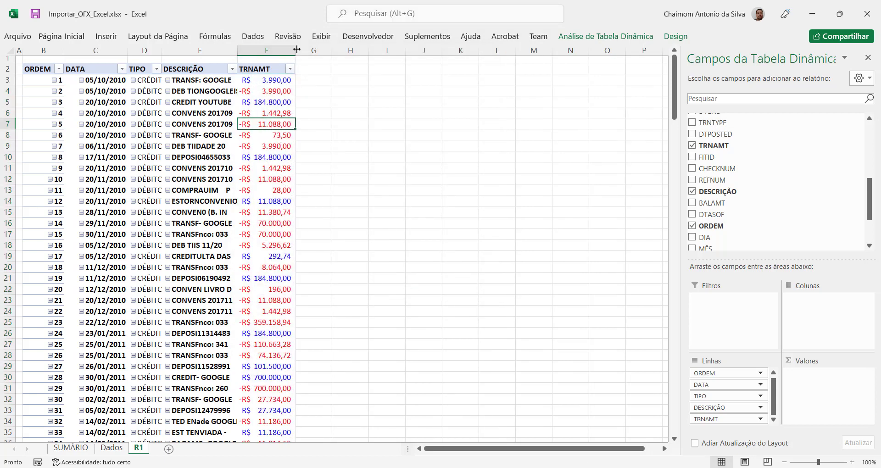
left_click_drag(281, 82, 285, 341)
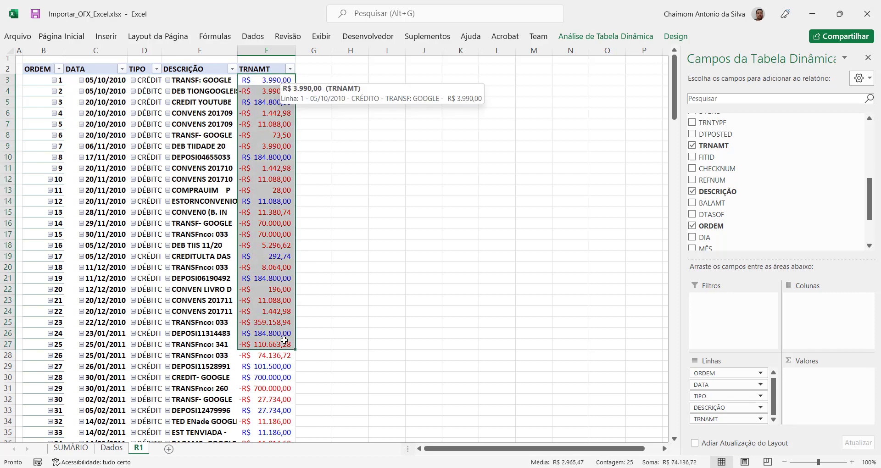
Step: Rename the TRNAMT header of the R1 PivotTable to VALOR
left_click(275, 69)
key("F2")
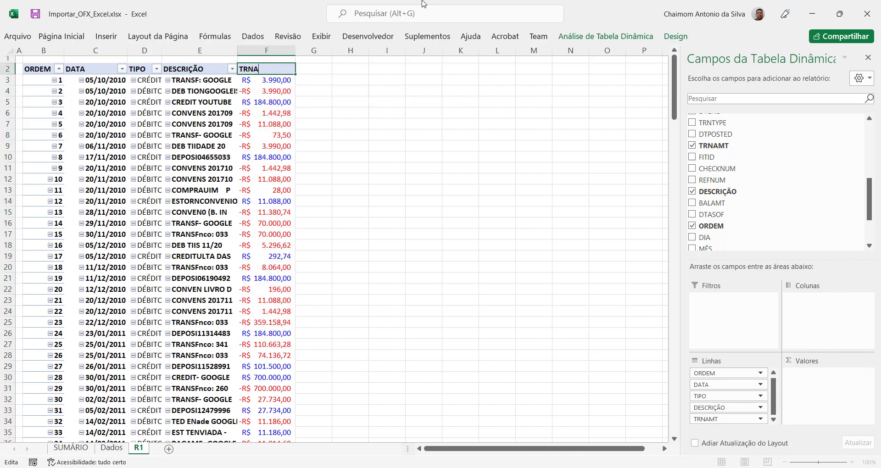
key("BackSpace")
key("BackSpace")
key("BackSpace")
key("F2")
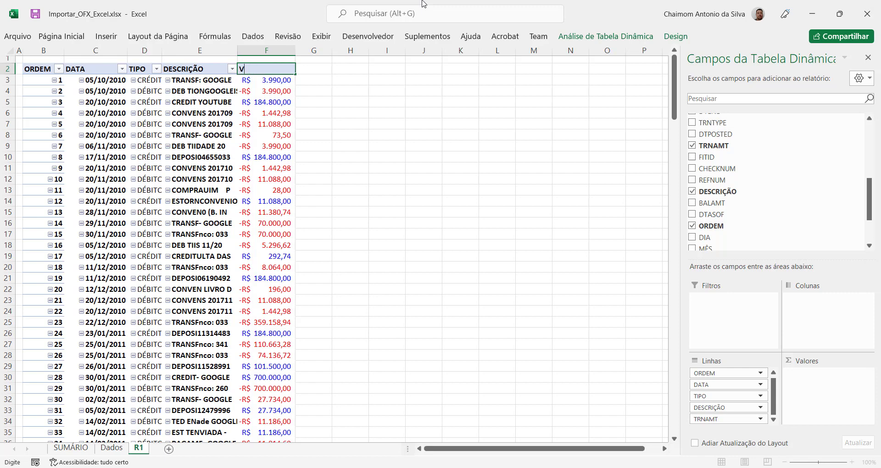
key("Tab")
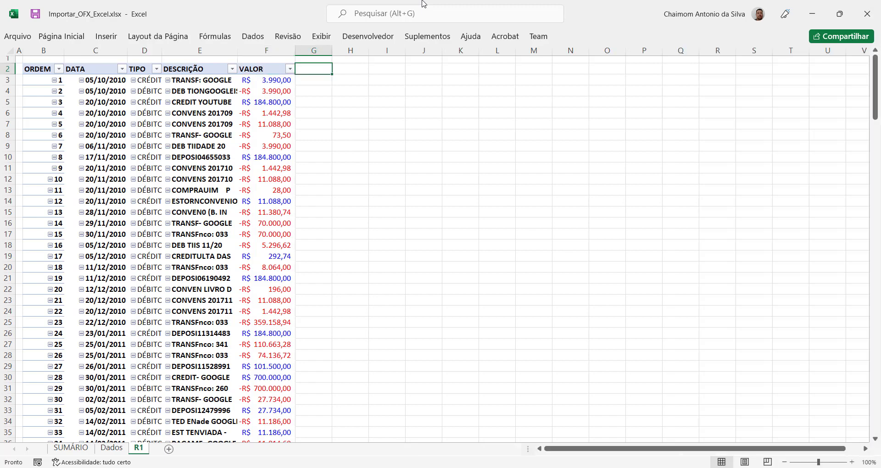
Step: Add the SALDO field to the PivotTable's row area on R1, placed after VALOR
left_click(200, 123)
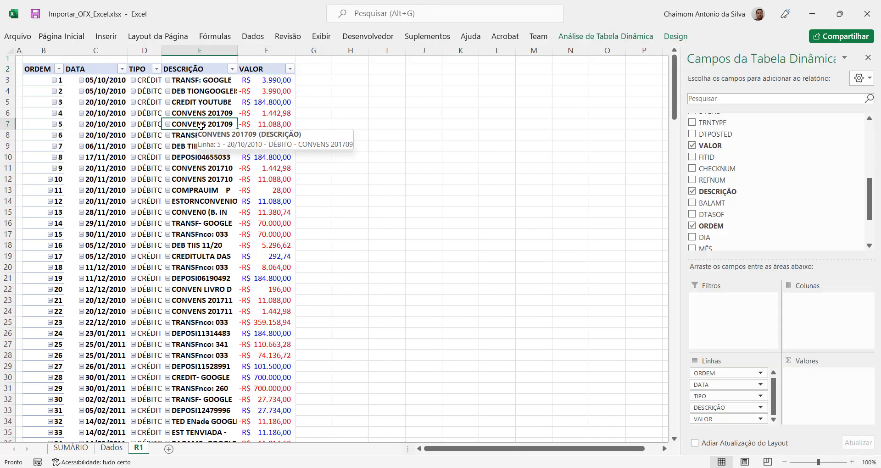
scroll(791, 162, "down", 2)
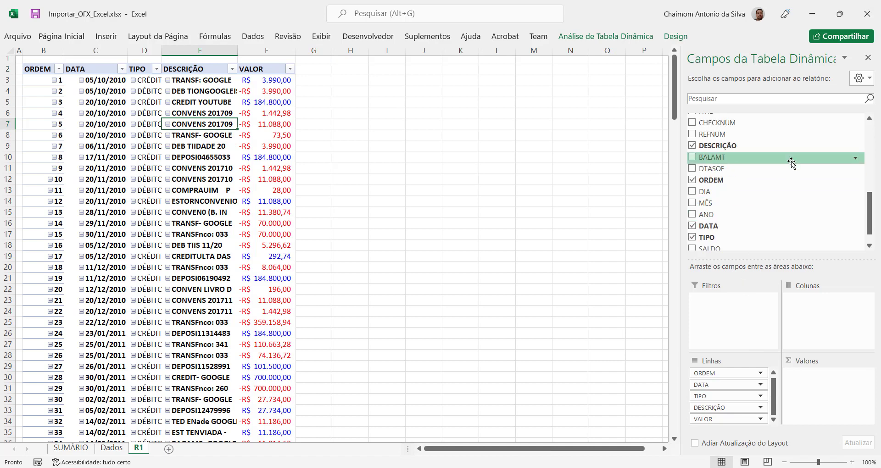
scroll(792, 161, "up", 1)
scroll(787, 181, "down", 1)
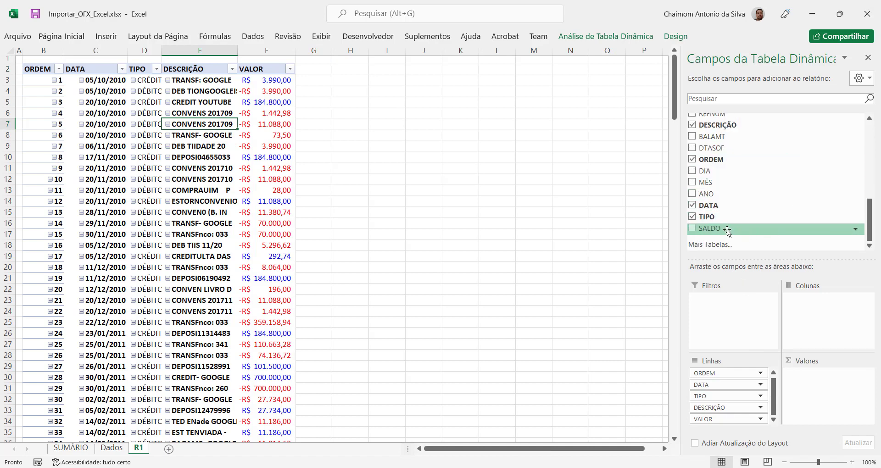
left_click_drag(719, 230, 738, 419)
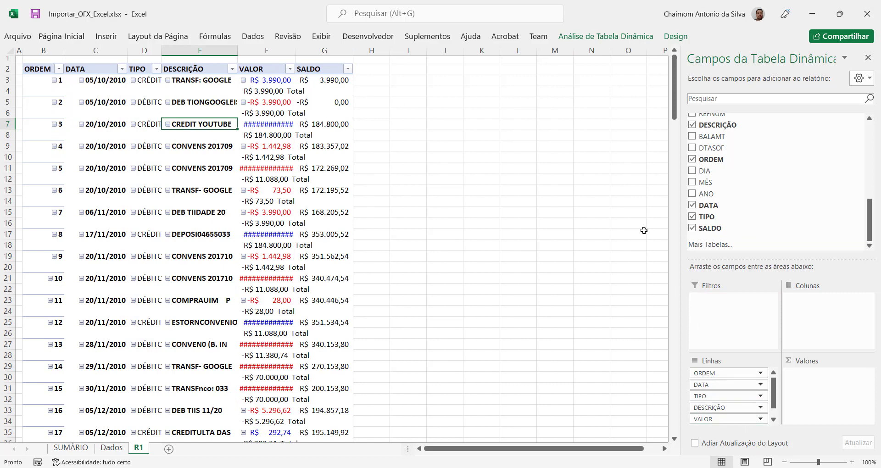
Step: Remove the VALOR subtotals from the R1 PivotTable
left_click(247, 91)
right_click(247, 91)
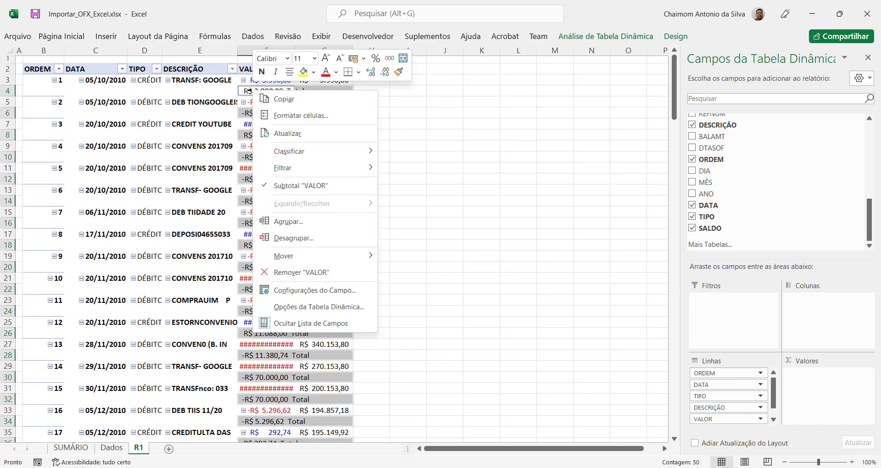
left_click(318, 185)
left_click(460, 175)
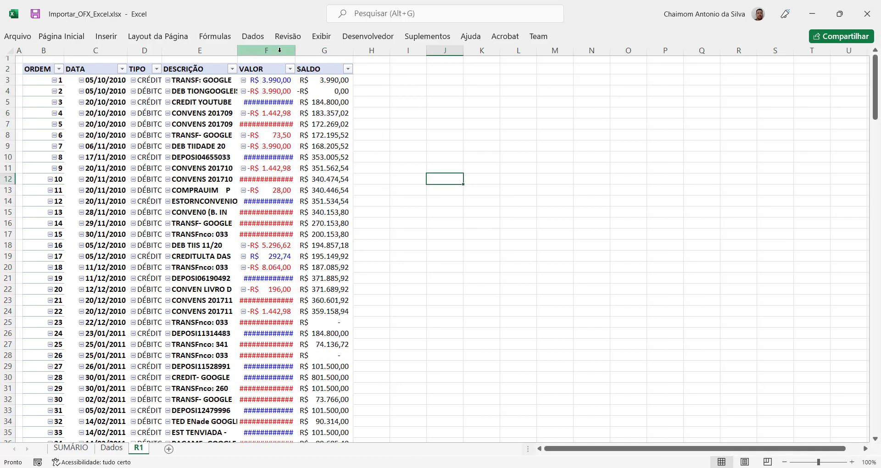
Step: Set the width of the VALOR and SALDO columns (F and G) to 15
left_click_drag(275, 49, 339, 48)
right_click(338, 49)
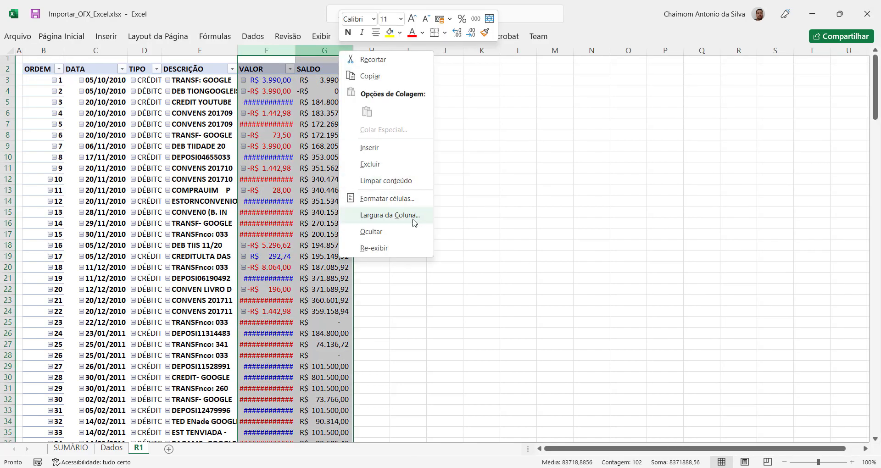
left_click(390, 215)
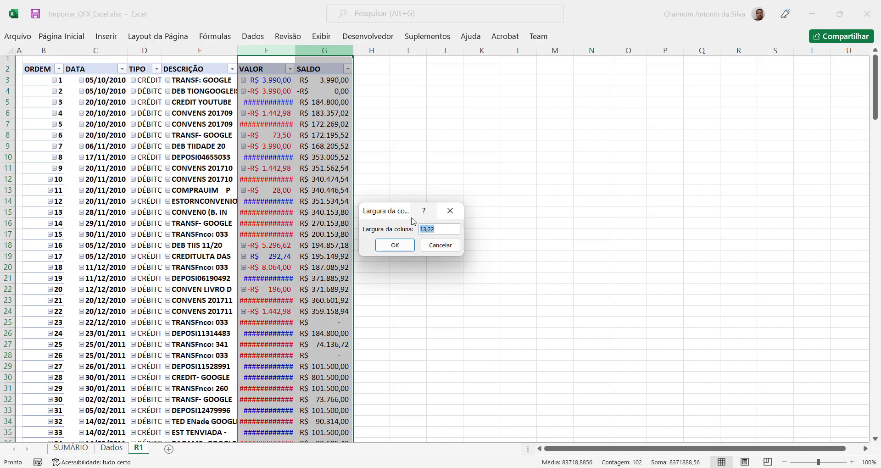
type("15")
key("Return")
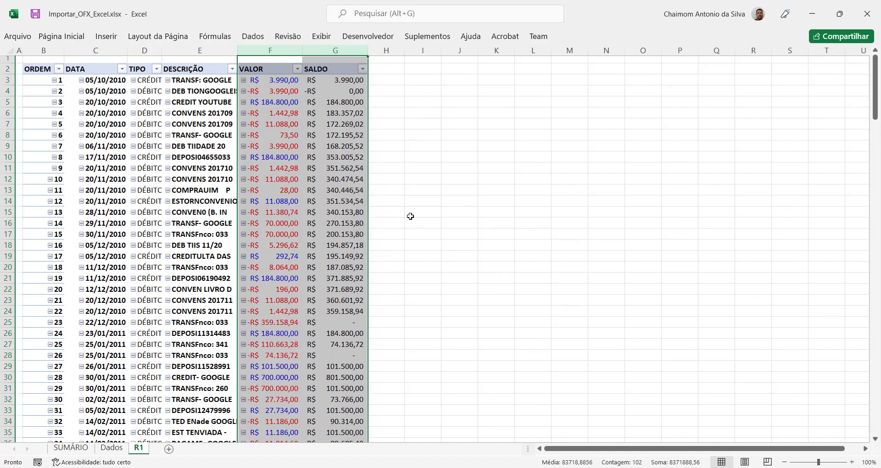
left_click(491, 123)
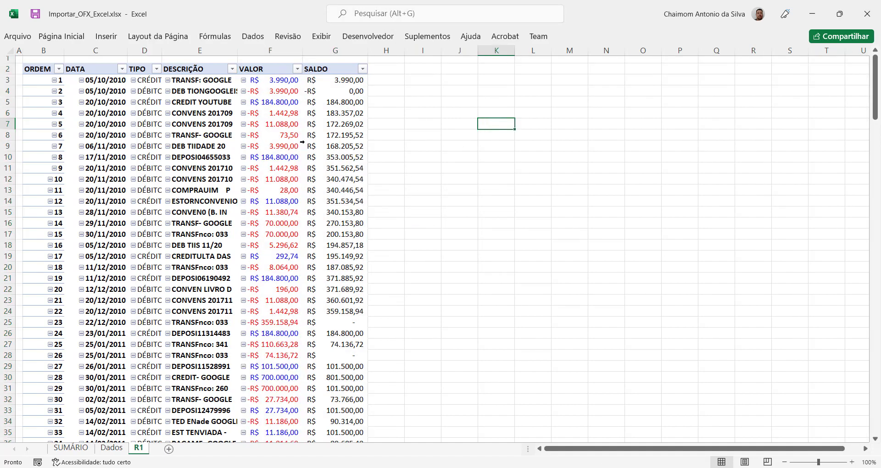
Step: Autofit the widths of PivotTable columns B to G so the full TIPO and DESCRIÇÃO entries fit
left_click_drag(275, 55, 337, 48)
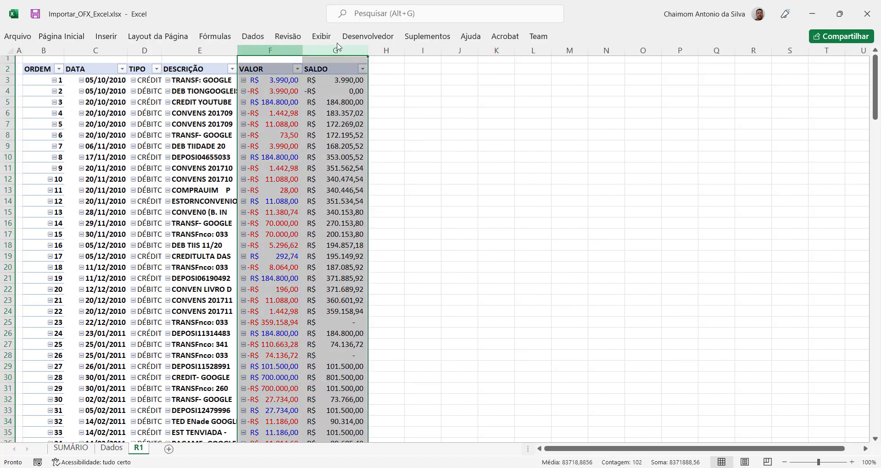
double_click(162, 49)
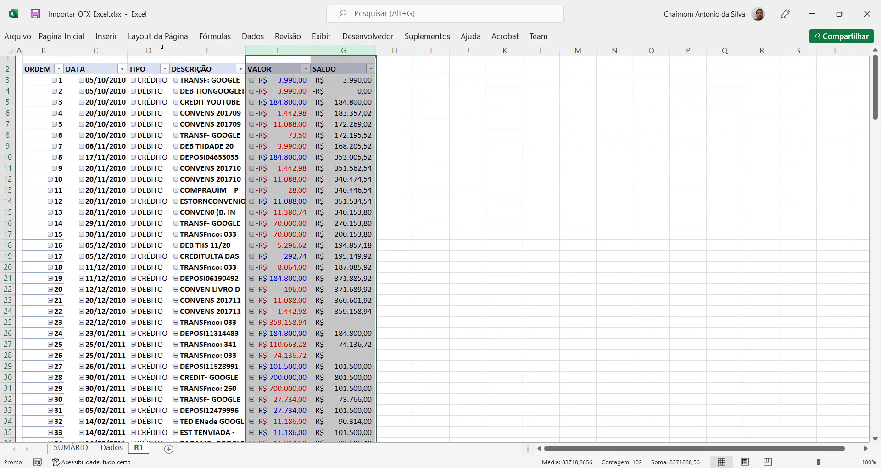
left_click(44, 50)
left_click_drag(98, 44, 348, 45)
double_click(377, 52)
left_click(507, 179)
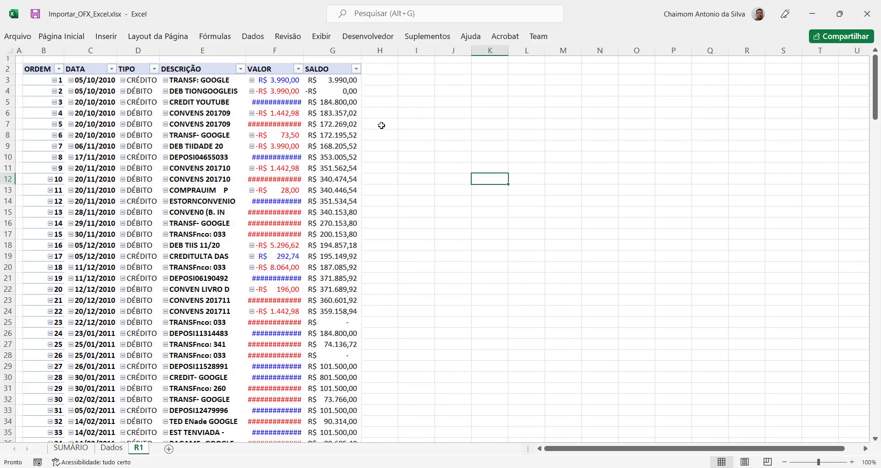
left_click(283, 49)
left_click_drag(305, 48, 332, 50)
right_click(333, 50)
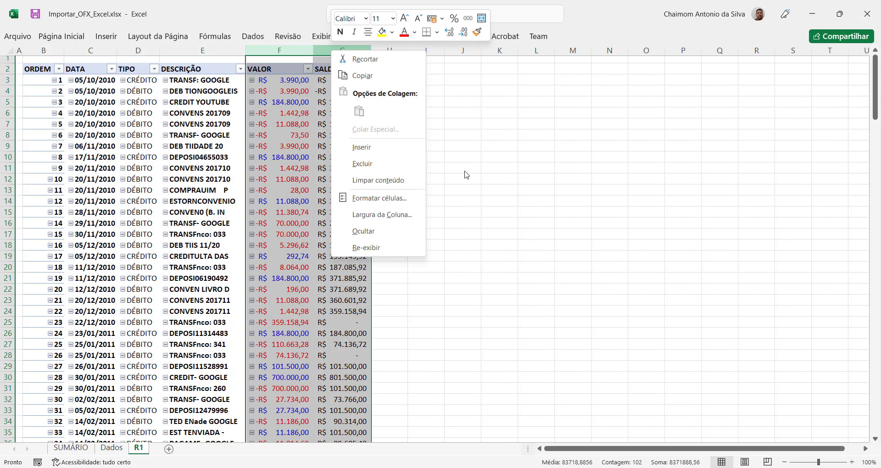
left_click(381, 198)
left_click(531, 62)
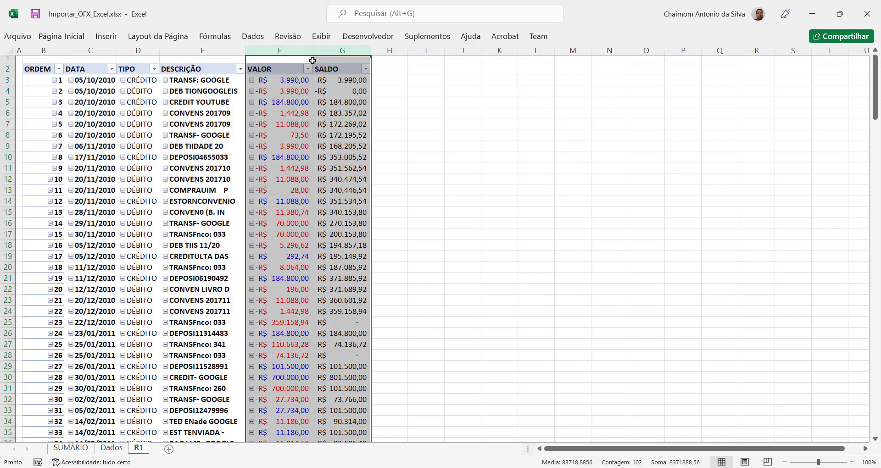
Step: Reset the column width of VALOR and SALDO (F and G) to 15
left_click_drag(282, 49, 332, 49)
right_click(332, 50)
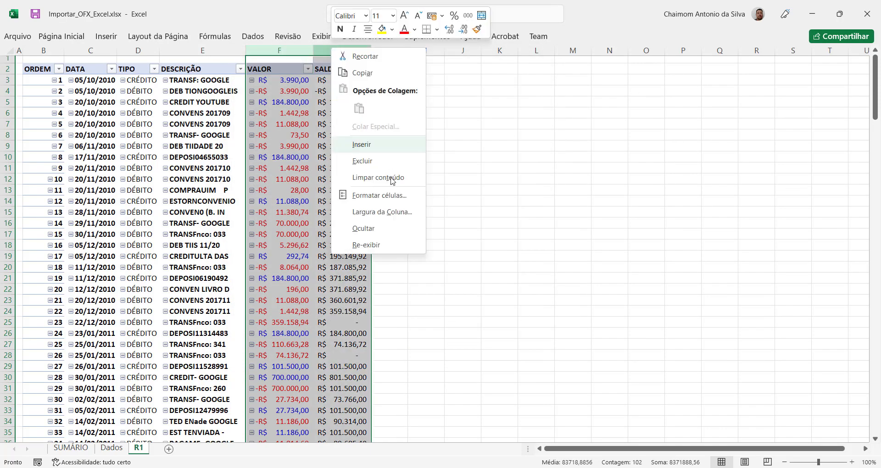
left_click(384, 213)
type("15")
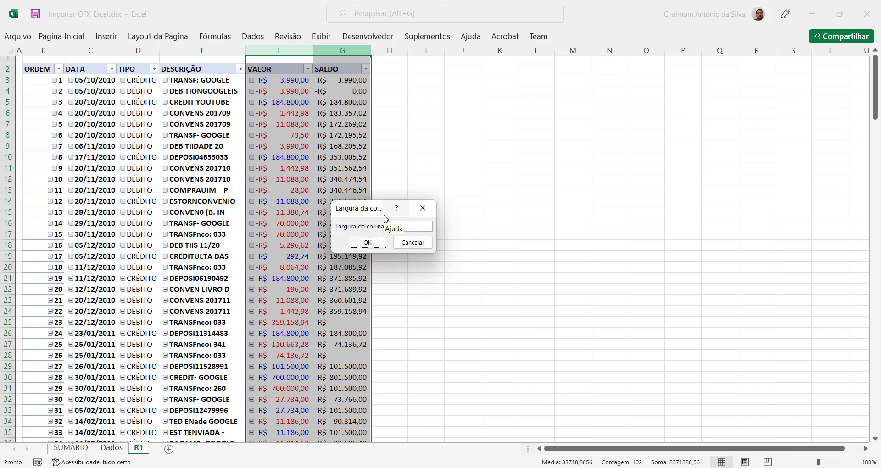
key("Return")
Step: Turn off automatic column width adjustment on update in the R1 PivotTable's options, keeping cell formatting preserved
left_click(194, 169)
right_click(216, 173)
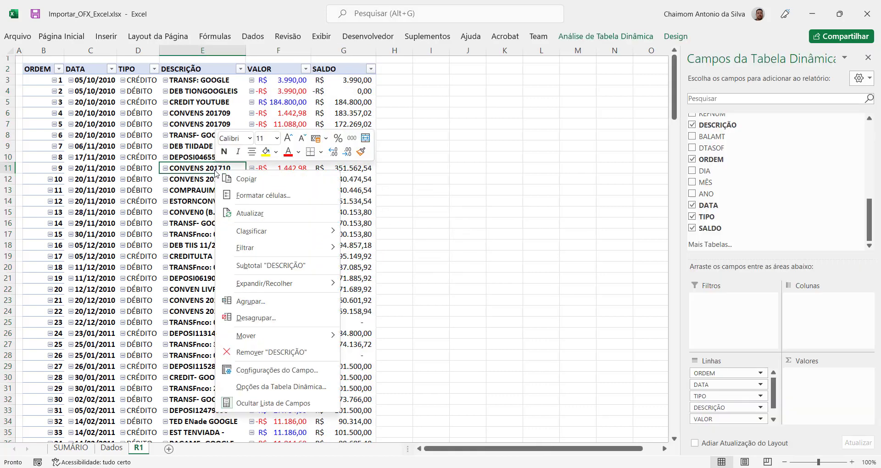
left_click(312, 387)
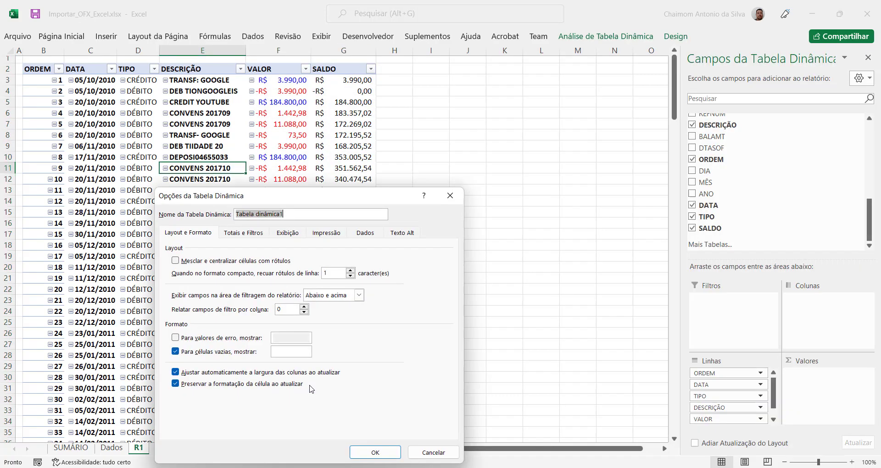
left_click(193, 238)
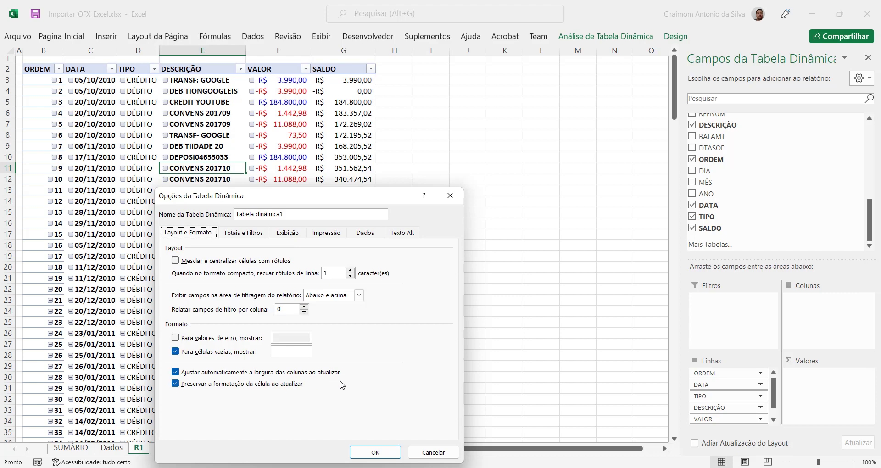
left_click(176, 372)
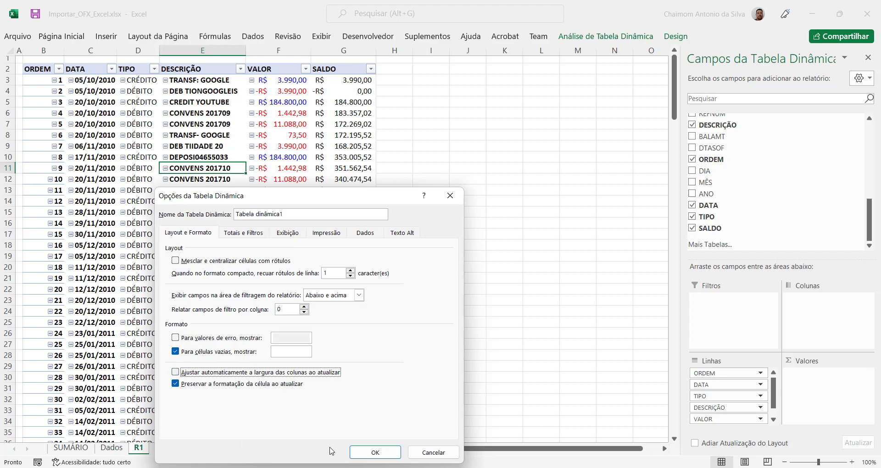
left_click(385, 452)
Step: Refresh the R1 PivotTable to test that the column widths hold
right_click(220, 117)
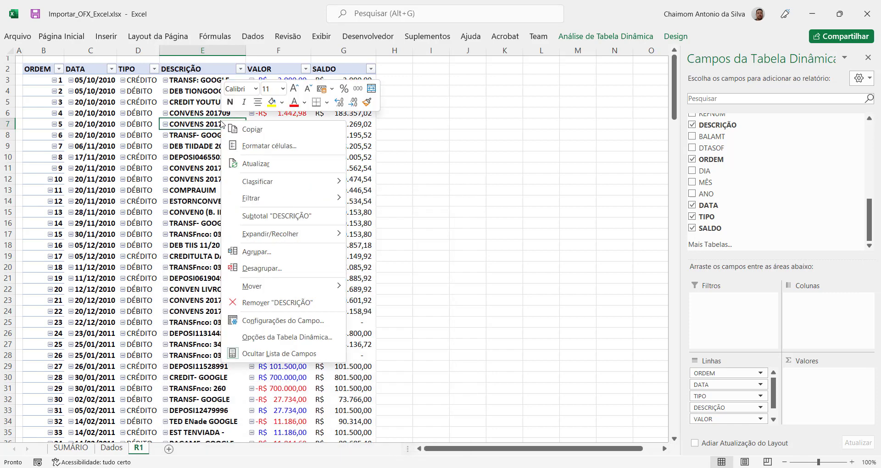
key("Escape")
left_click(97, 135)
right_click(98, 136)
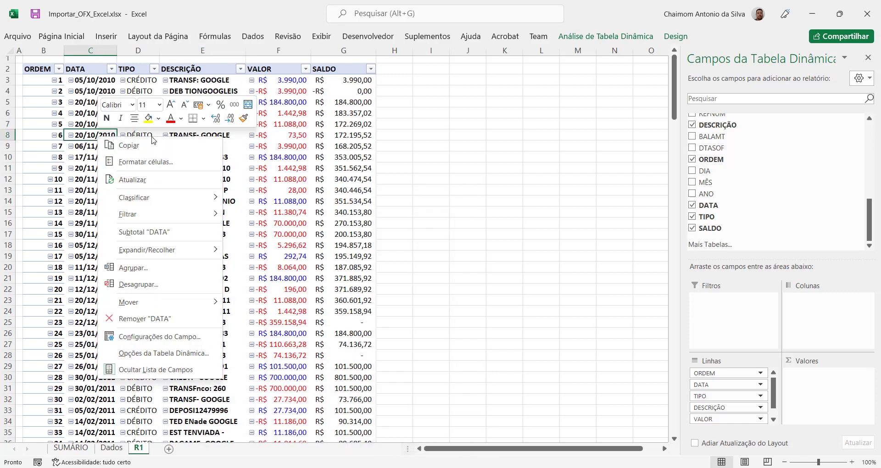
left_click(144, 180)
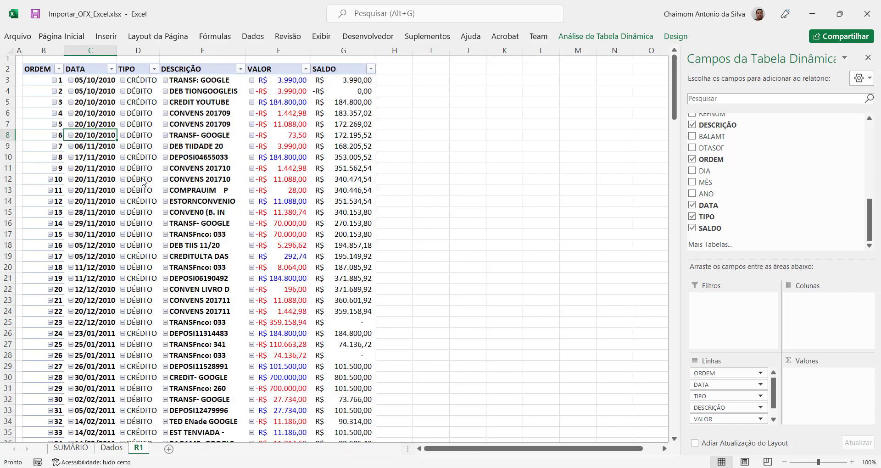
Step: Check the source table on the Dados sheet, return to R1 and refresh the PivotTable again
left_click(111, 447)
left_click(224, 170)
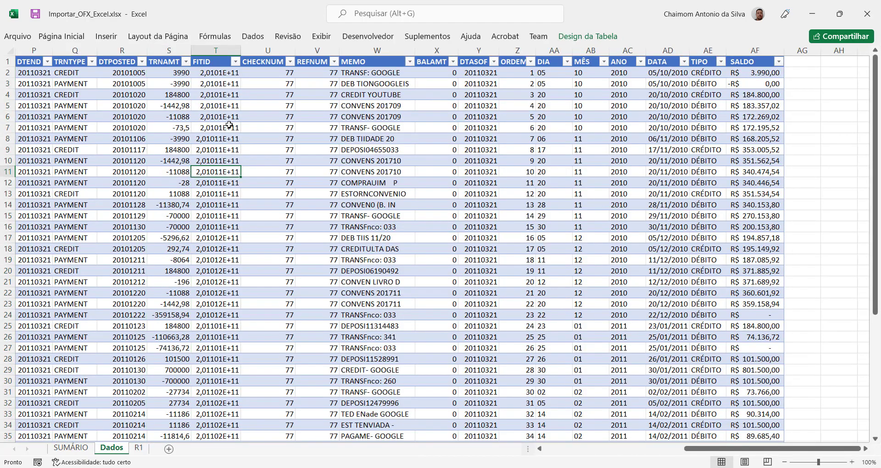
left_click_drag(227, 138, 229, 150)
left_click(138, 447)
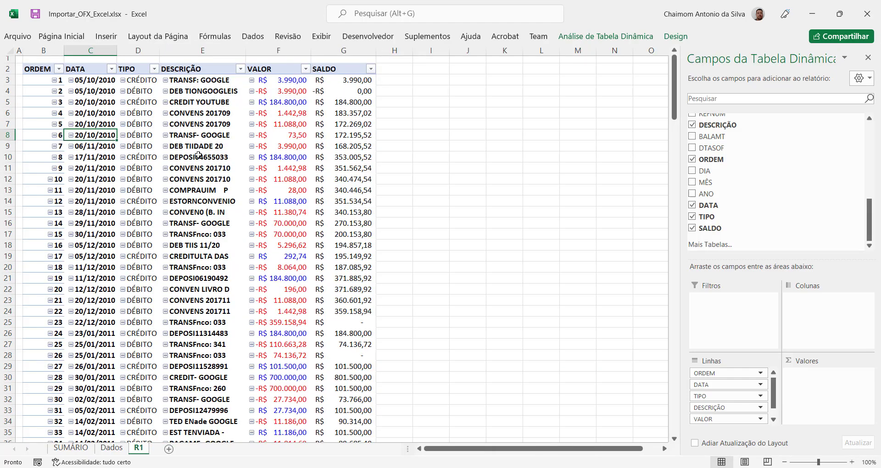
right_click(196, 153)
left_click(248, 202)
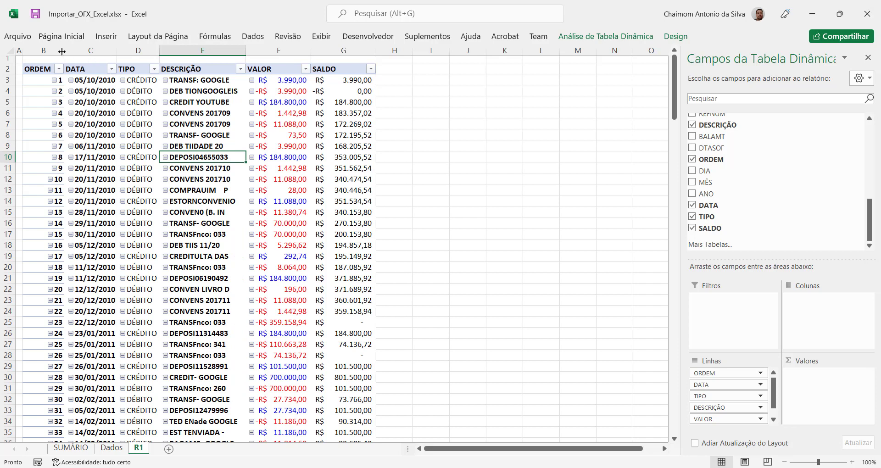
Step: Narrow the empty column H beside the PivotTable to a width of 1
left_click_drag(62, 51, 315, 98)
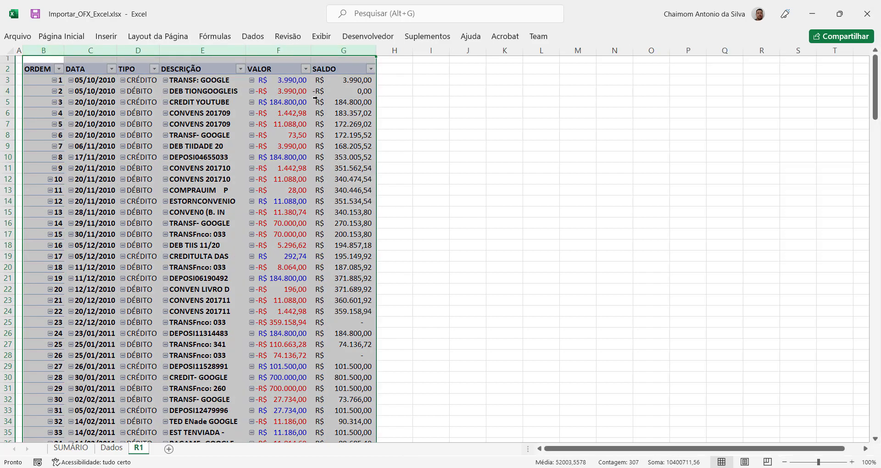
right_click(400, 51)
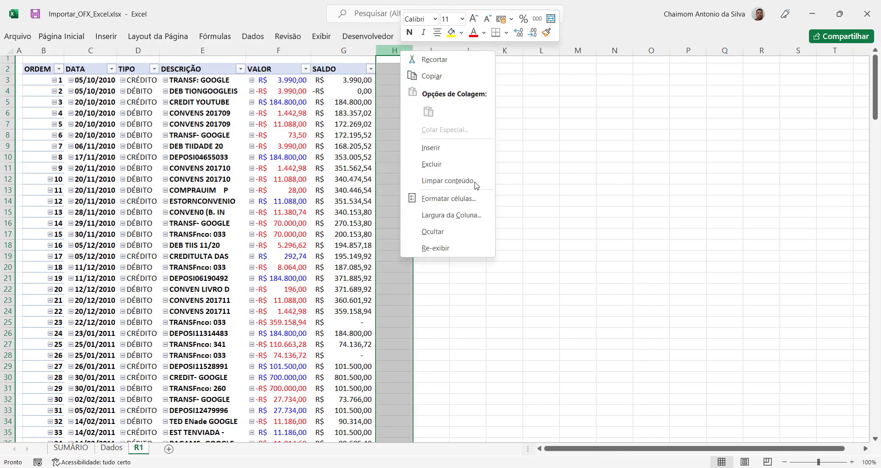
left_click(478, 223)
type("11")
key("Return")
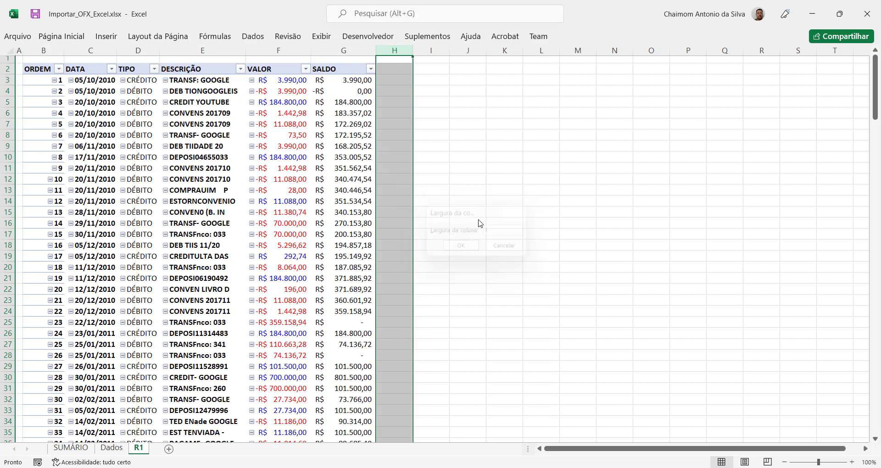
left_click(407, 78)
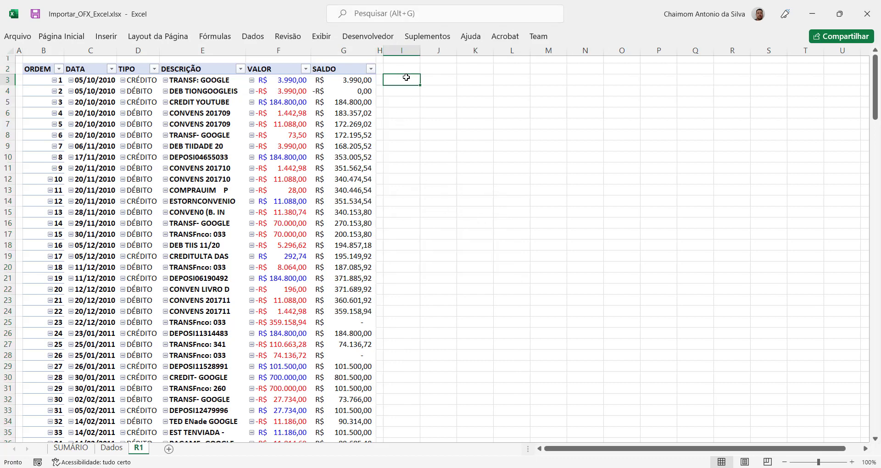
Step: Split the R1 sheet horizontally below header row 2 without a vertical split, and freeze the panes there
left_click(320, 39)
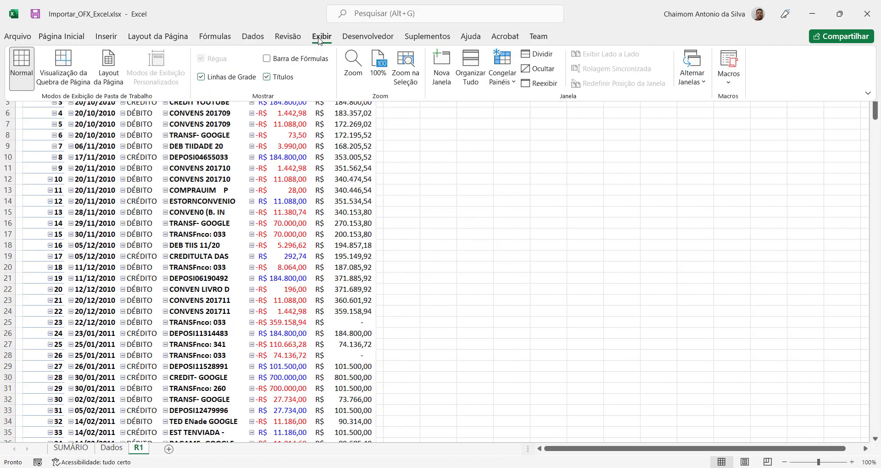
left_click(537, 54)
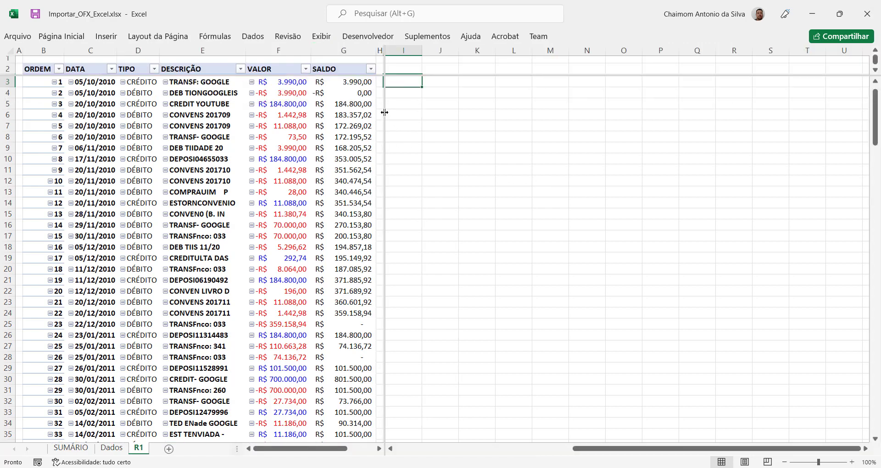
double_click(385, 112)
left_click(321, 38)
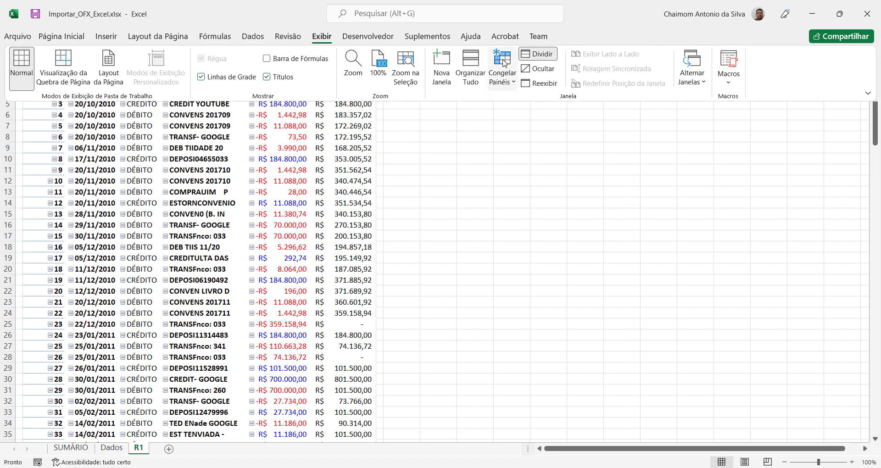
left_click(504, 63)
left_click(527, 108)
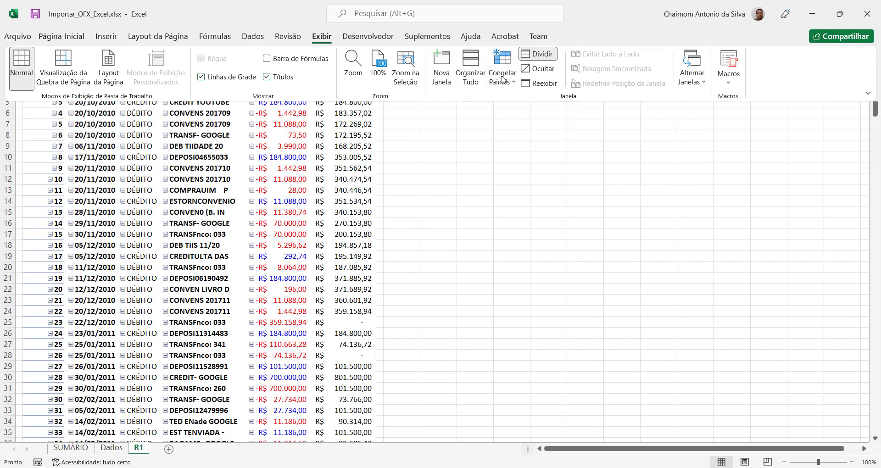
Step: Check the SALDO values and the header row 2 on R1, viewing the report rows beneath the frozen headers
left_click(489, 252)
left_click(361, 91)
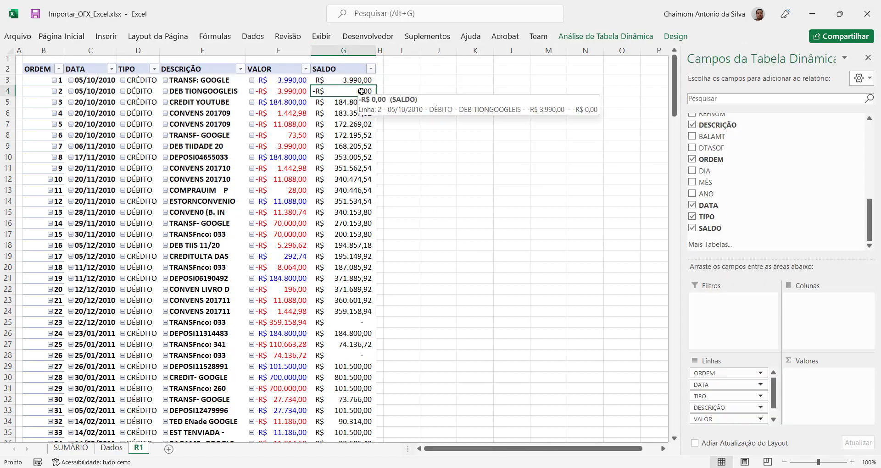
left_click(362, 80)
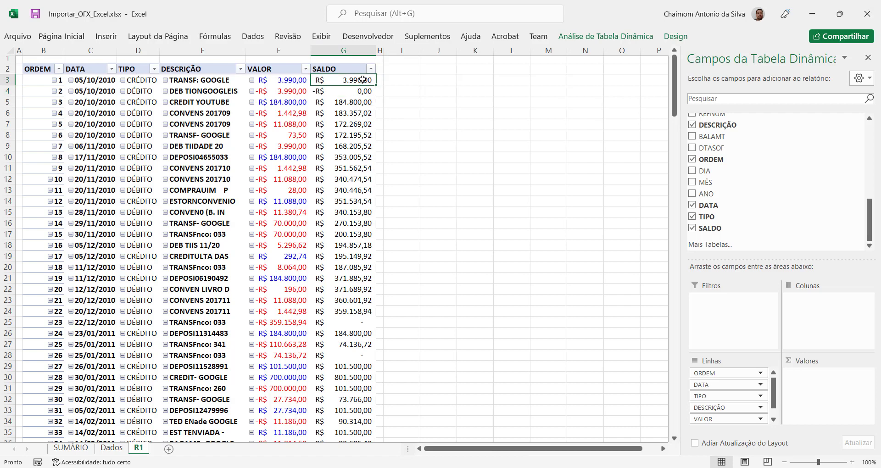
left_click_drag(361, 92, 360, 214)
left_click_drag(352, 71, 42, 69)
scroll(275, 206, "down", 20)
scroll(275, 206, "up", 20)
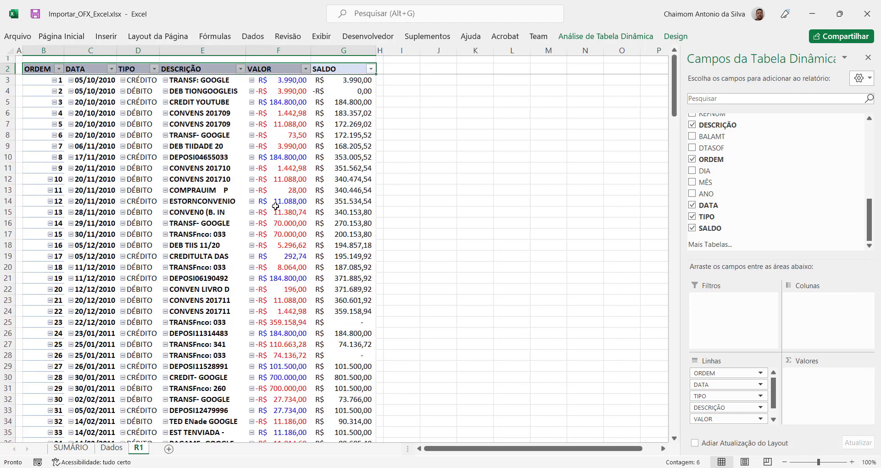
scroll(275, 206, "down", 7)
scroll(285, 193, "down", 4)
scroll(304, 176, "up", 11)
Step: Turn off the grand totals for both rows and columns in the R1 PivotTable options
left_click(276, 193)
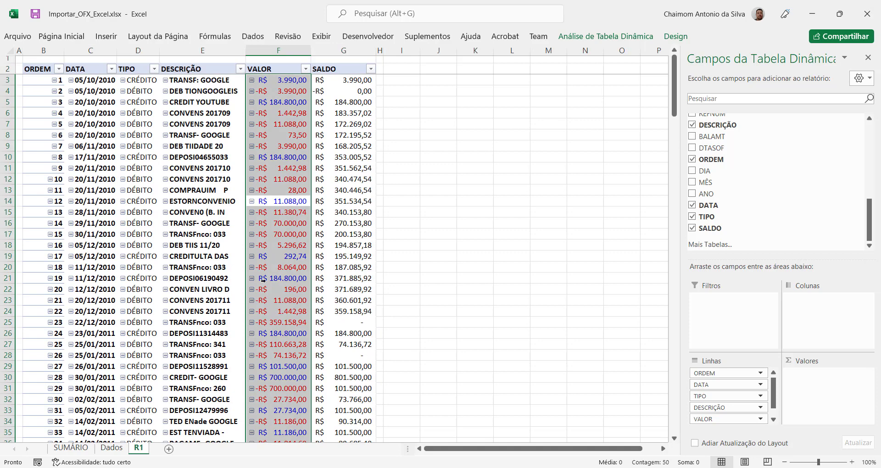
scroll(257, 282, "down", 10)
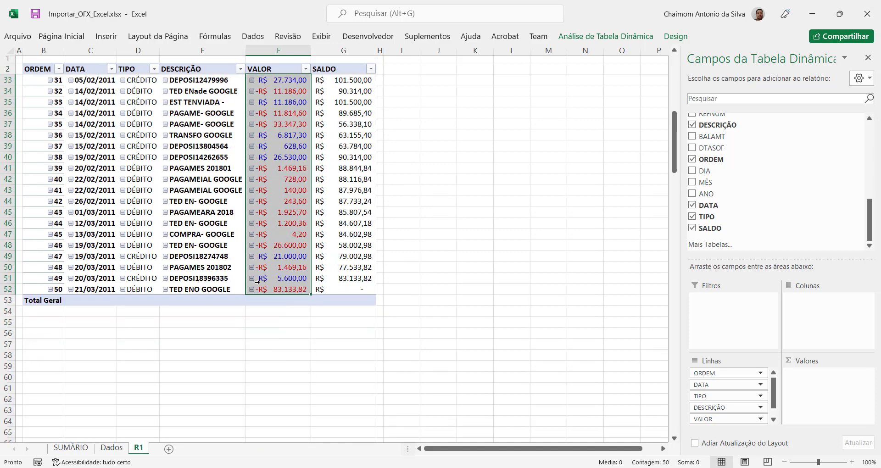
left_click(33, 301)
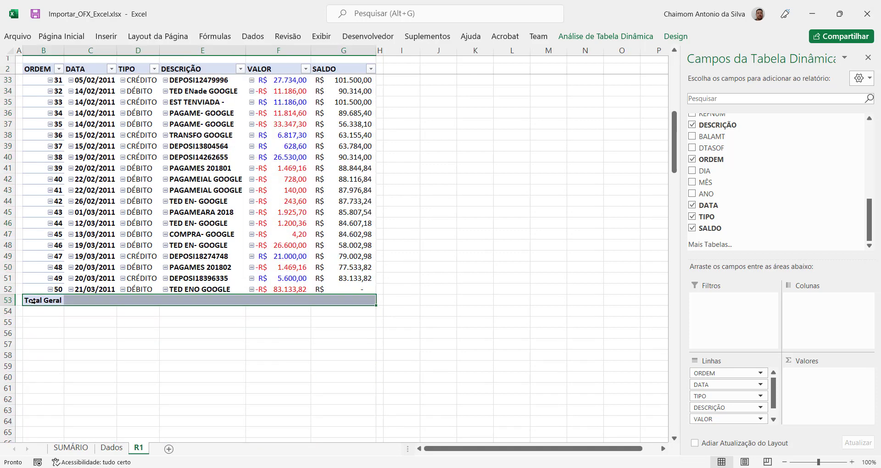
right_click(290, 168)
left_click(386, 386)
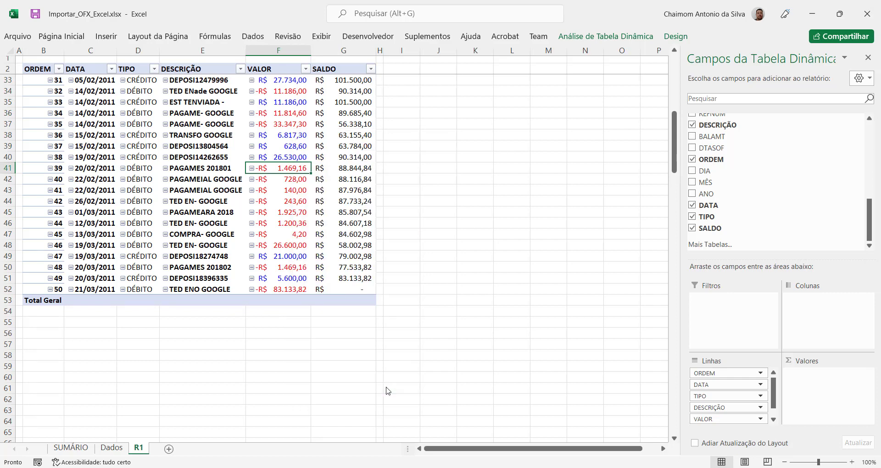
left_click(325, 234)
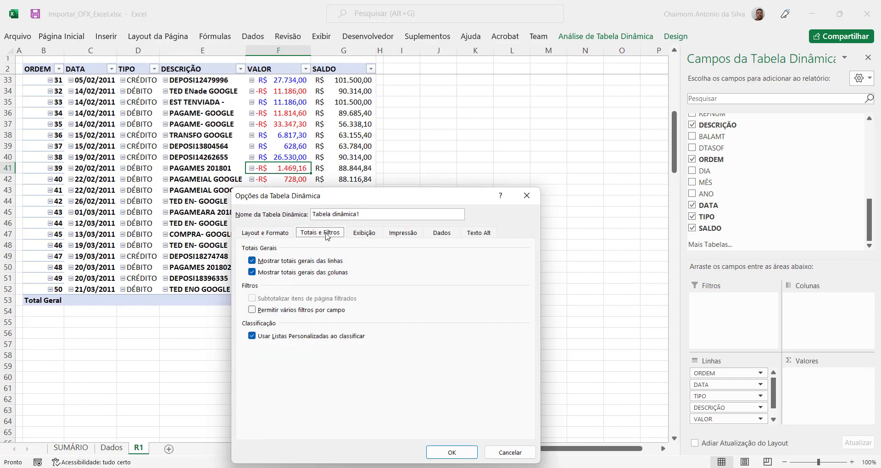
left_click(253, 263)
left_click(258, 274)
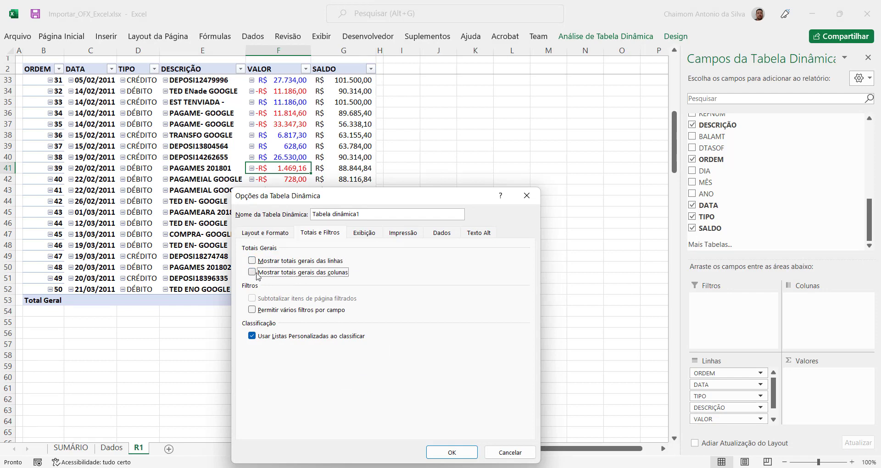
left_click(467, 457)
Step: Apply the blue style from the first row of the Média group to the R1 PivotTable and close its field list
left_click(480, 164)
left_click(224, 231)
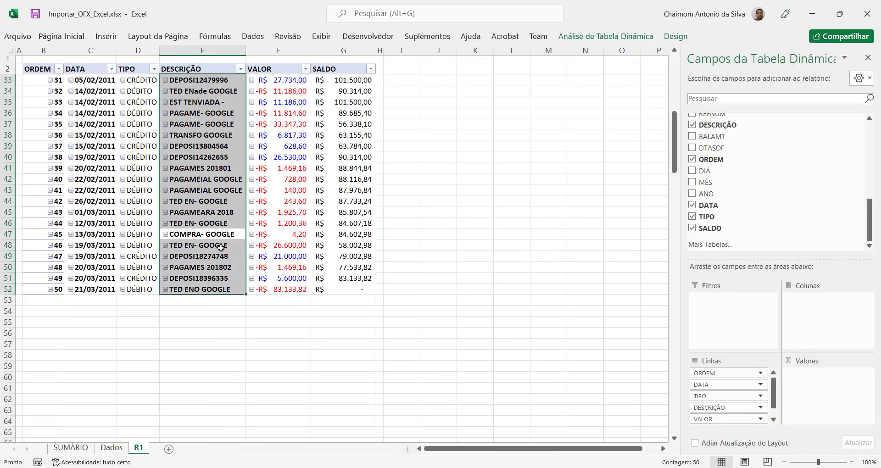
scroll(280, 281, "up", 10)
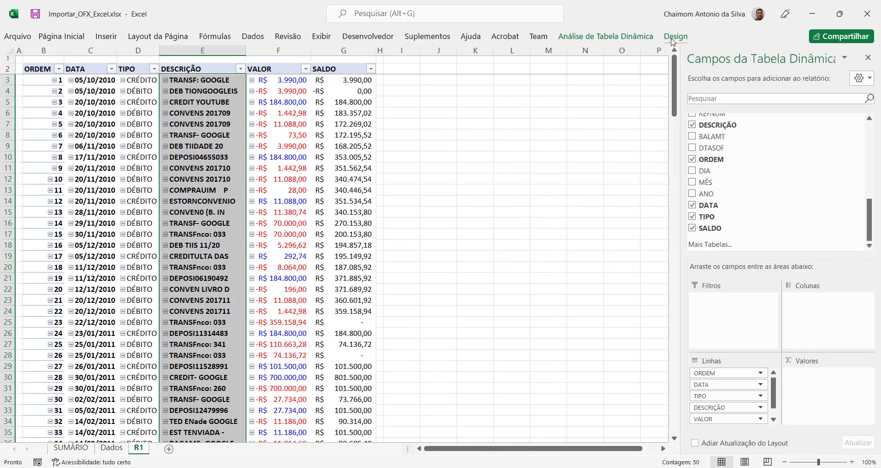
left_click(676, 37)
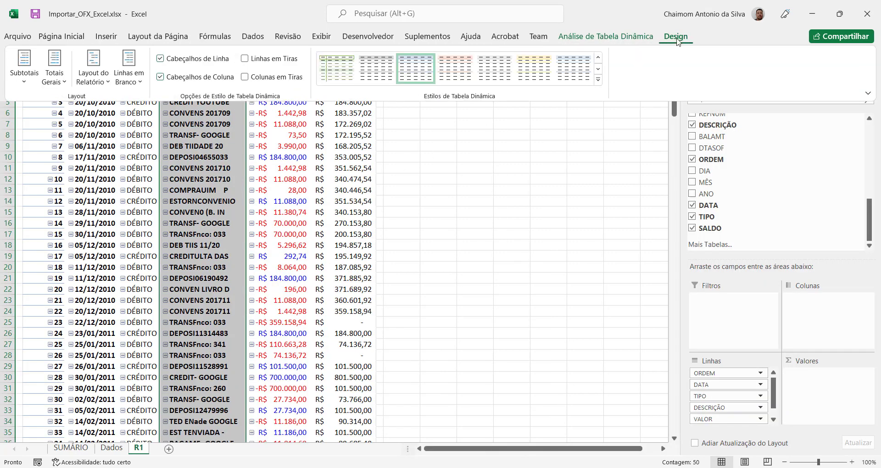
left_click(597, 79)
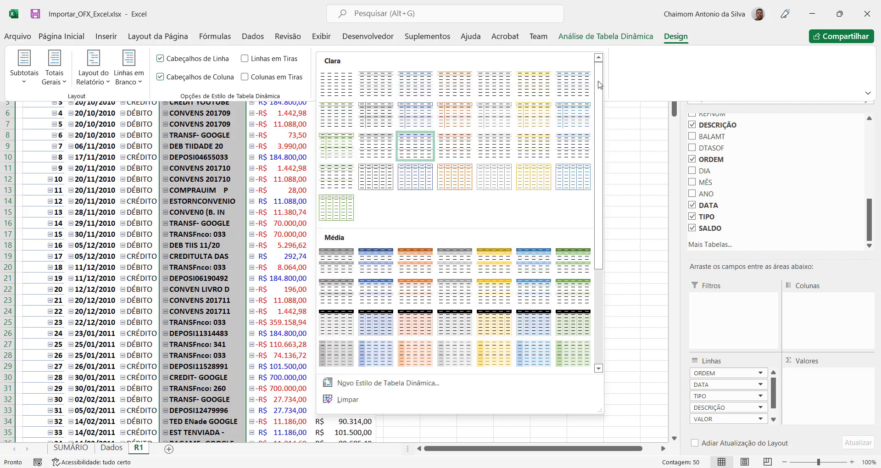
left_click(380, 269)
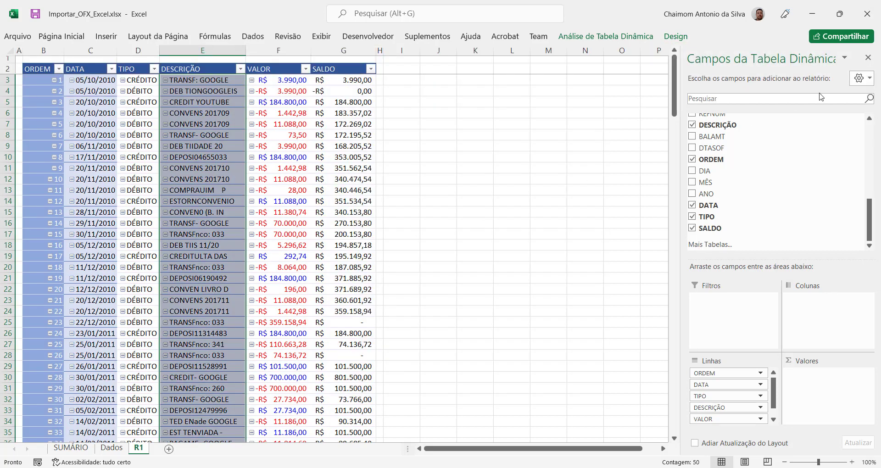
left_click(867, 57)
left_click(548, 190)
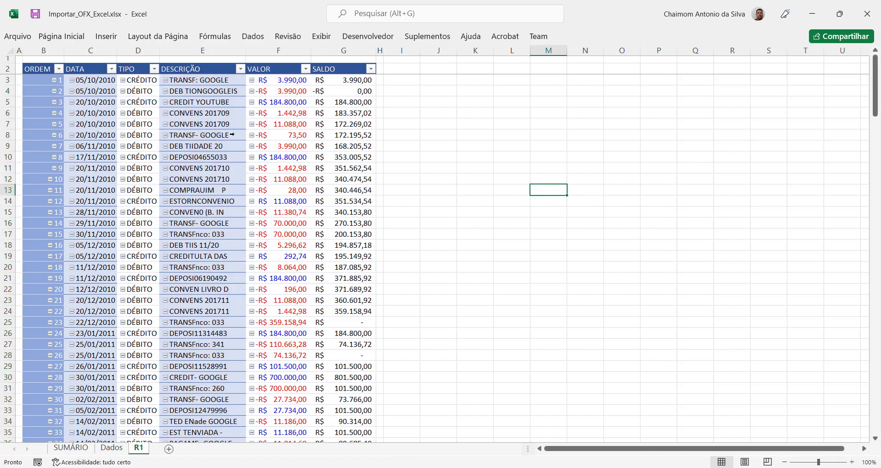
Step: Insert two rows above row 1 on R1 and set the height of the new row 1 to 10
right_click(10, 59)
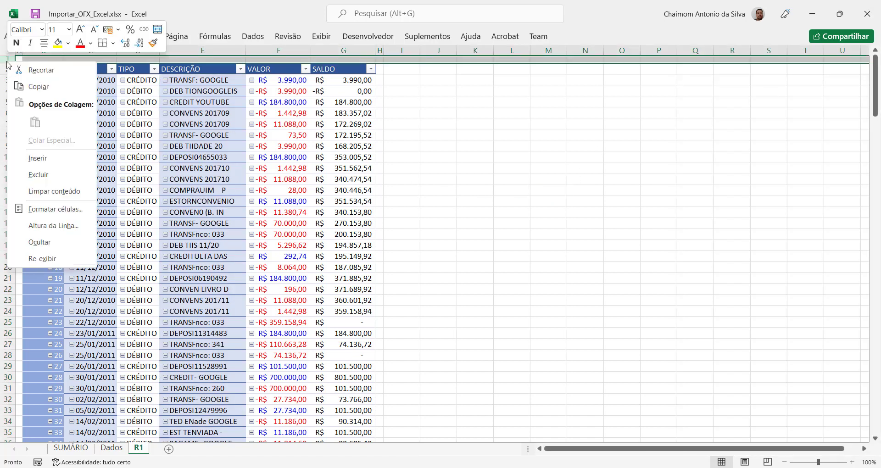
left_click(53, 153)
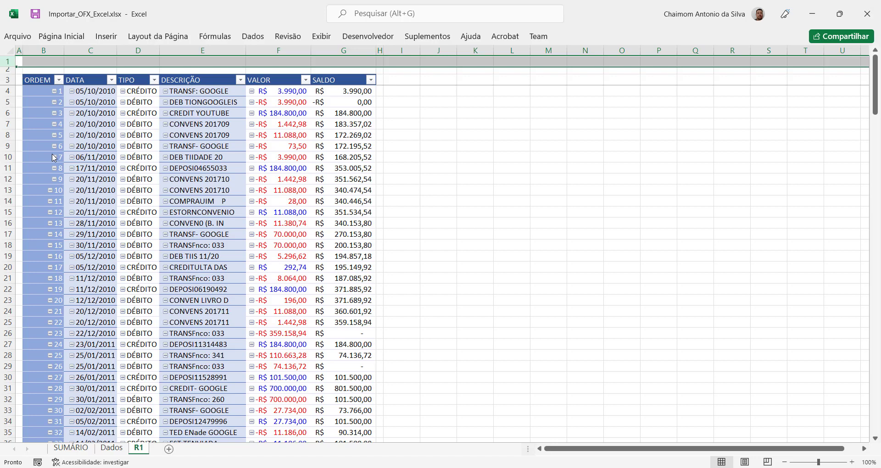
key("F4")
right_click(8, 61)
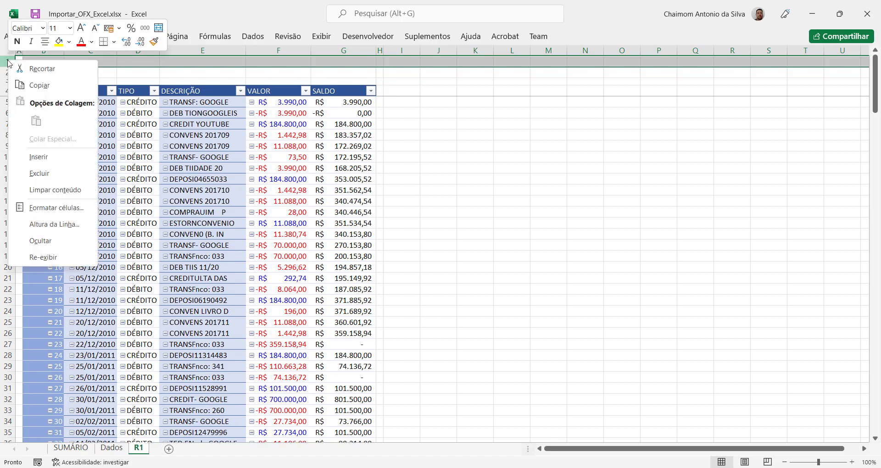
left_click(74, 222)
type("10")
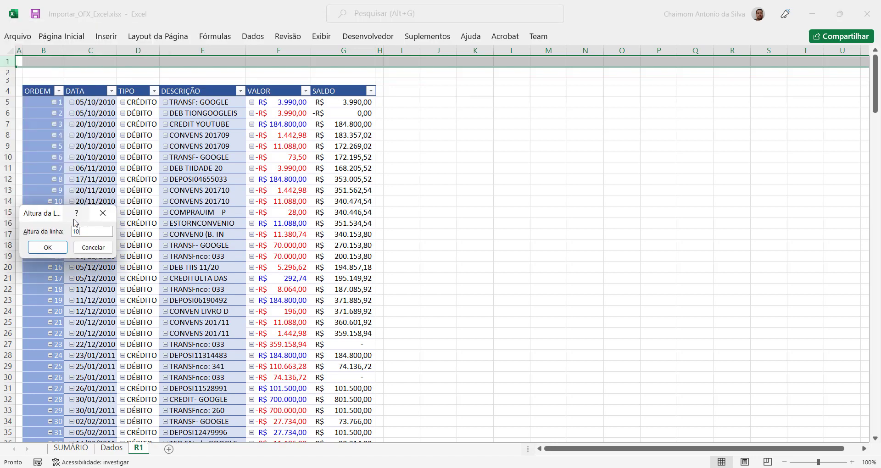
key("Return")
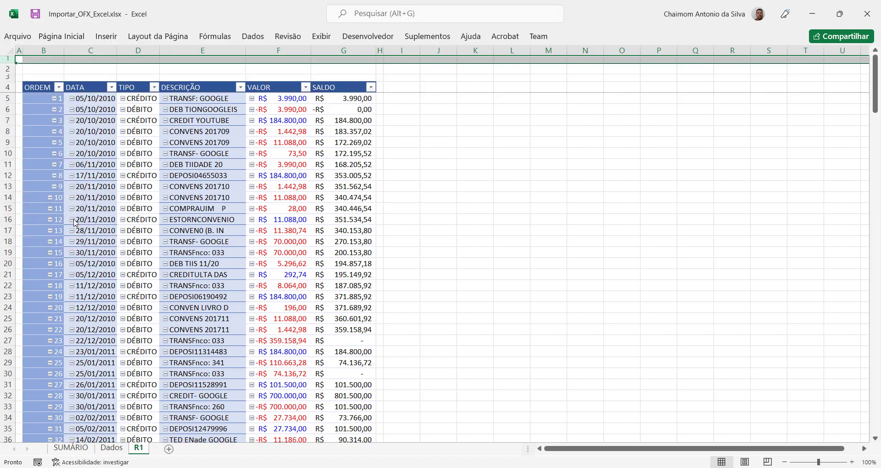
Step: Copy the ORDEM header cell B4 into B2 and across C2:G2 to form a title band
left_click(40, 89)
key("ctrl+c")
key("Up")
key("Up")
key("ctrl+v")
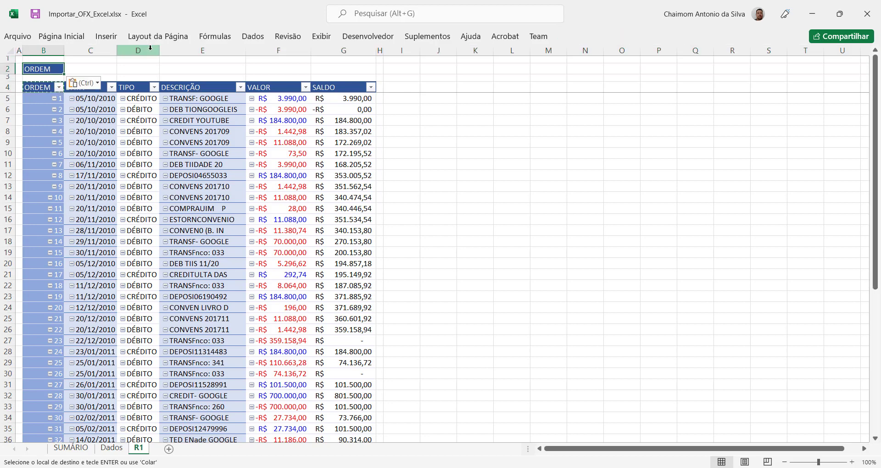
key("Right")
key("shift+Right")
key("shift+Right")
key("shift+Right")
key("shift+Right")
key("Return")
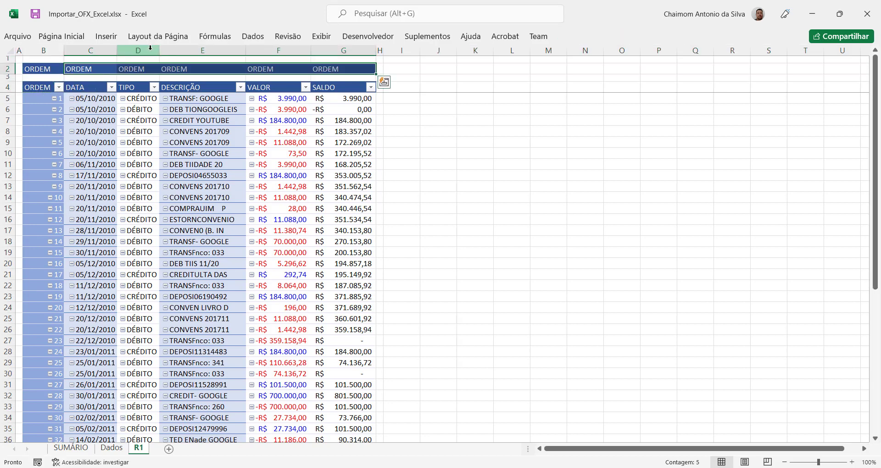
Step: Clear the copied text from B2:G2 and enter the title "R1 - EXTRATO BANCÁRIO" in B2
key("Left")
key("shift+Right")
key("shift+Right")
key("shift+Right")
key("shift+Right")
key("shift+Right")
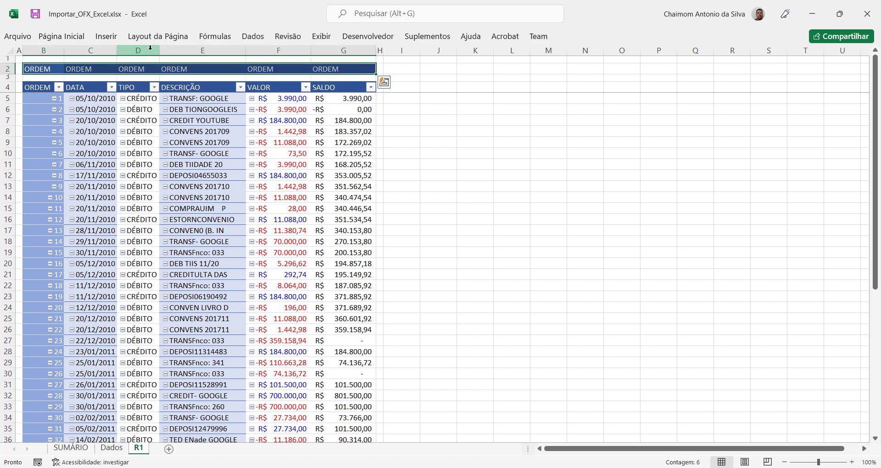
key("Delete")
key("Left")
key("Right")
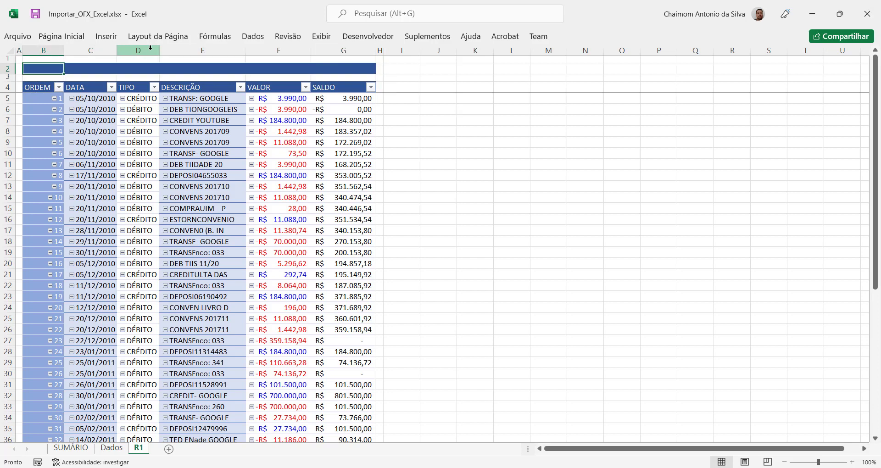
type("re")
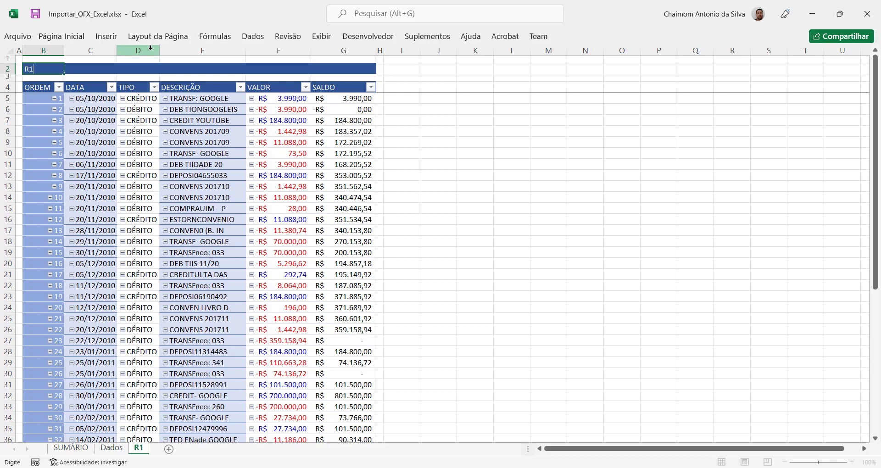
type(" - EXTRATO BANCÁRIO")
key("Return")
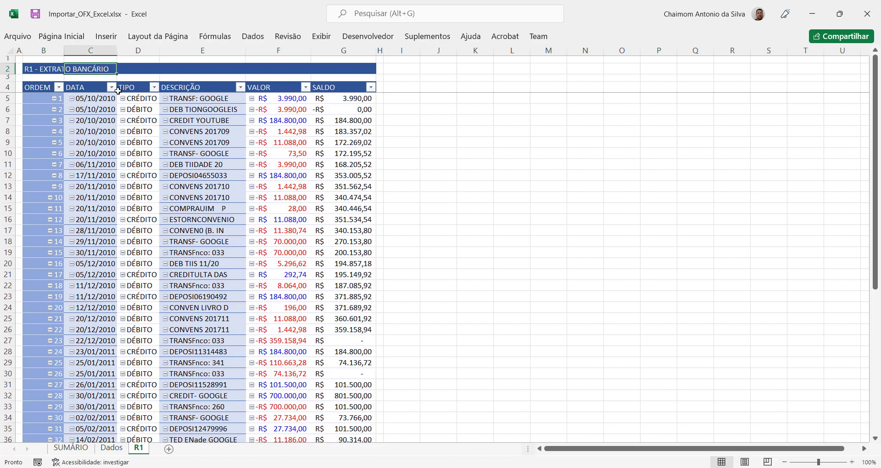
Step: Refresh the R1 PivotTable and check the layout down to its last rows
left_click(274, 232)
right_click(123, 156)
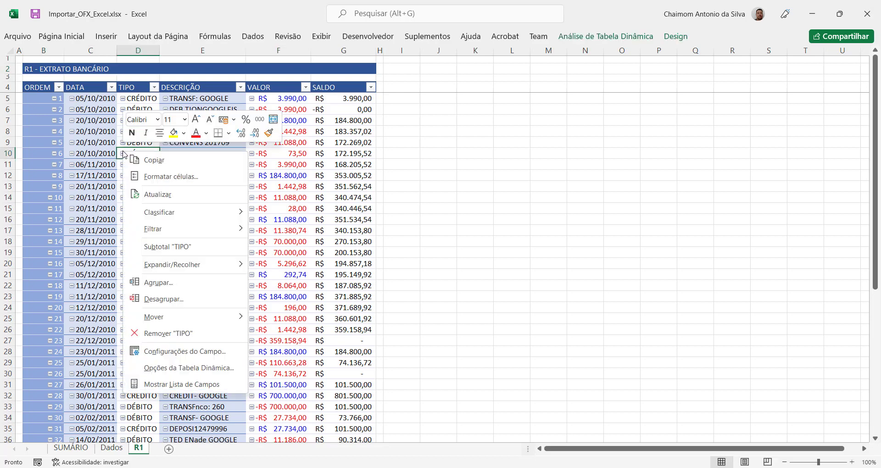
left_click(181, 198)
scroll(293, 232, "down", 10)
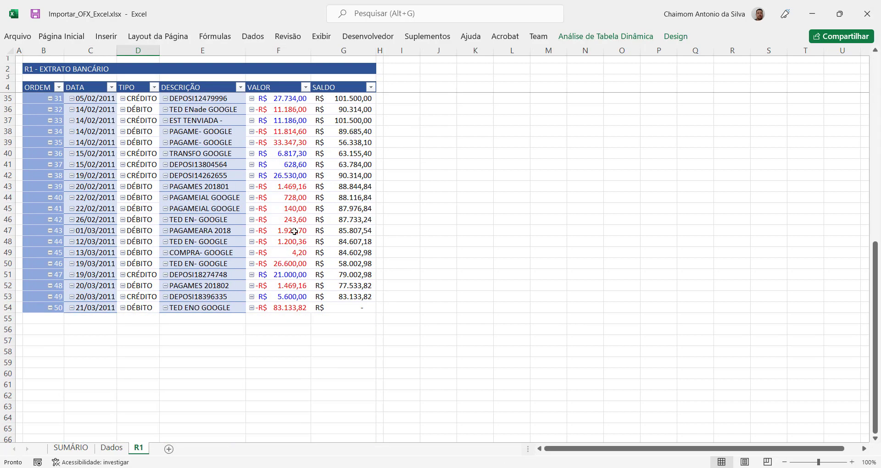
left_click(198, 177)
Step: View the SUMÁRIO sheet and the source table on Dados, and return to the R1 report
left_click(75, 446)
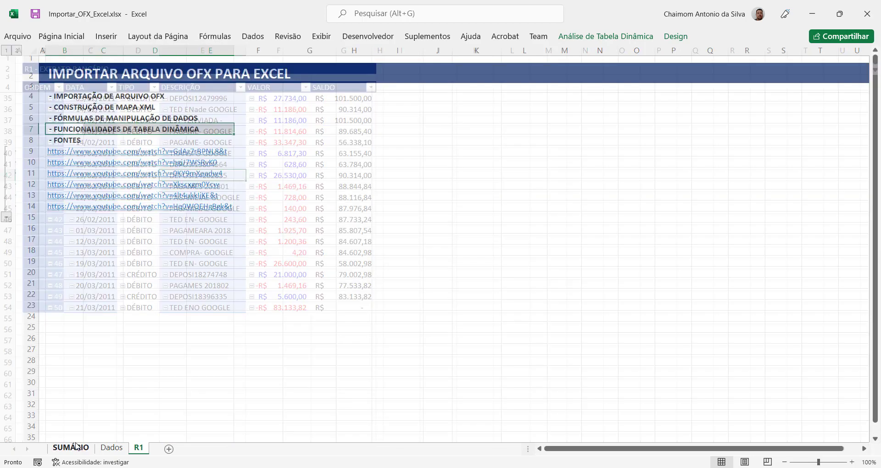
left_click(112, 447)
left_click(274, 125)
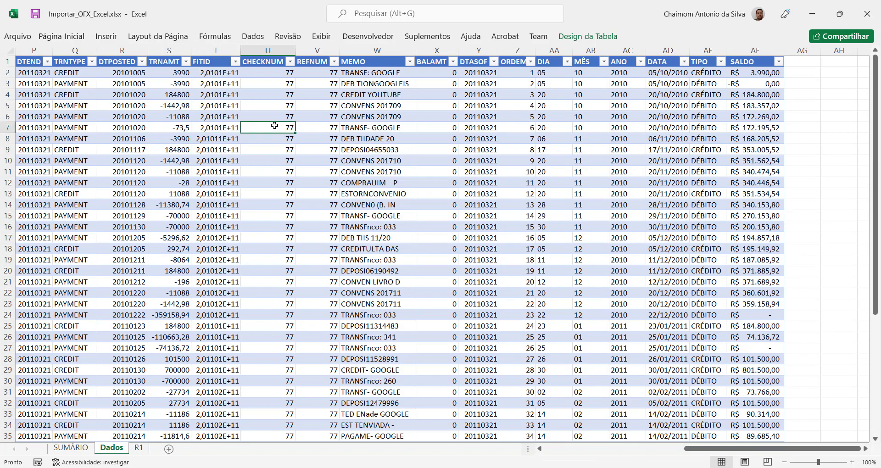
left_click(138, 448)
left_click(219, 139)
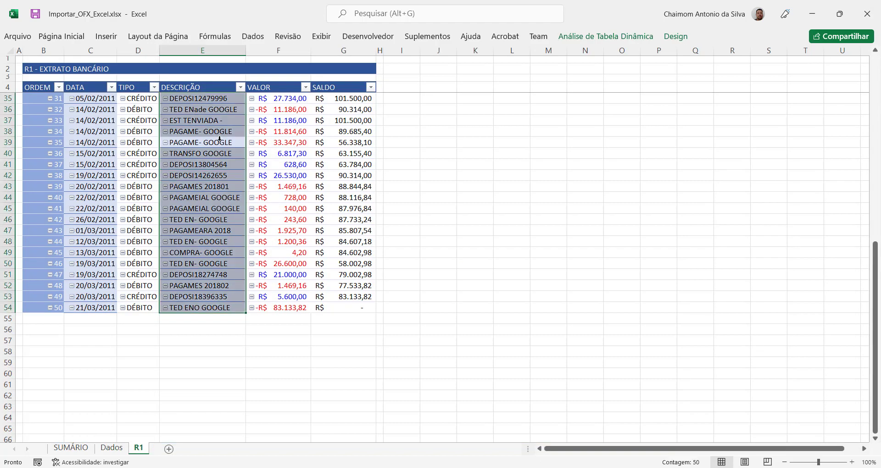
Step: Refresh the R1 PivotTable several more times from its VALOR and DESCRIÇÃO cells, ending at the first rows
right_click(292, 121)
left_click(333, 165)
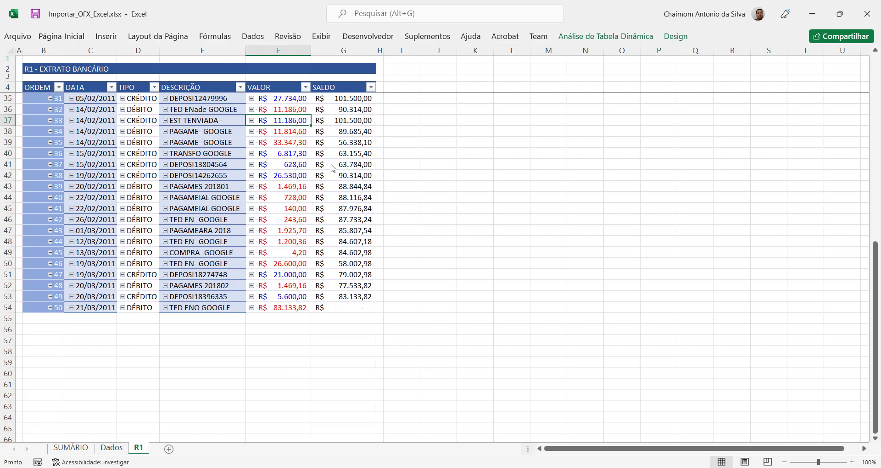
right_click(226, 154)
left_click(270, 202)
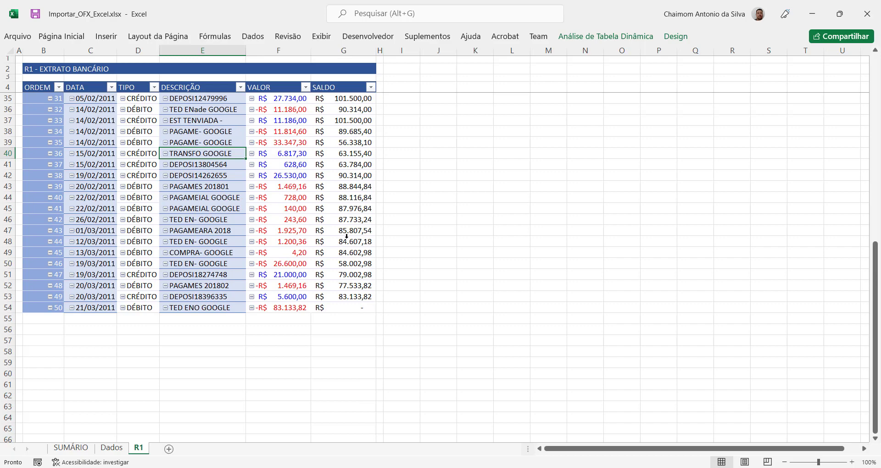
right_click(342, 245)
right_click(188, 176)
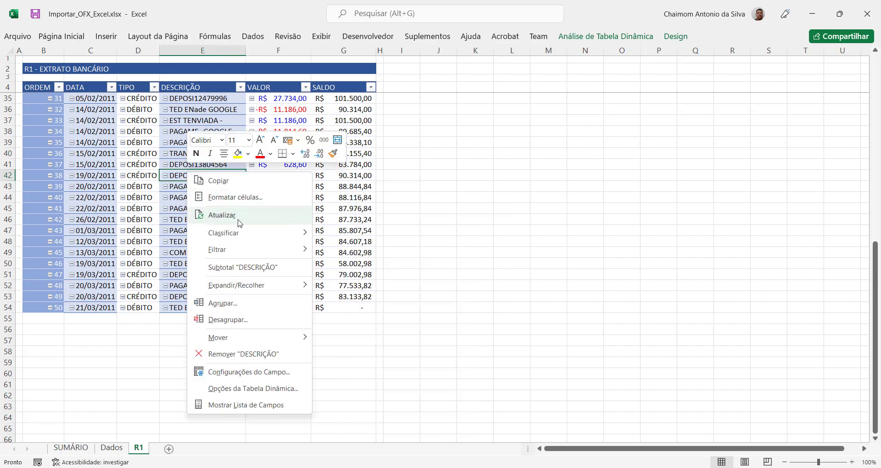
left_click(238, 222)
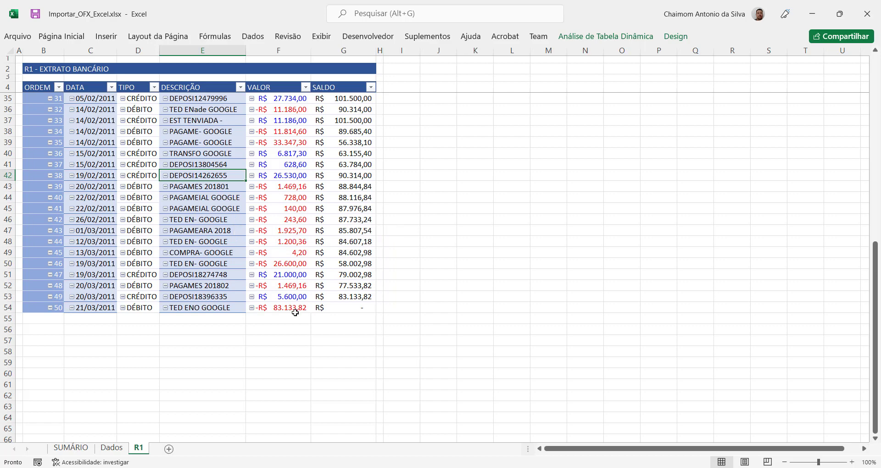
scroll(295, 312, "up", 10)
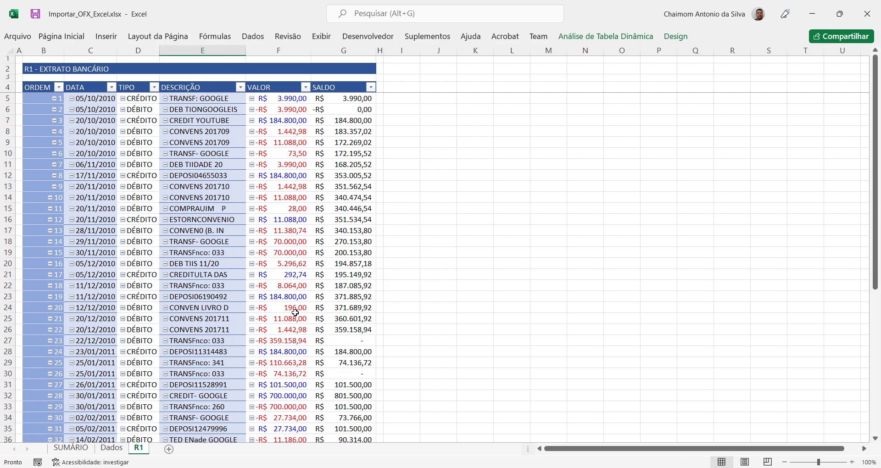
right_click(211, 153)
left_click(265, 196)
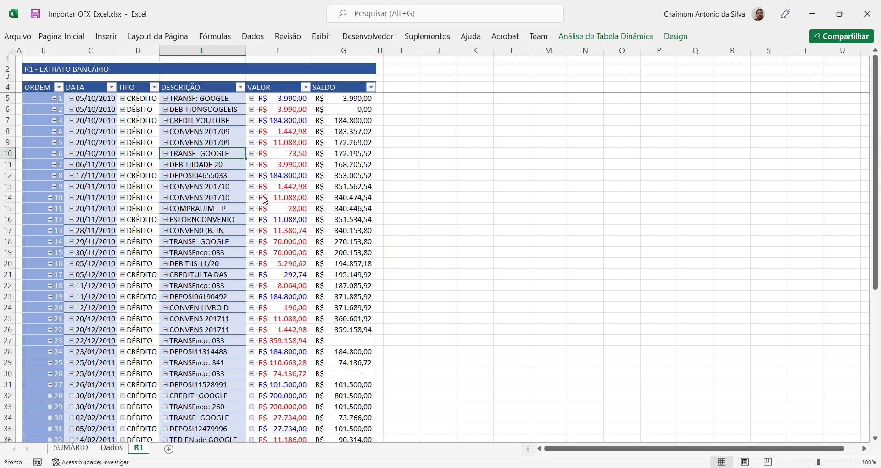